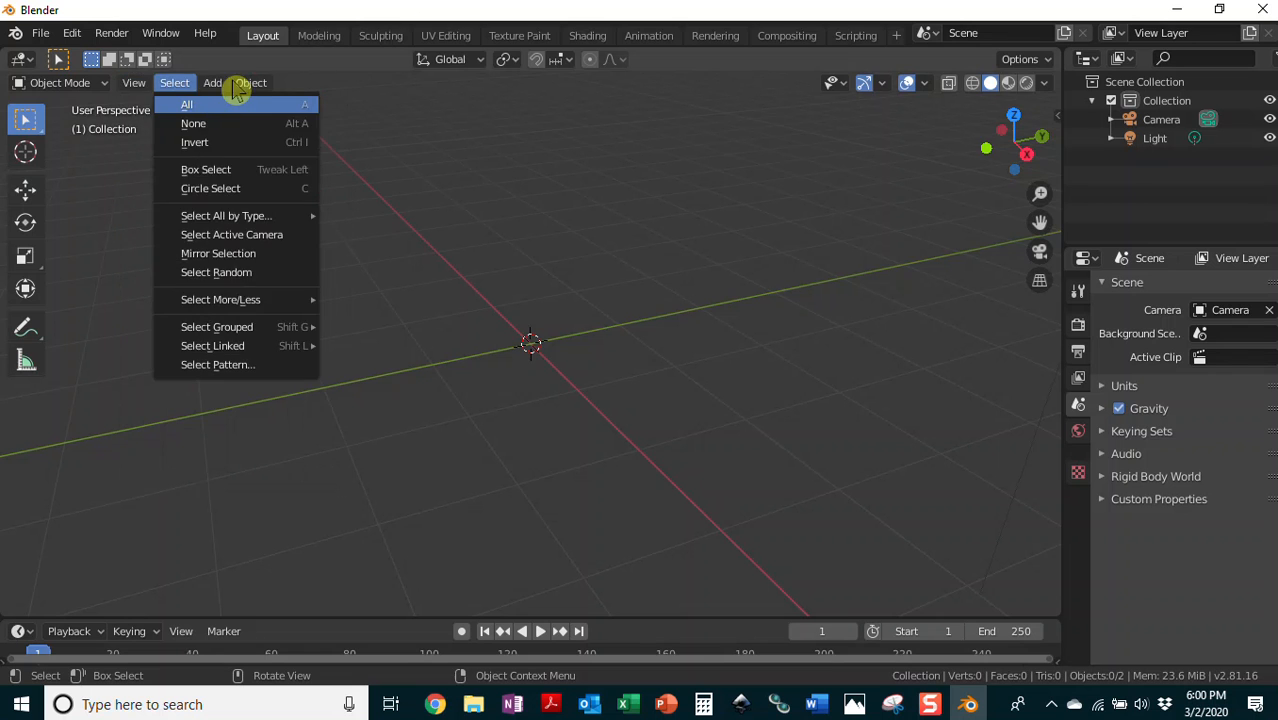
- Add a Monkey mesh to the scene
click(214, 85)
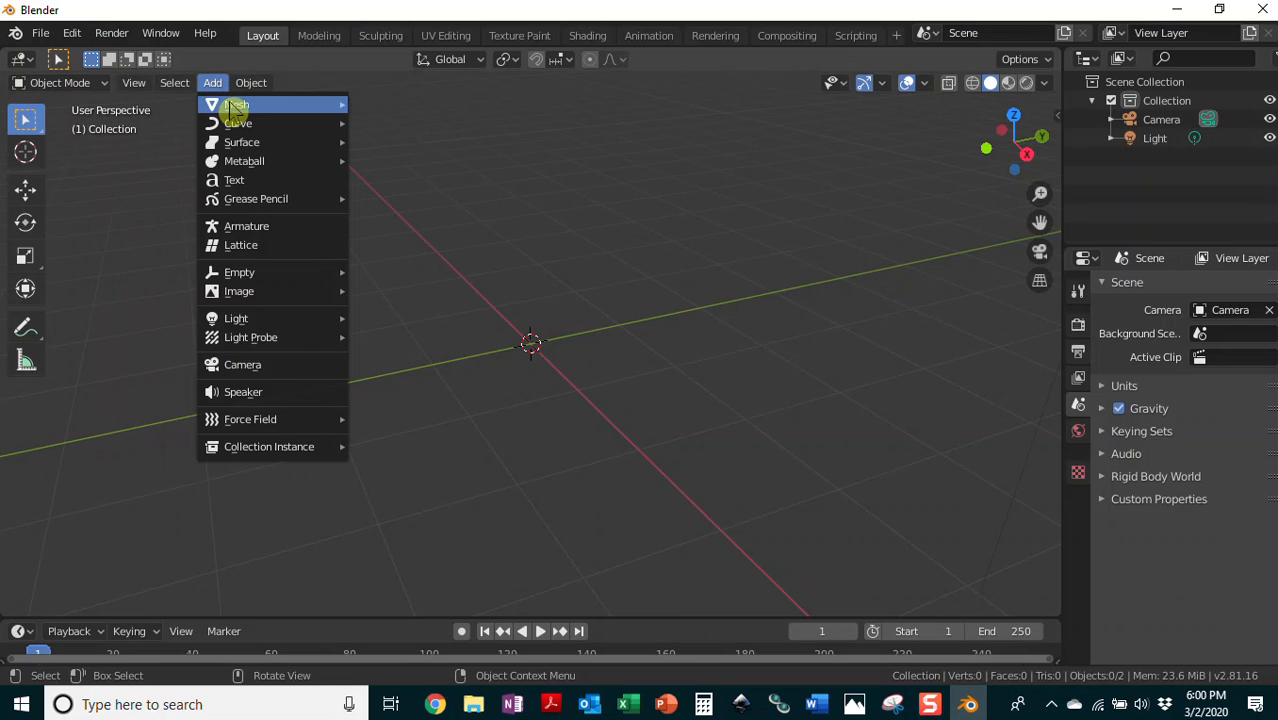
mouse_move(232, 106)
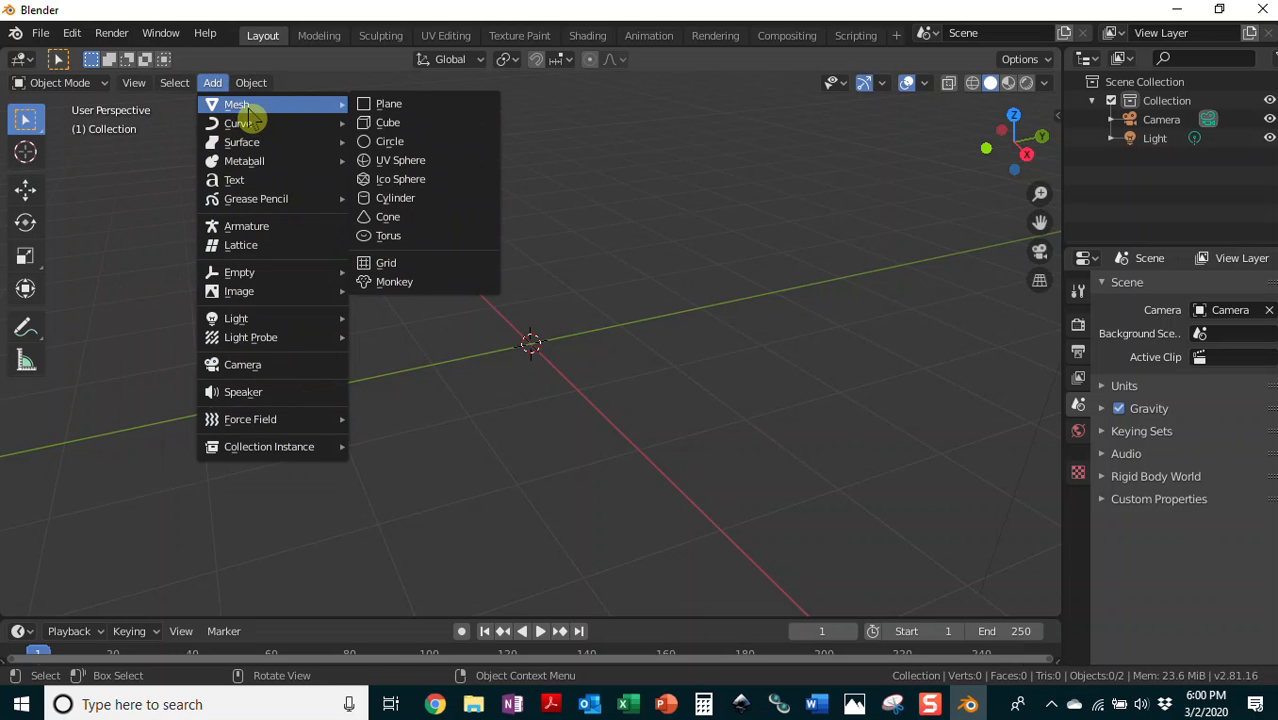
click(407, 290)
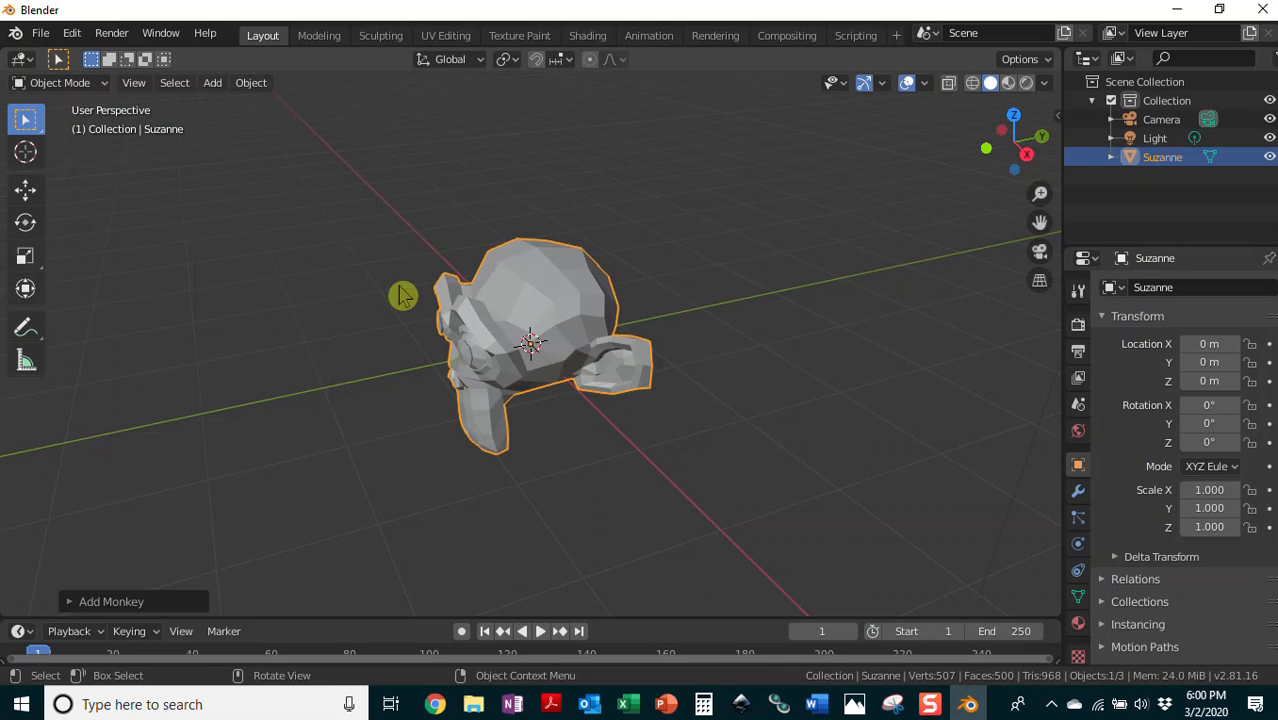
- Examine the monkey head up close and from afar, then look at it from its face side
scroll(711, 417, down, 2)
scroll(704, 406, up, 2)
scroll(705, 412, up, 5)
scroll(705, 411, down, 5)
scroll(722, 405, up, 1)
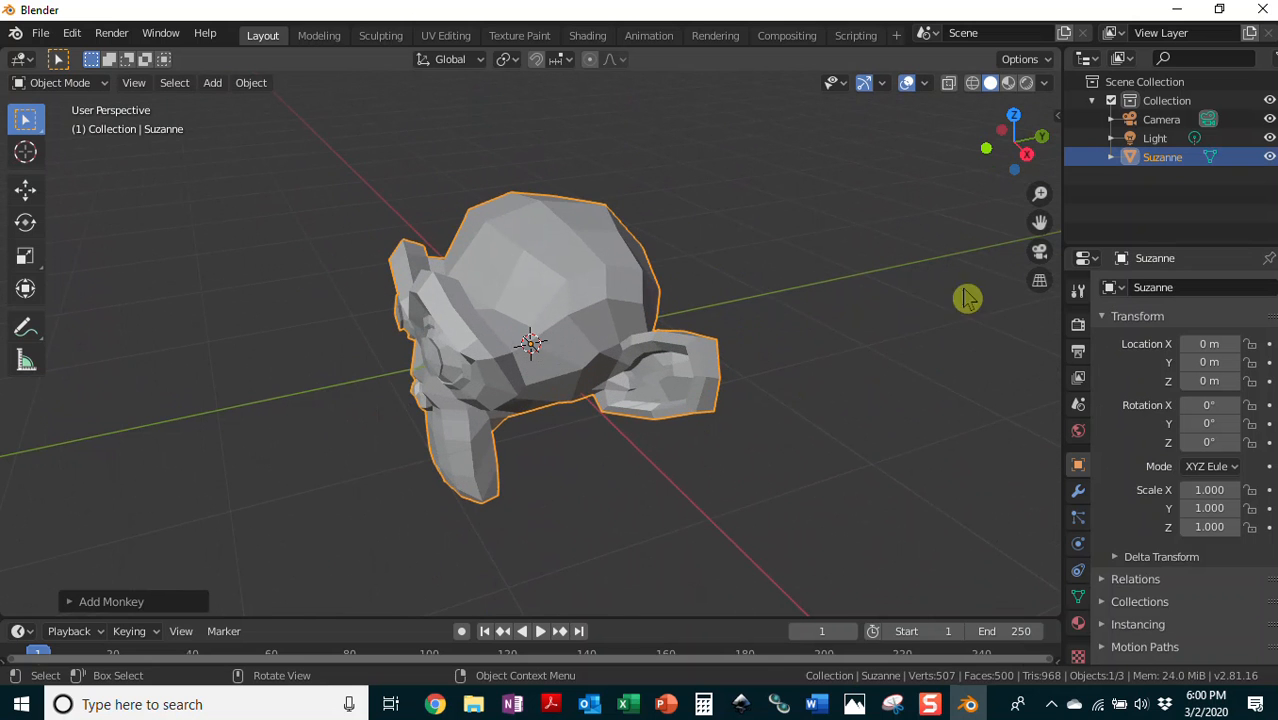
drag(1040, 193, 1050, 290)
middle_drag(773, 357, 755, 376)
scroll(752, 377, up, 1)
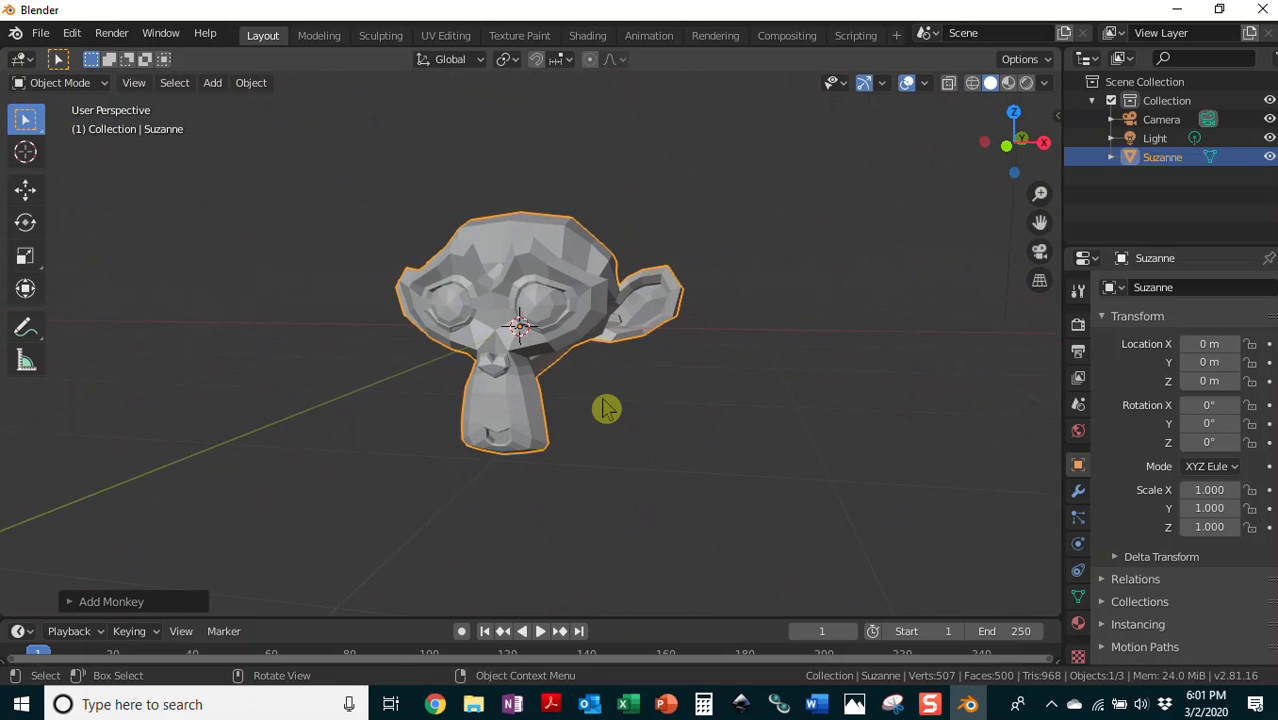
- Check the monkey head in the front, right, back, left, top and bottom orthographic views, ending in the front view
key(KP_1)
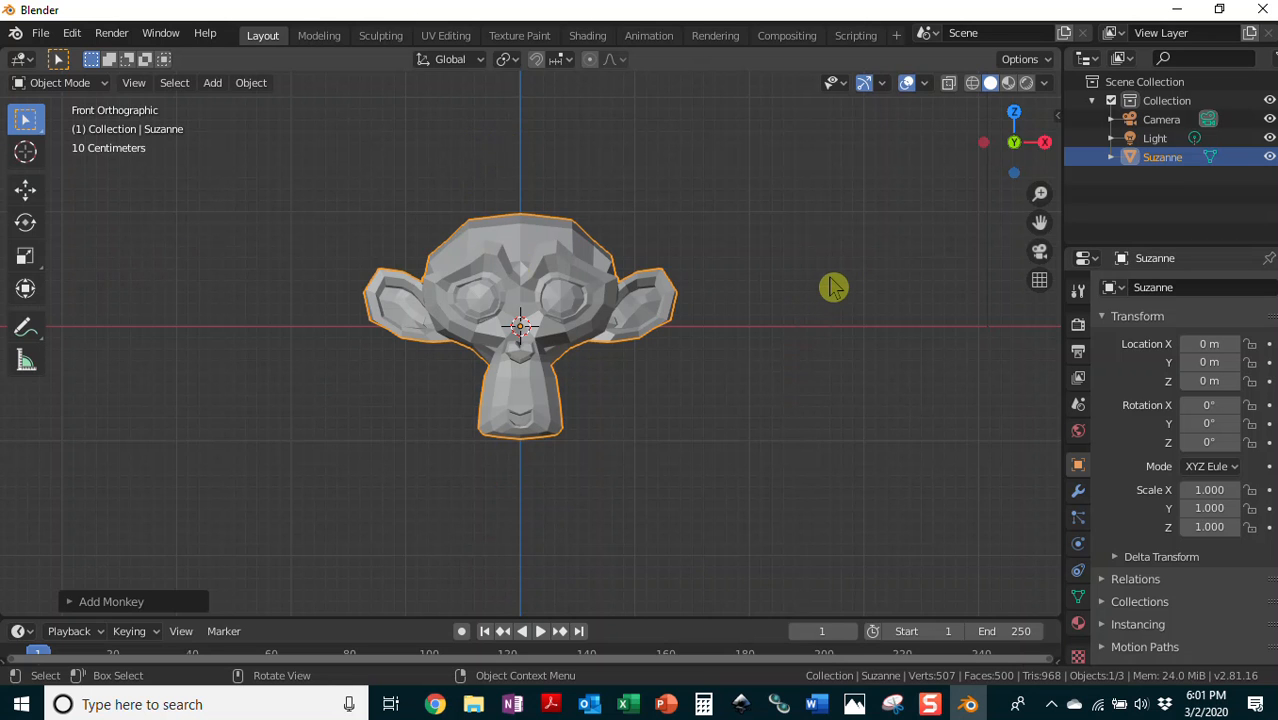
key(KP_3)
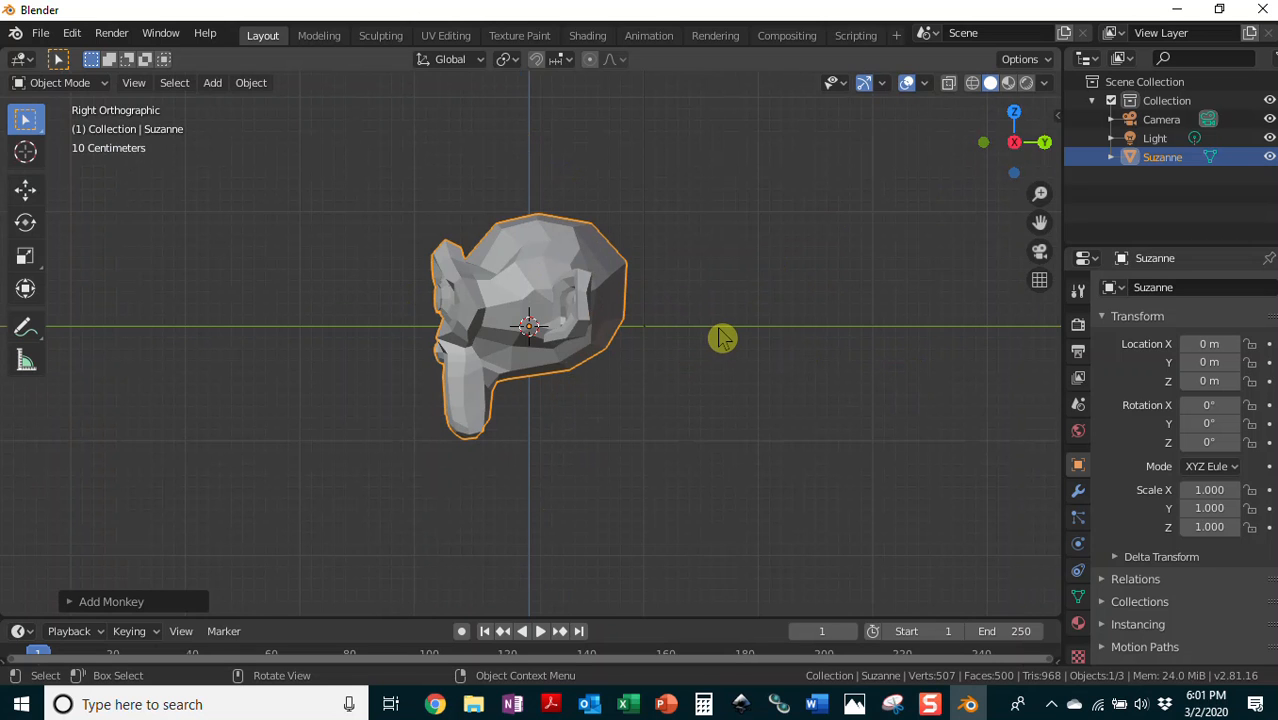
key(ctrl+KP_1)
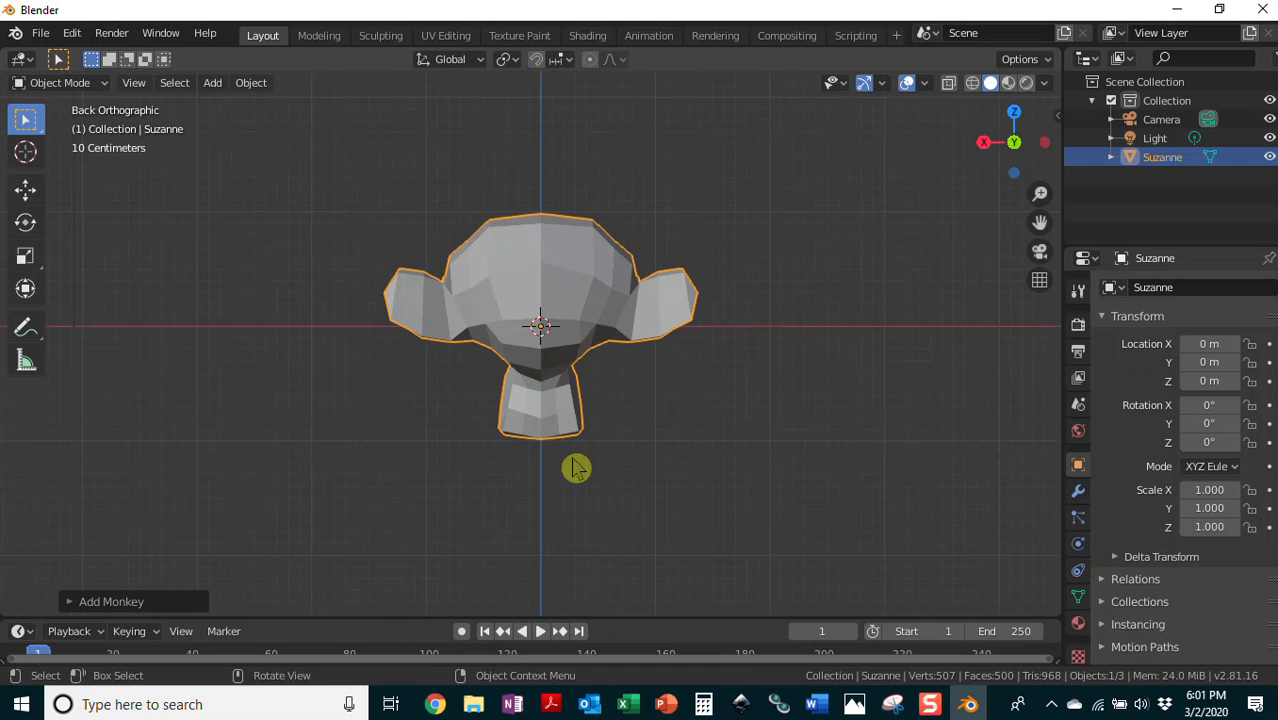
key(ctrl+KP_3)
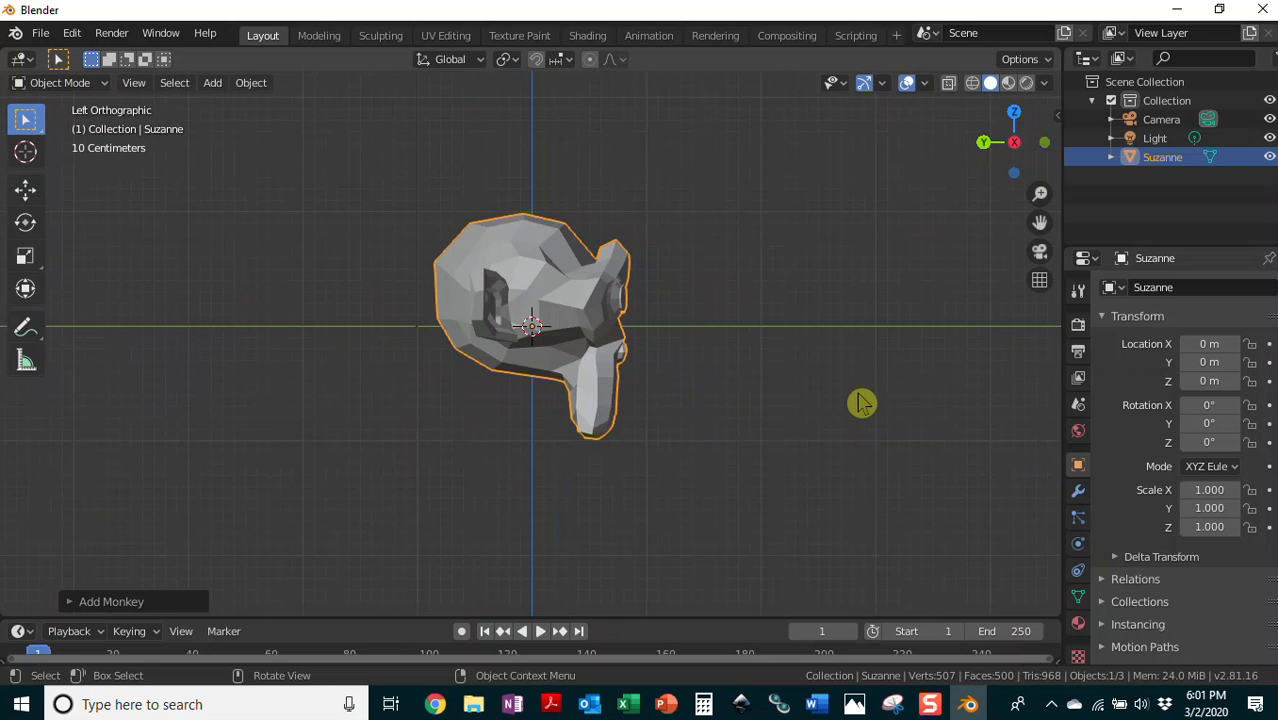
key(KP_7)
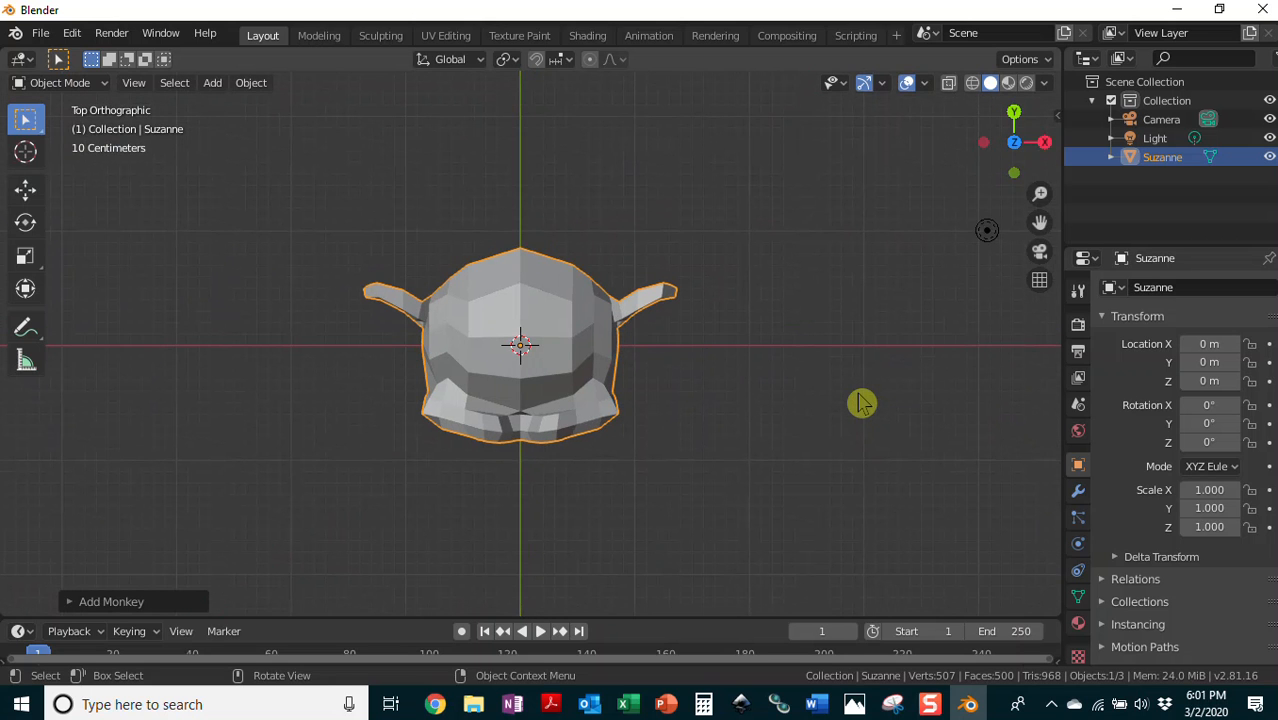
key(ctrl+KP_7)
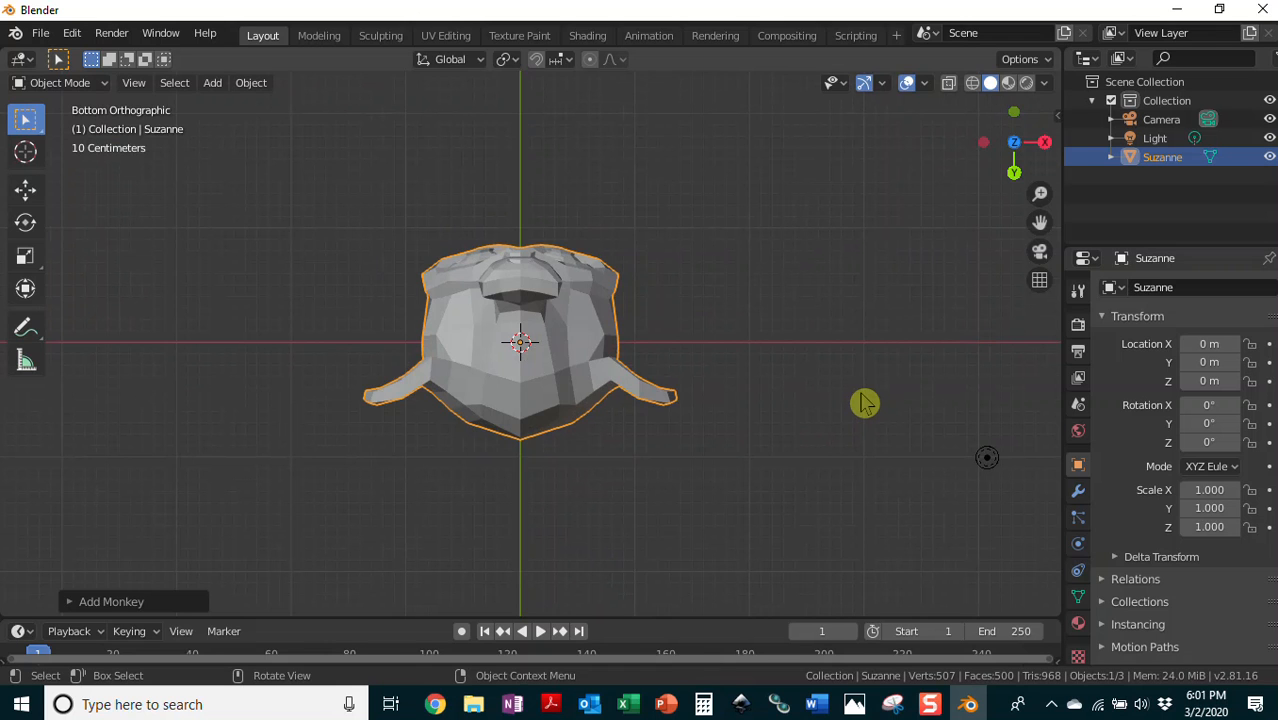
key(KP_1)
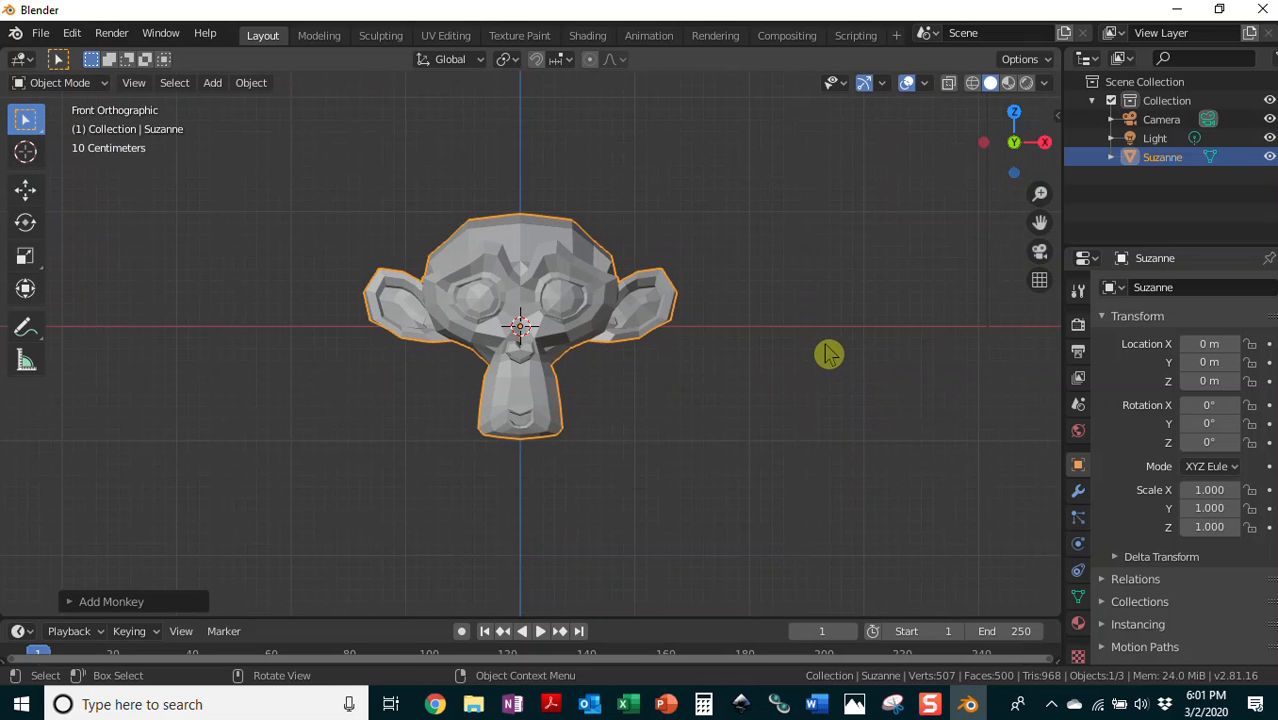
- In Object Mode, deselect the monkey head and add a Cube mesh at the origin
scroll(828, 353, down, 2)
scroll(815, 353, down, 1)
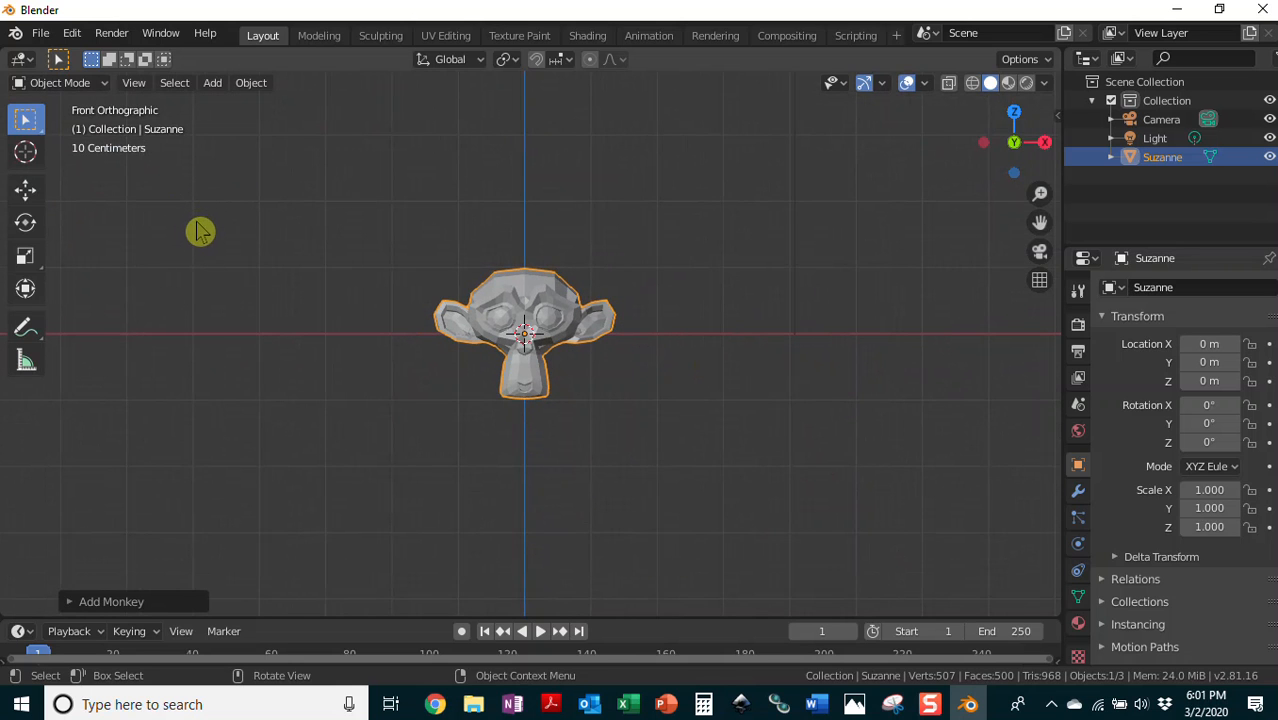
drag(1040, 223, 1056, 108)
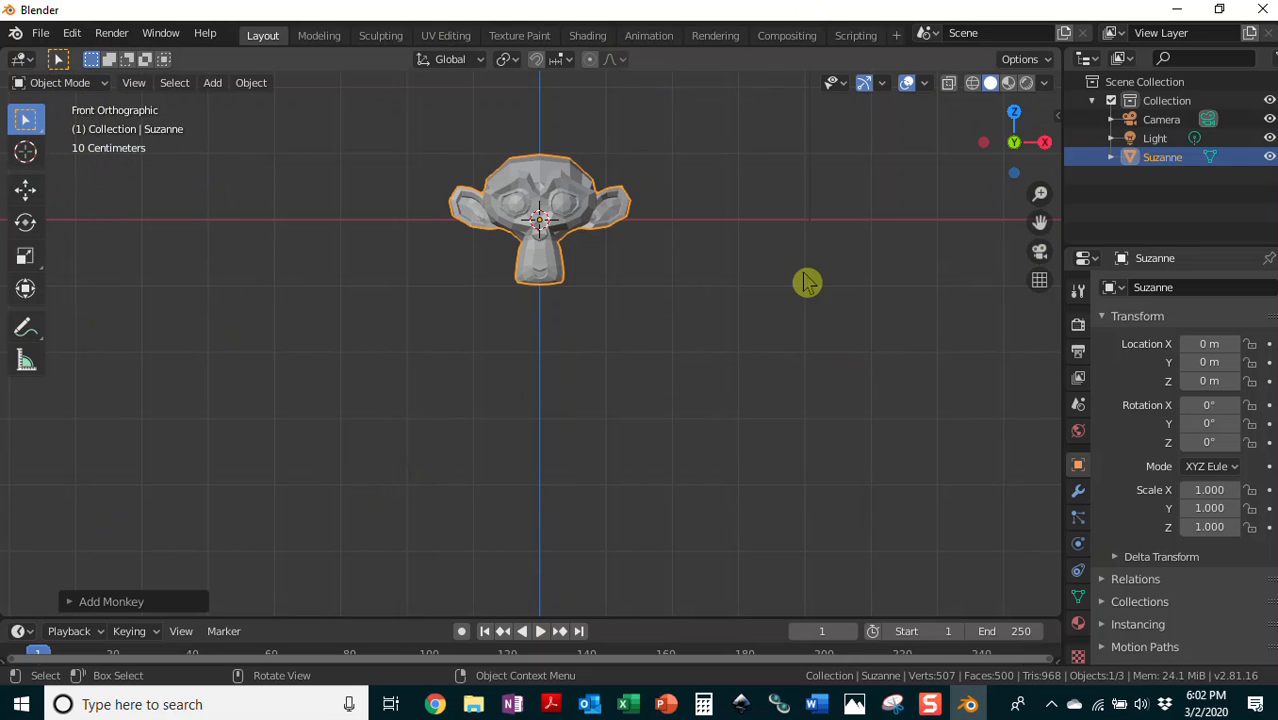
click(74, 87)
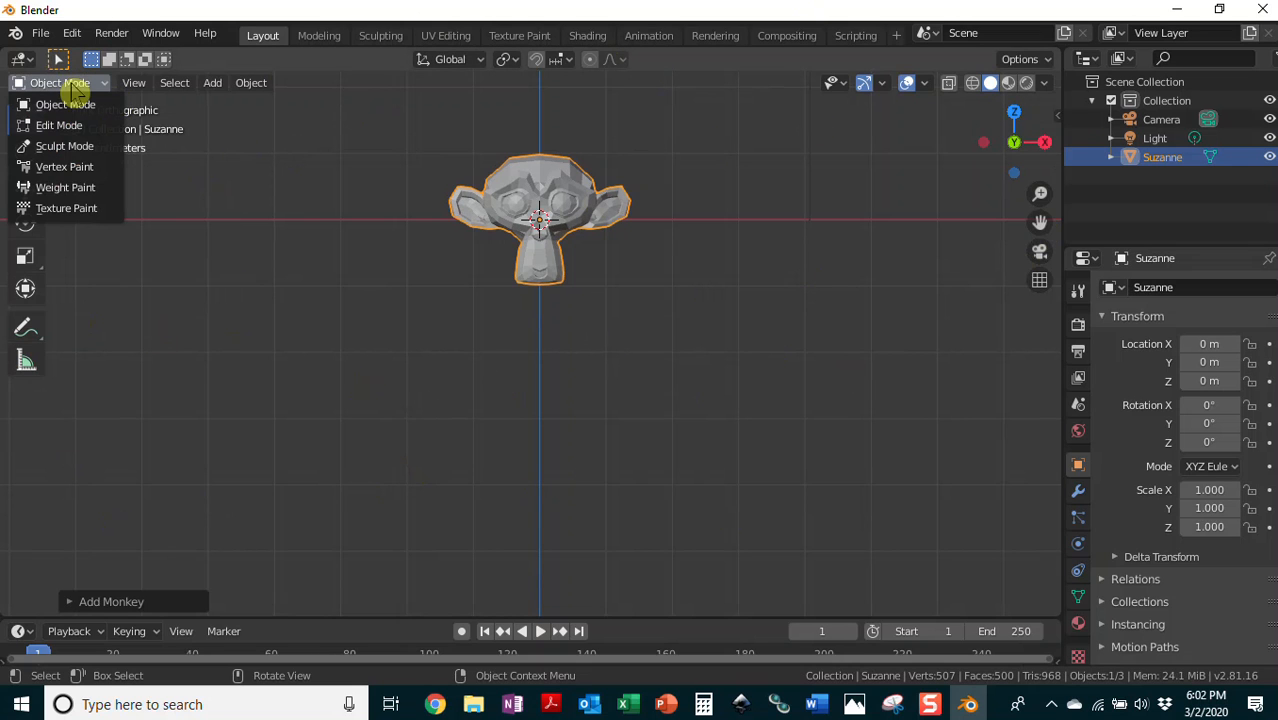
click(62, 105)
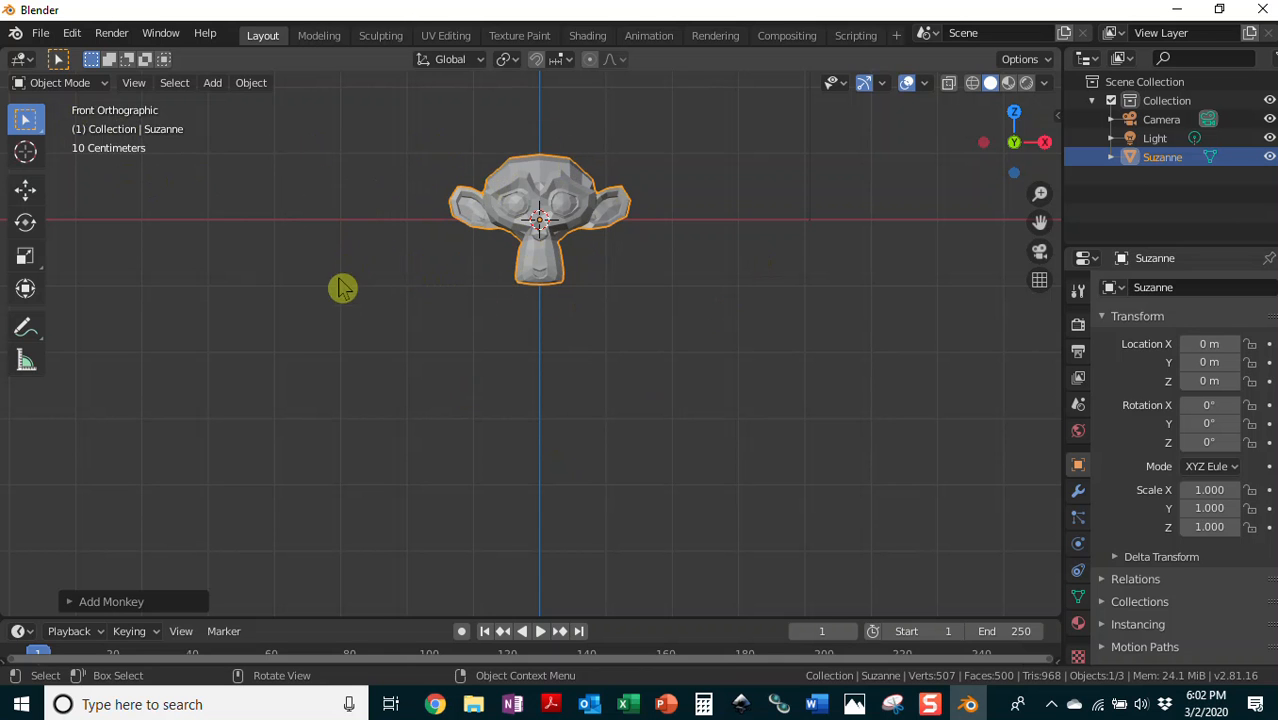
click(316, 253)
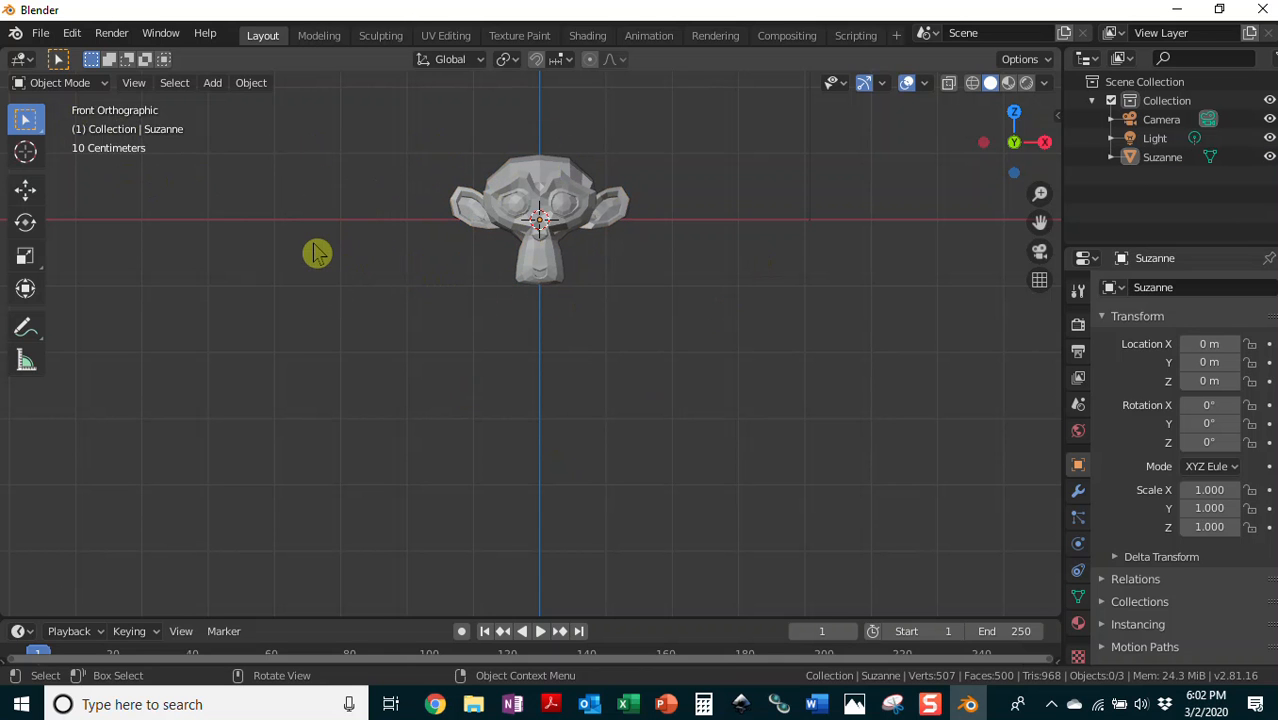
click(212, 84)
mouse_move(229, 108)
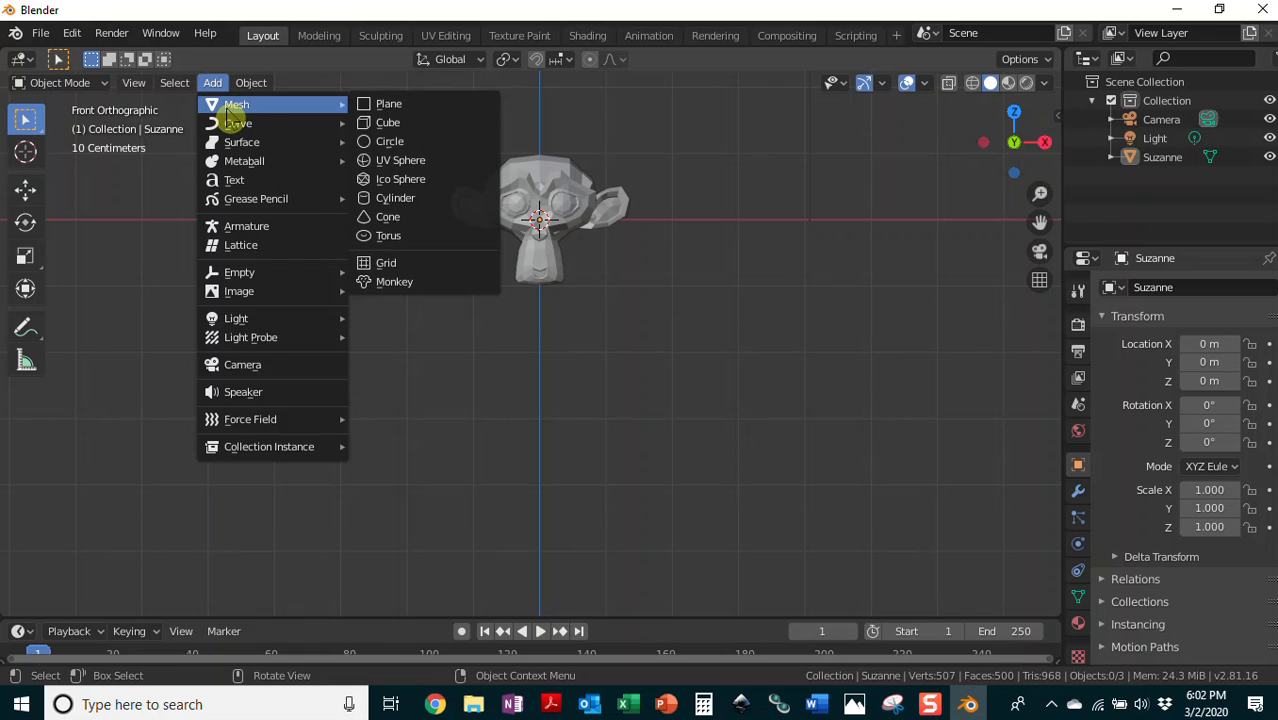
click(389, 124)
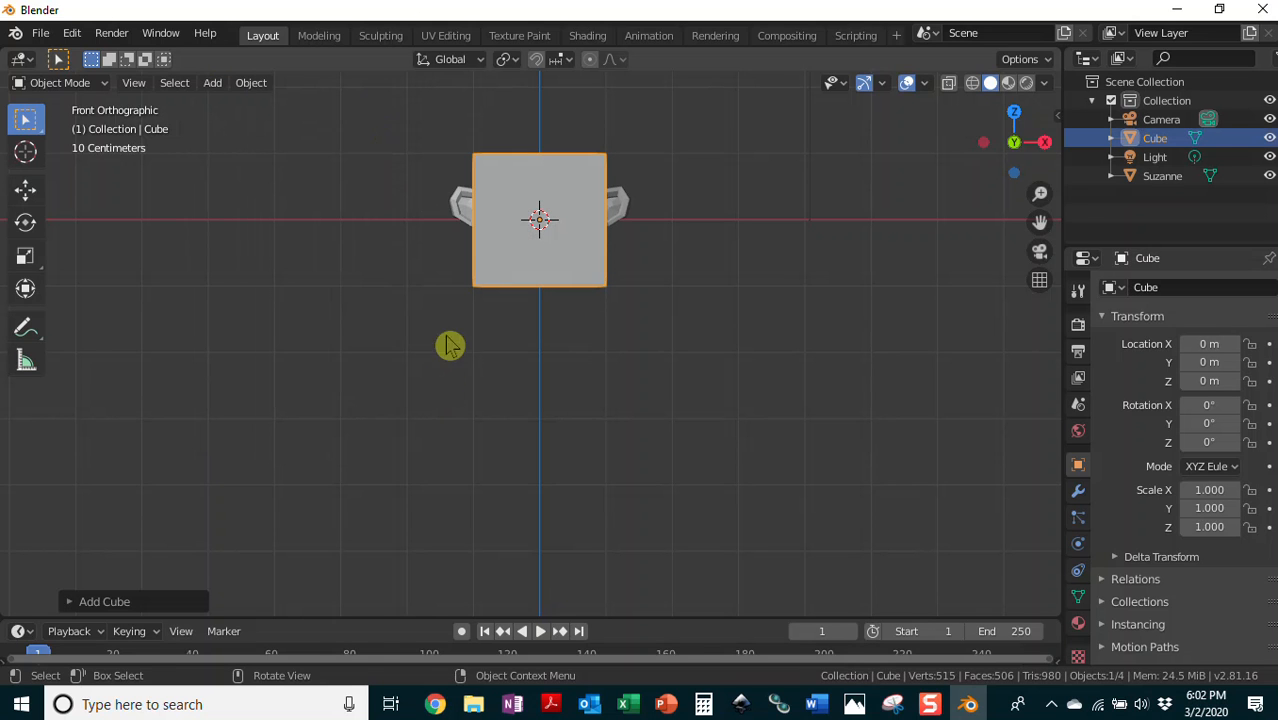
- Move the cube straight down along Z to about -2.67 m, below the monkey head
click(26, 196)
drag(538, 143, 519, 339)
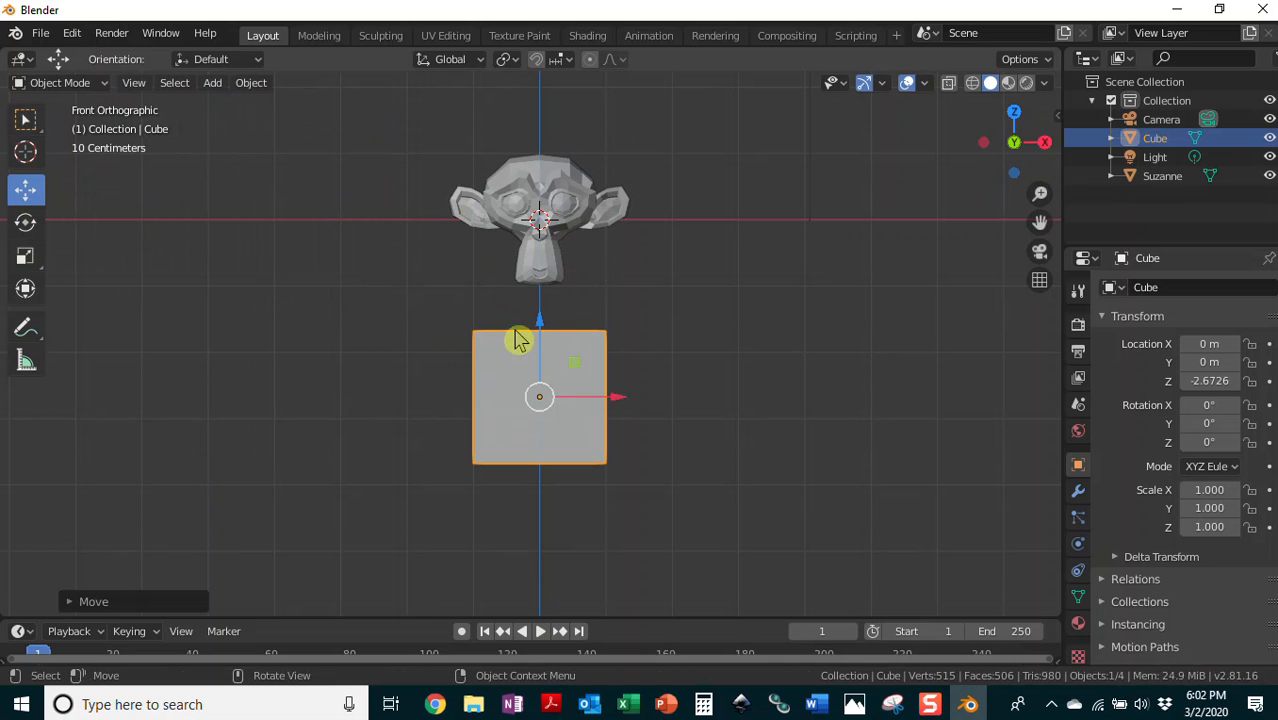
mouse_move(356, 372)
middle_down()
mouse_move(565, 391)
mouse_move(880, 365)
mouse_move(357, 371)
mouse_move(78, 355)
mouse_move(425, 405)
mouse_move(343, 372)
mouse_move(355, 379)
middle_up()
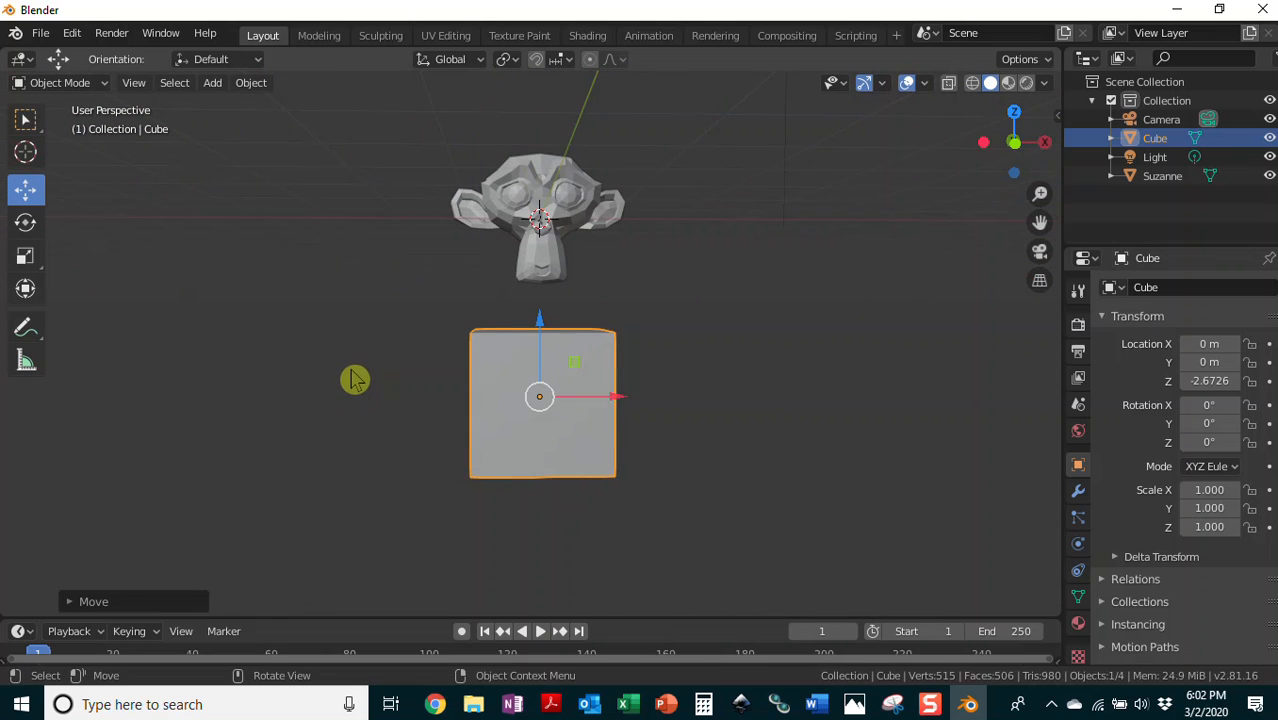
key(KP_1)
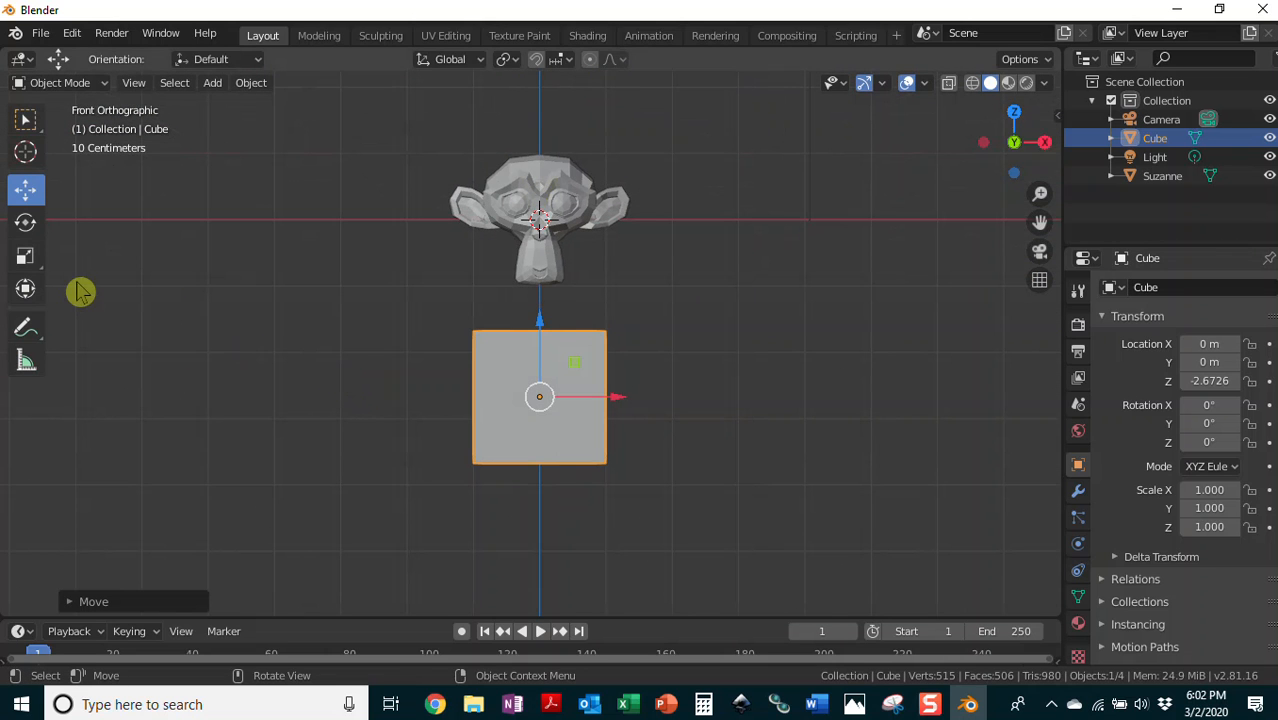
- Scale the cube into a thin, wide slab, with scale about 0.093 in Z and about 3.53 in X
click(25, 256)
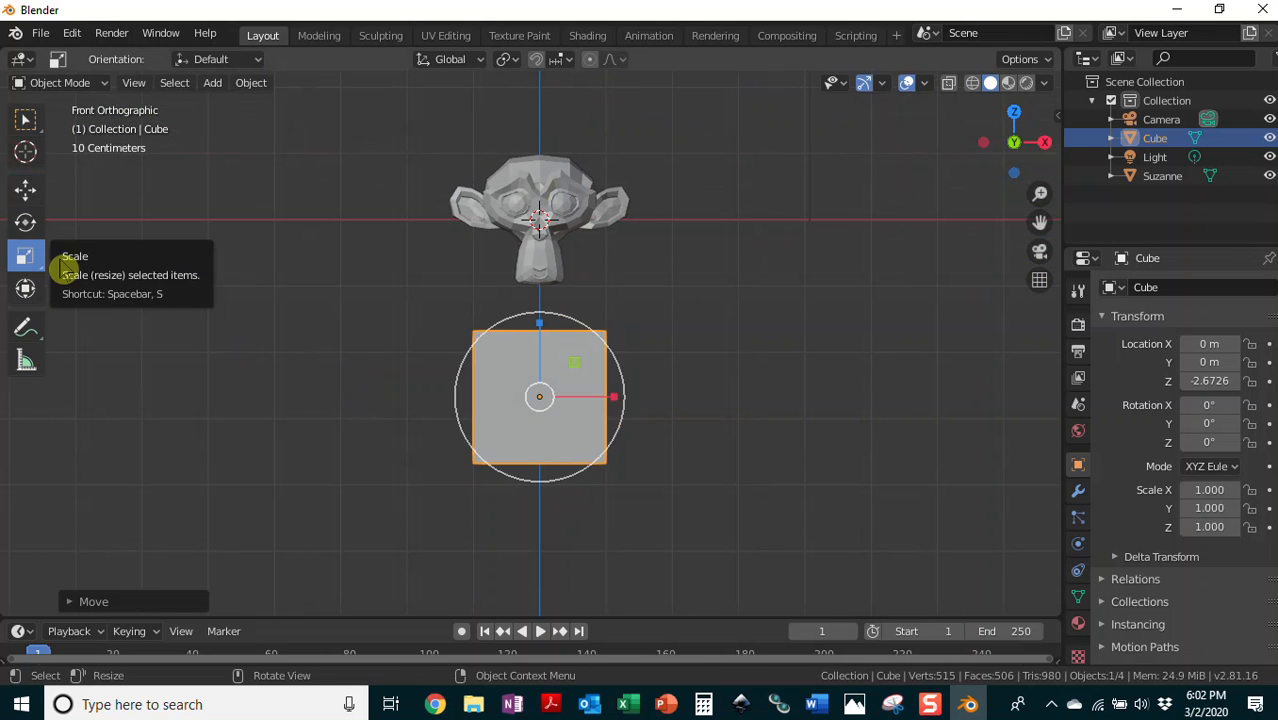
drag(540, 325, 541, 395)
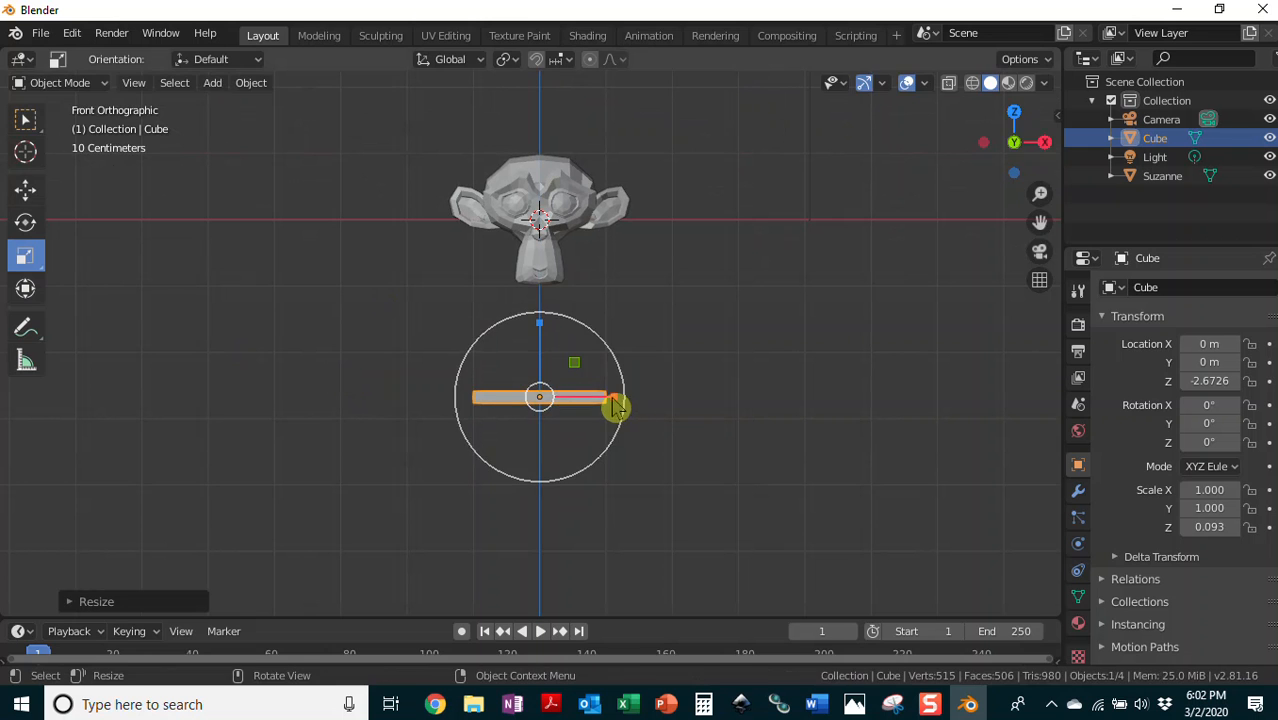
drag(617, 401, 805, 416)
middle_drag(805, 416, 882, 443)
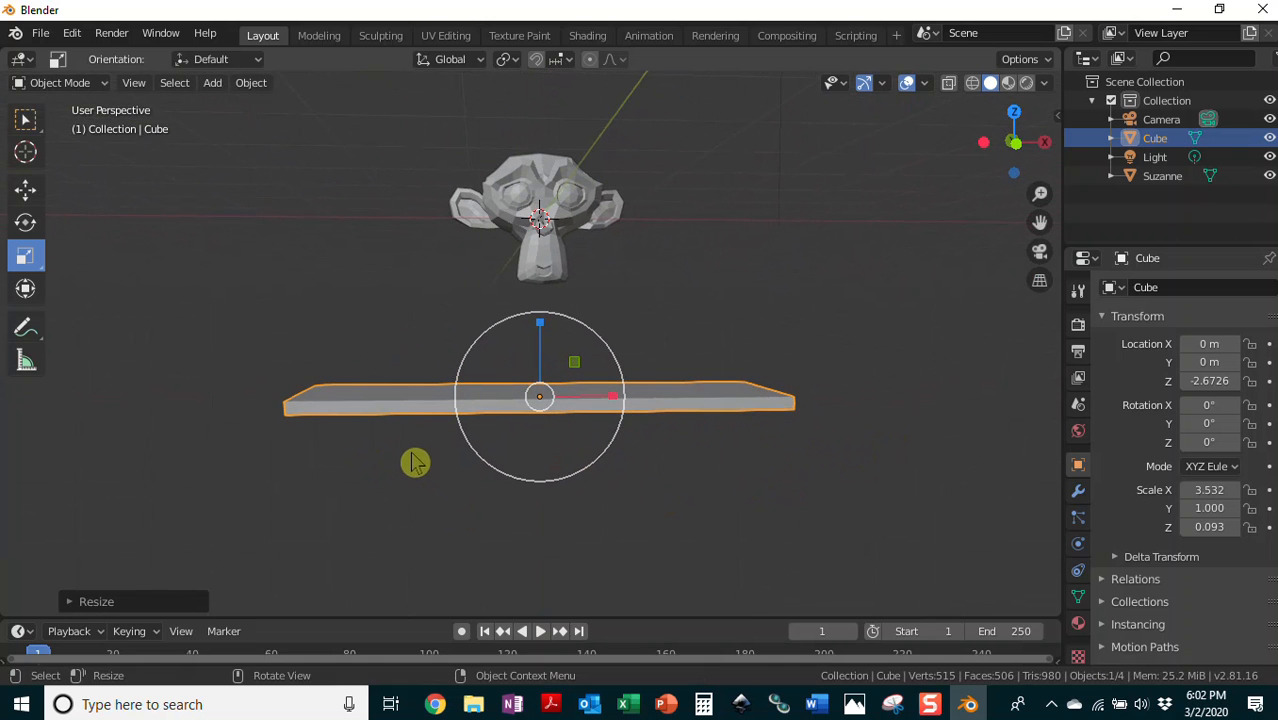
middle_drag(357, 485, 539, 477)
- Add a second cube and move it down along Z to about -3.69 m, directly beneath the slab
key(KP_3)
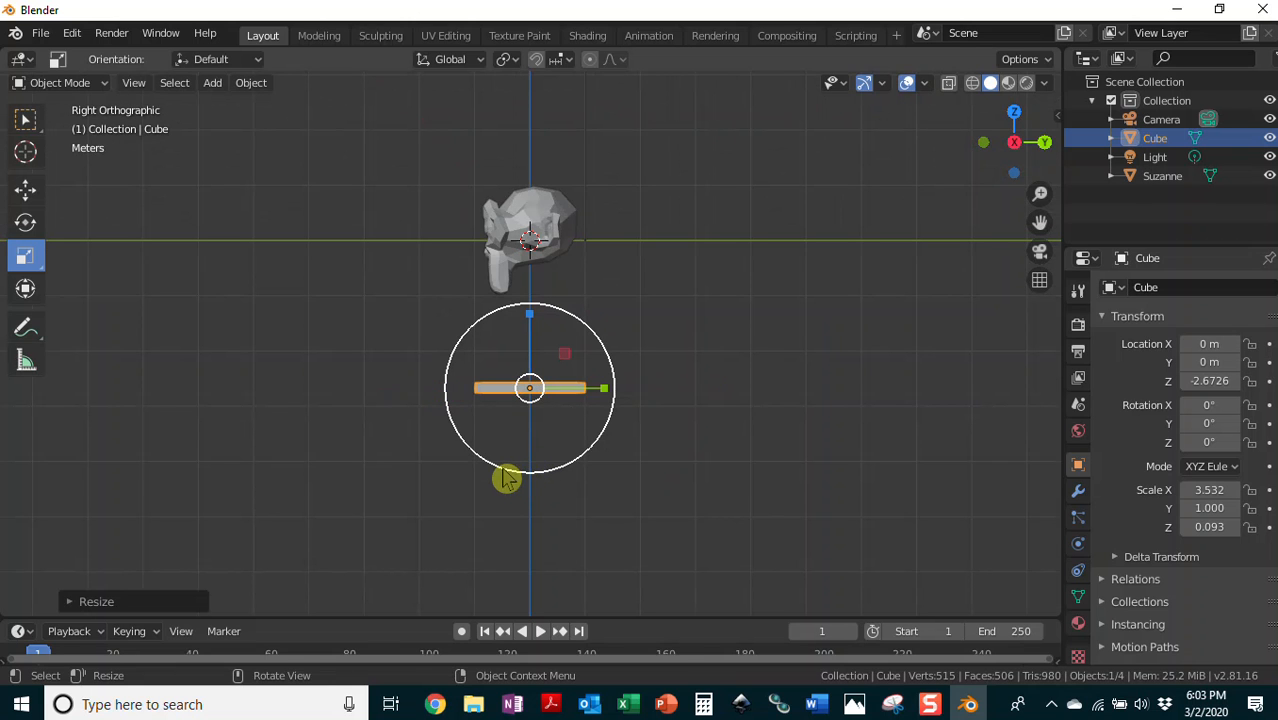
scroll(702, 422, down, 2)
scroll(682, 424, up, 4)
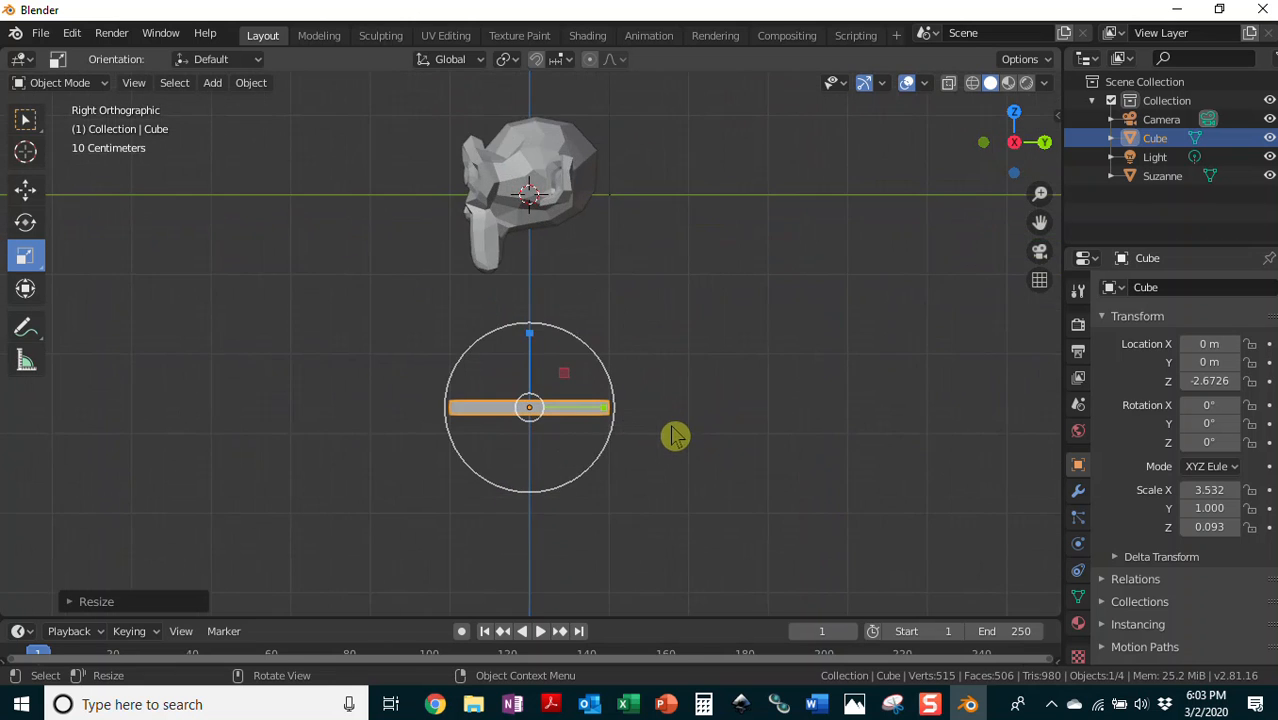
middle_drag(667, 439, 720, 438)
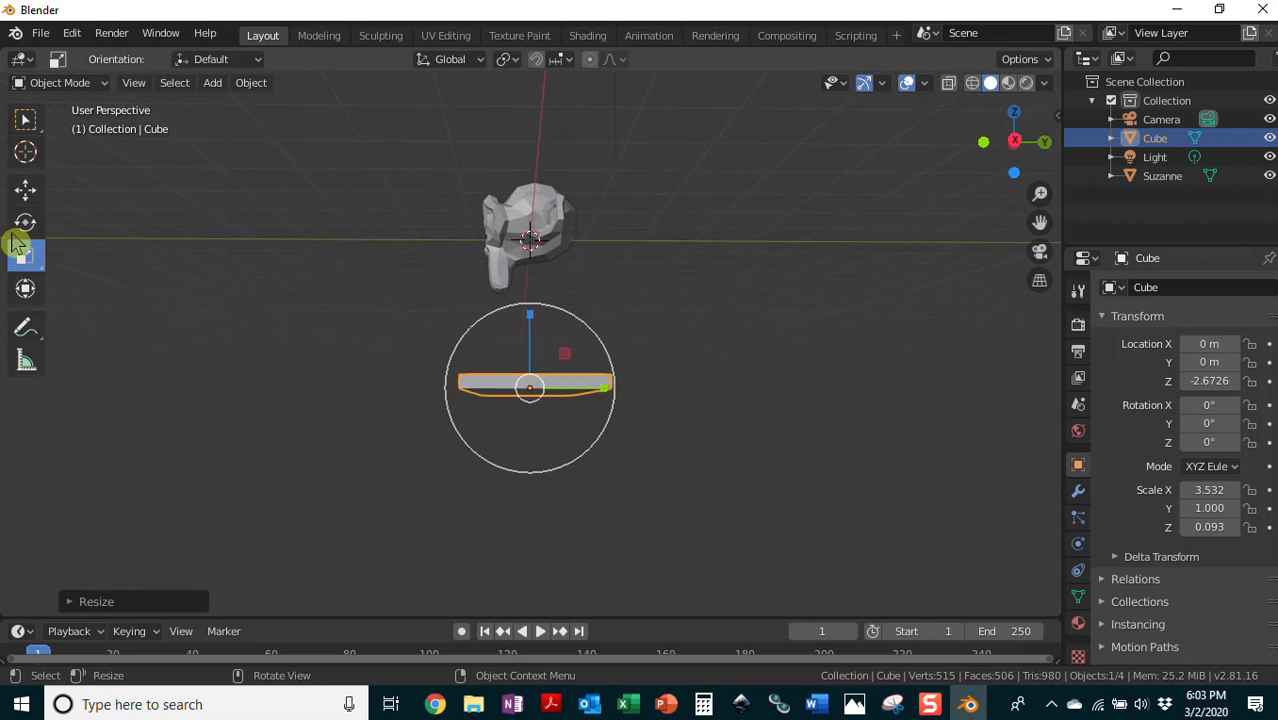
click(212, 83)
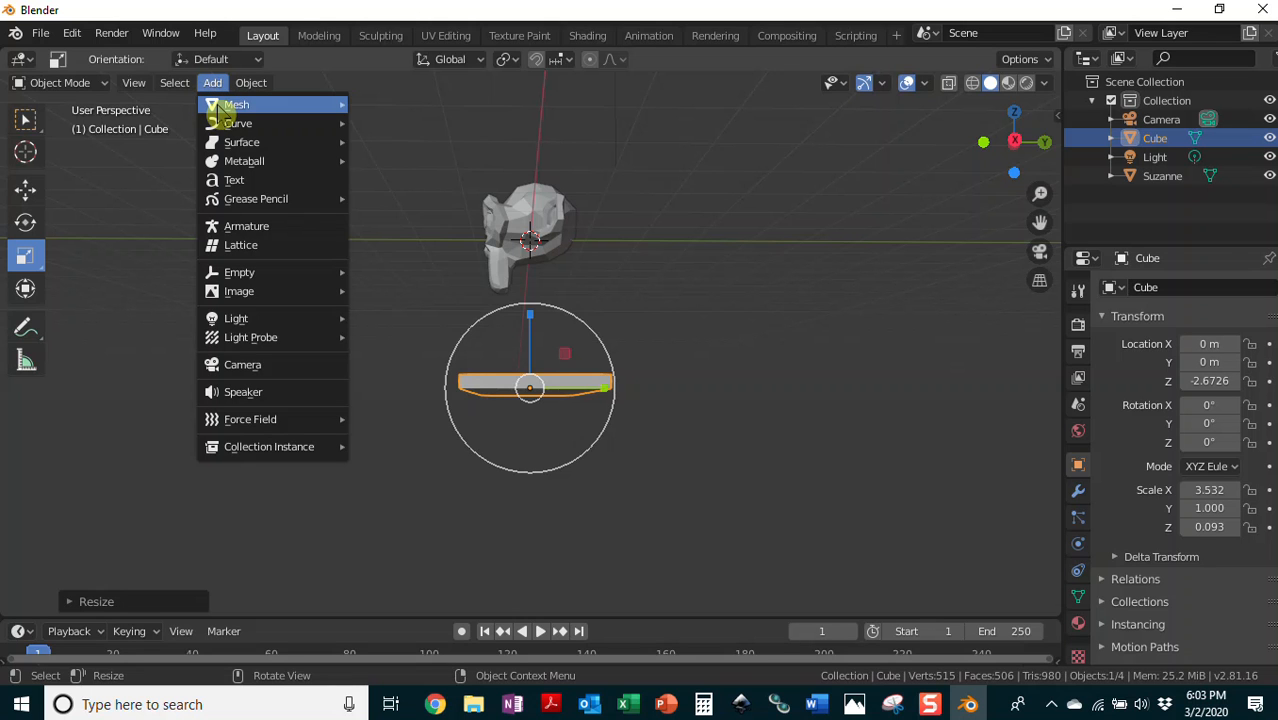
mouse_move(221, 117)
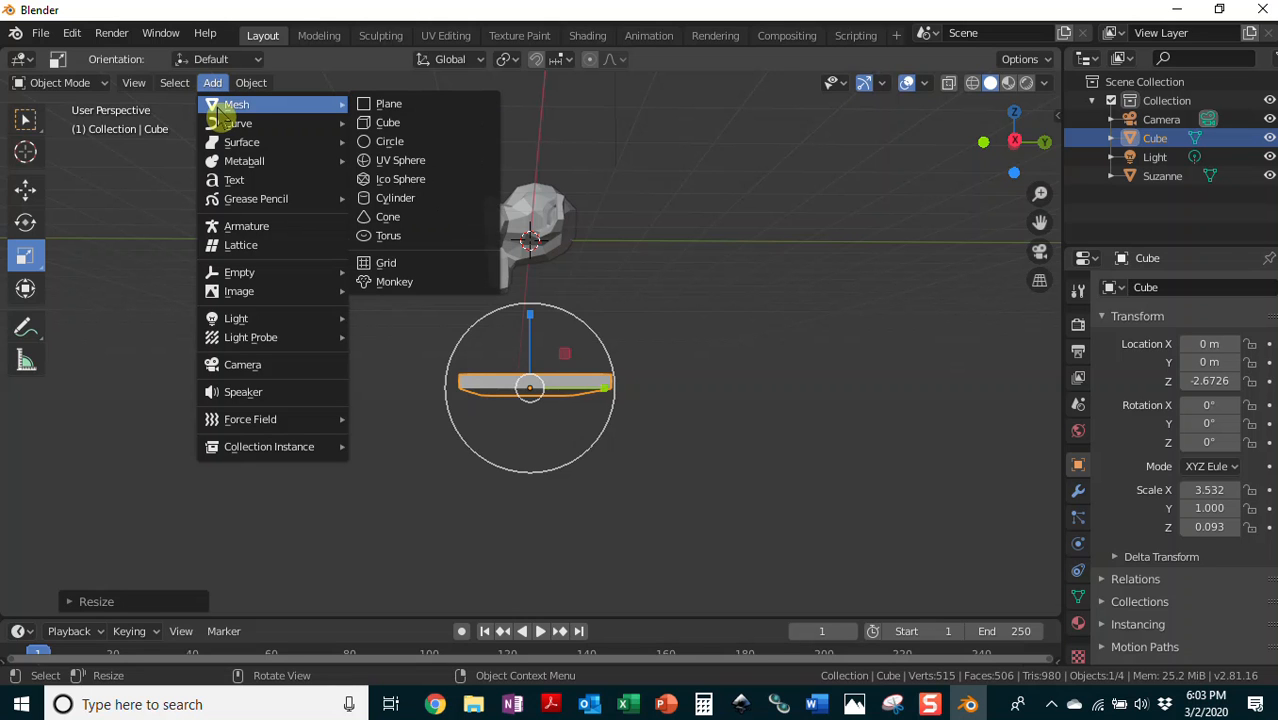
click(385, 124)
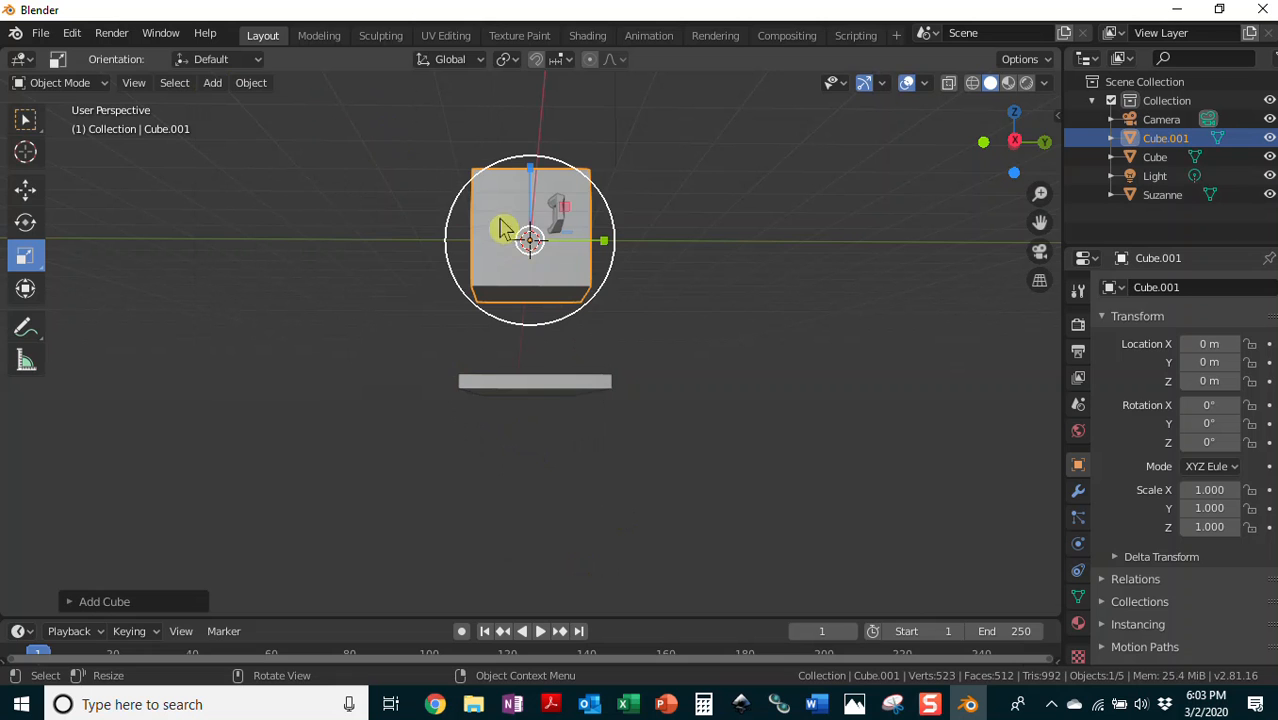
click(27, 192)
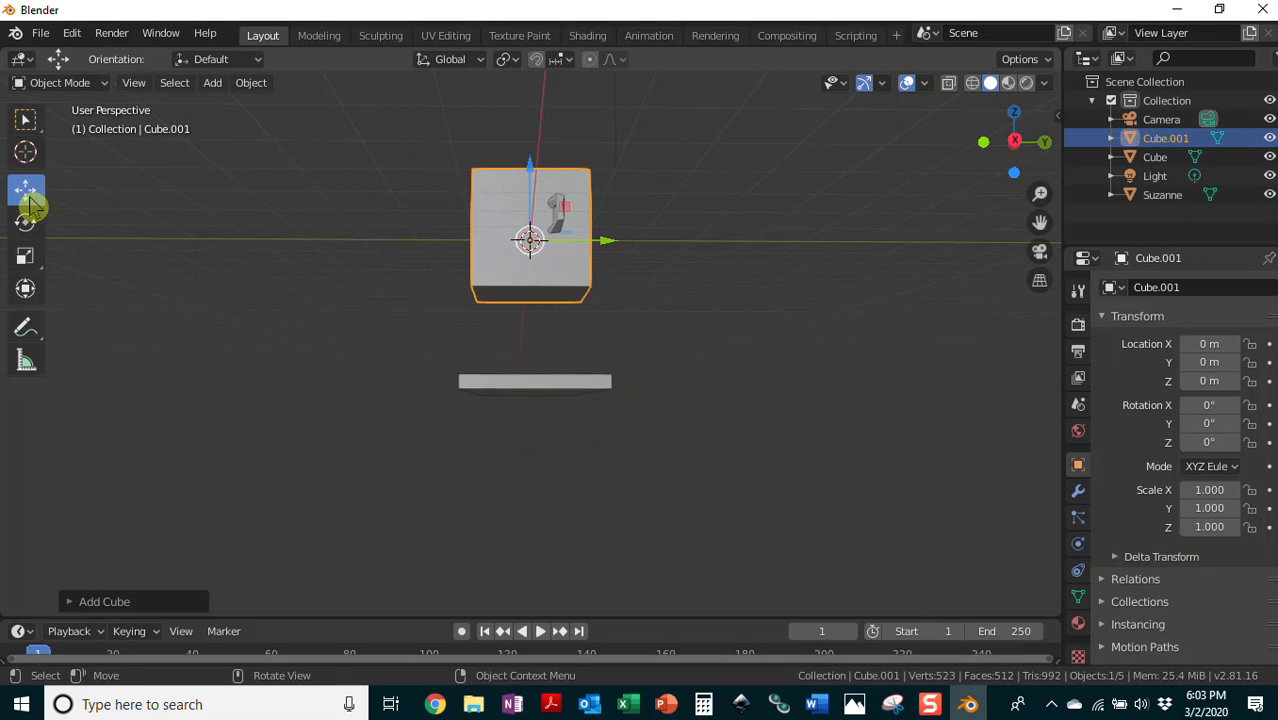
drag(531, 175, 500, 370)
click(597, 477)
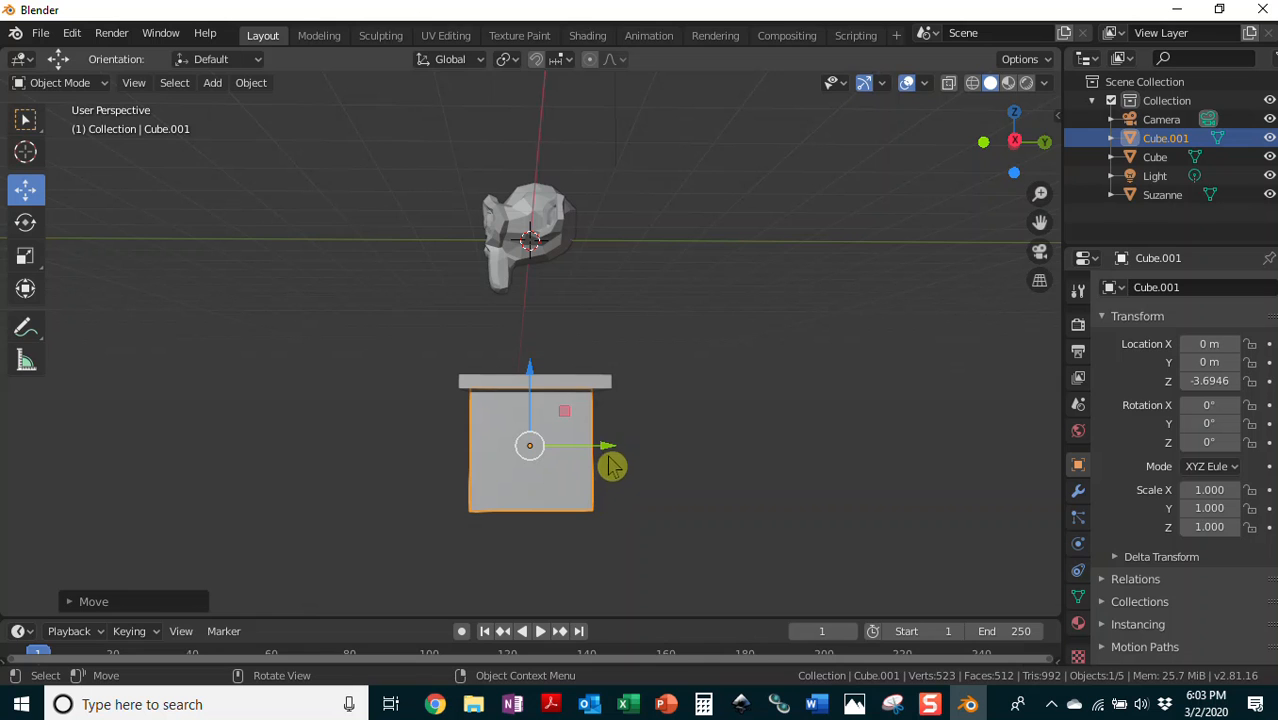
- Scale the cube under the slab into a thin table leg, with scale about 0.095 in Y and 0.103 in X
click(26, 258)
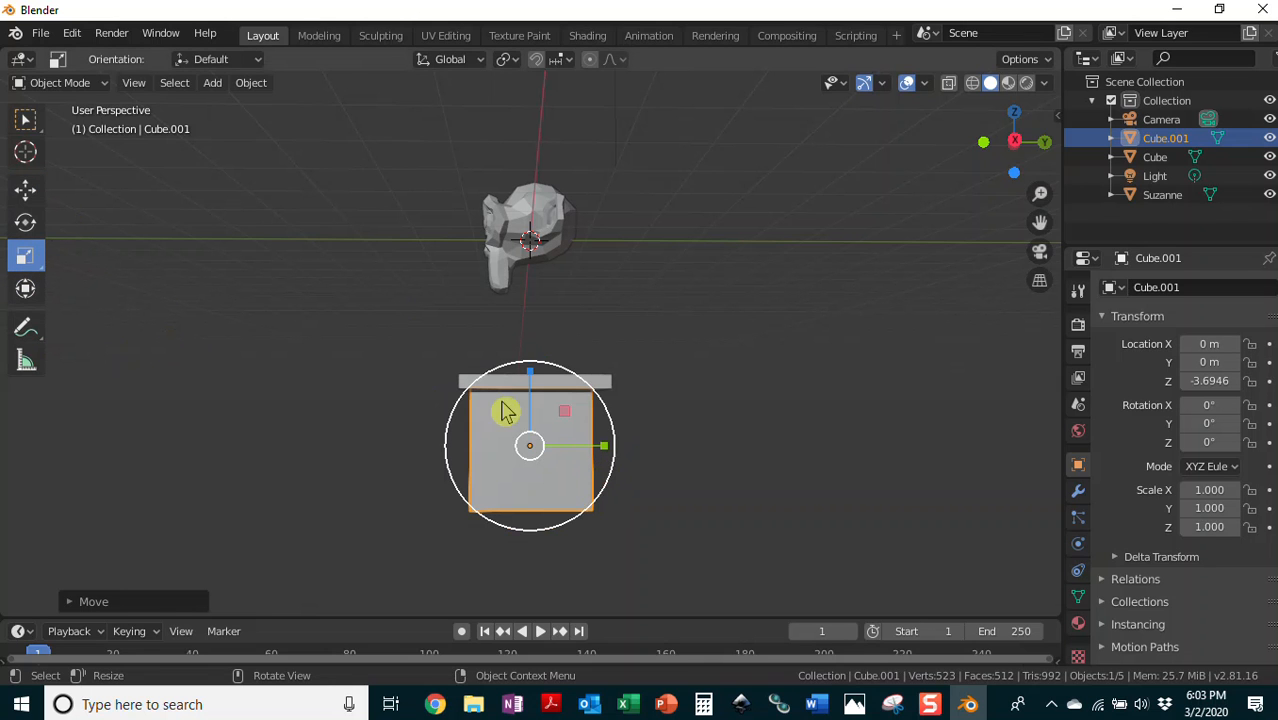
drag(604, 446, 530, 445)
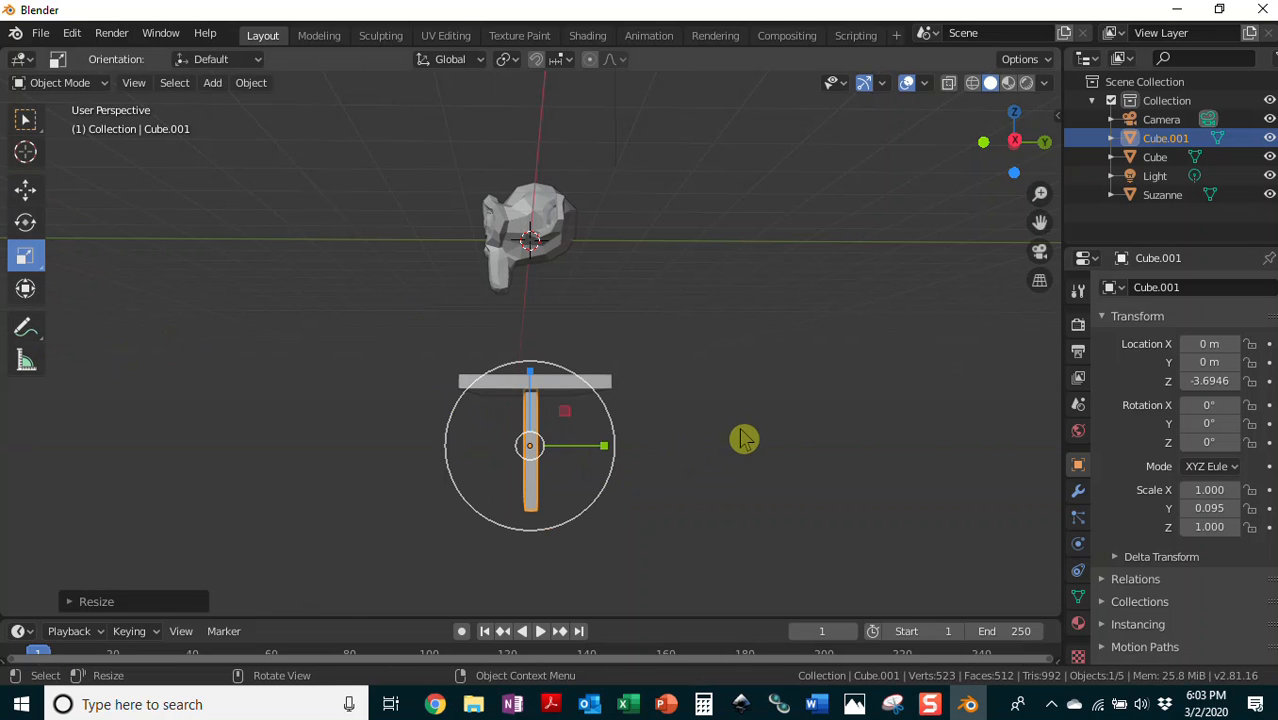
key(KP_1)
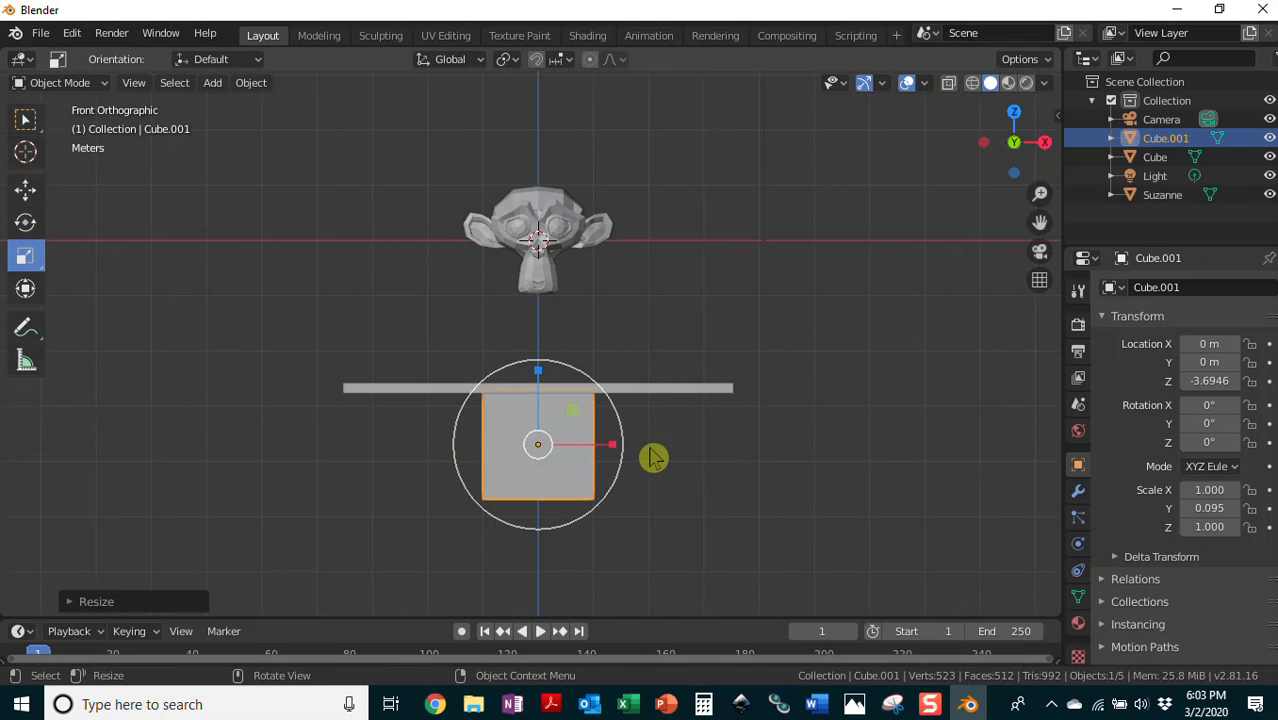
drag(610, 445, 545, 445)
middle_drag(823, 449, 425, 445)
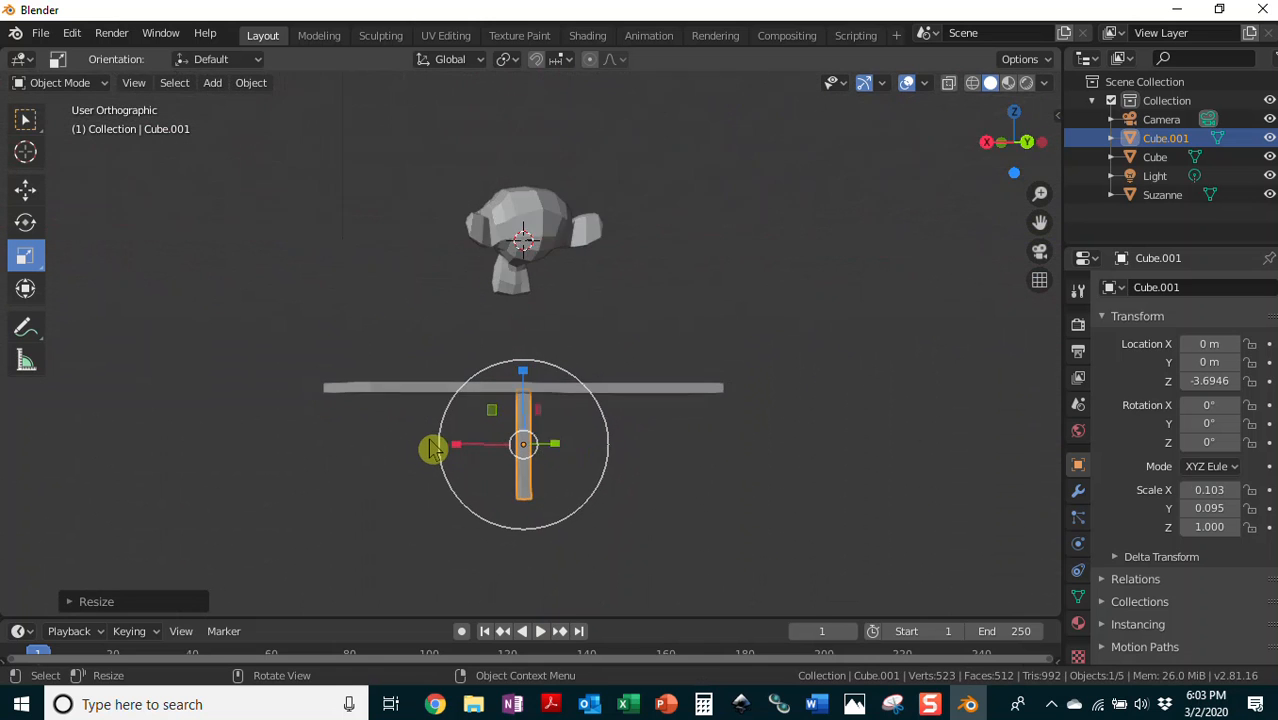
- Move the table leg along X to about 3.17 m, near one end of the tabletop
key(KP_1)
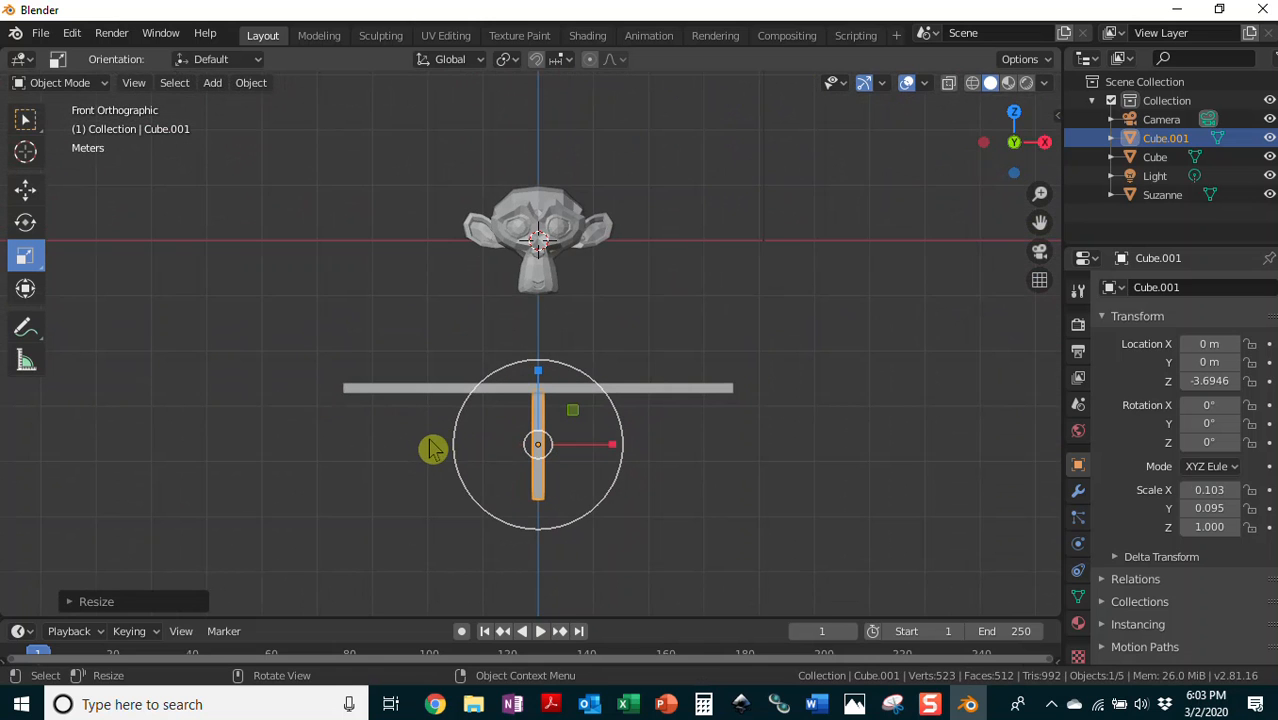
click(27, 192)
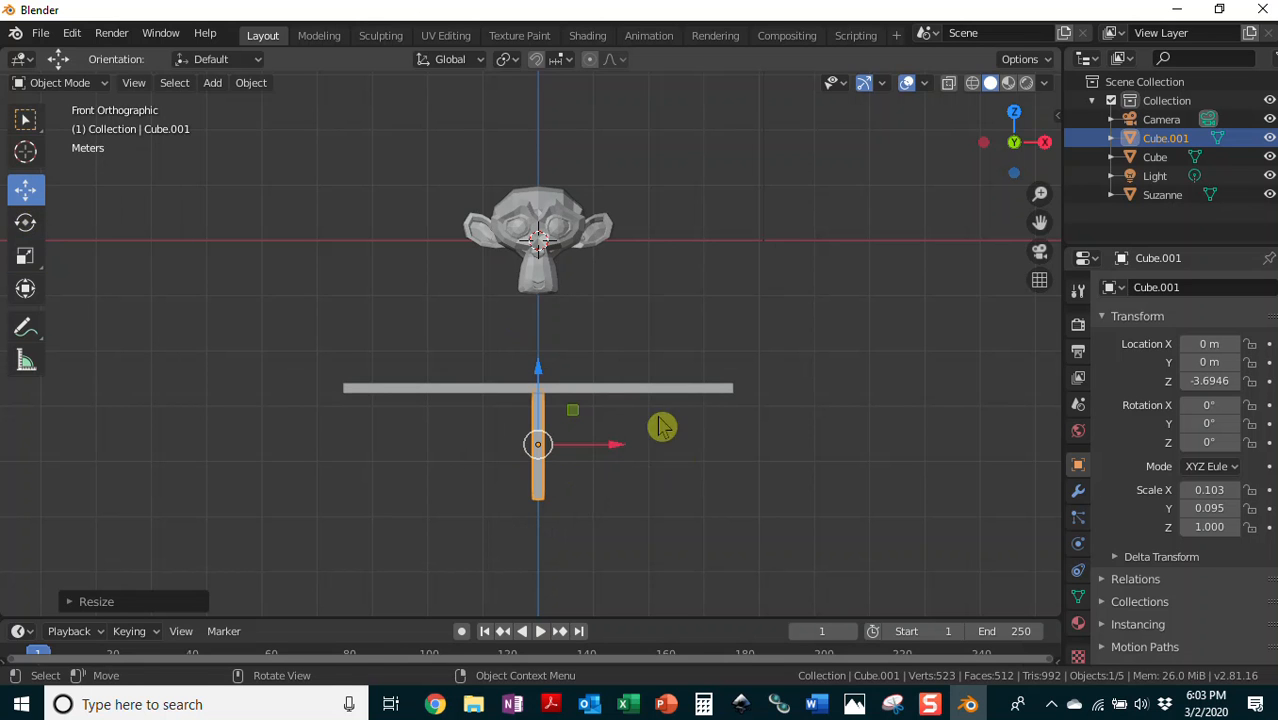
drag(617, 457, 787, 457)
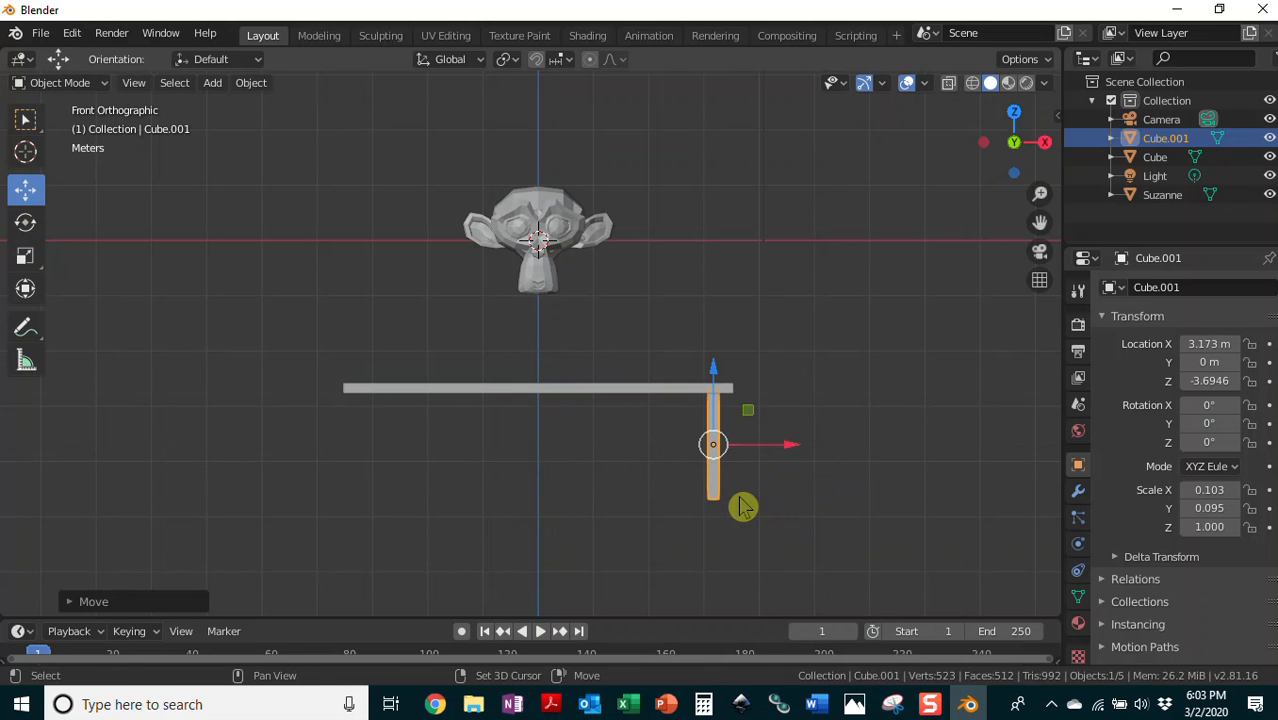
- Duplicate the leg along X and place the copy at about -3.22 m, under the opposite end of the tabletop
key(shift+d)
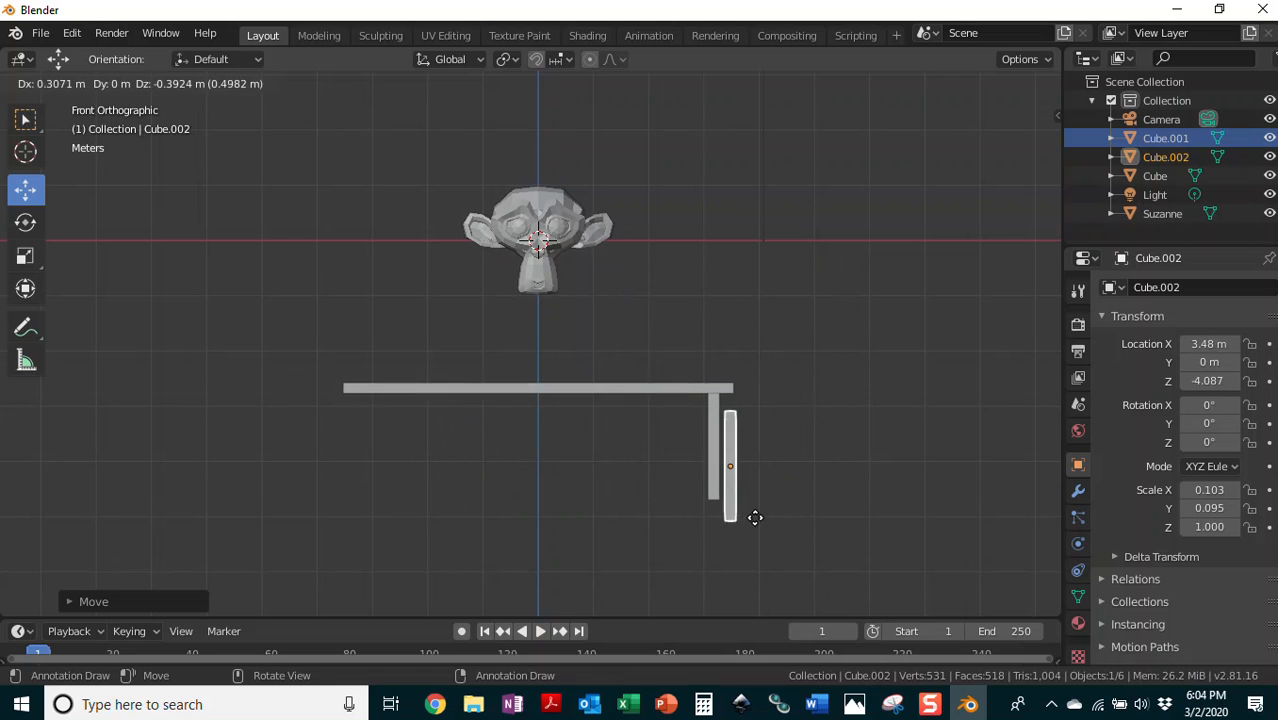
key(x)
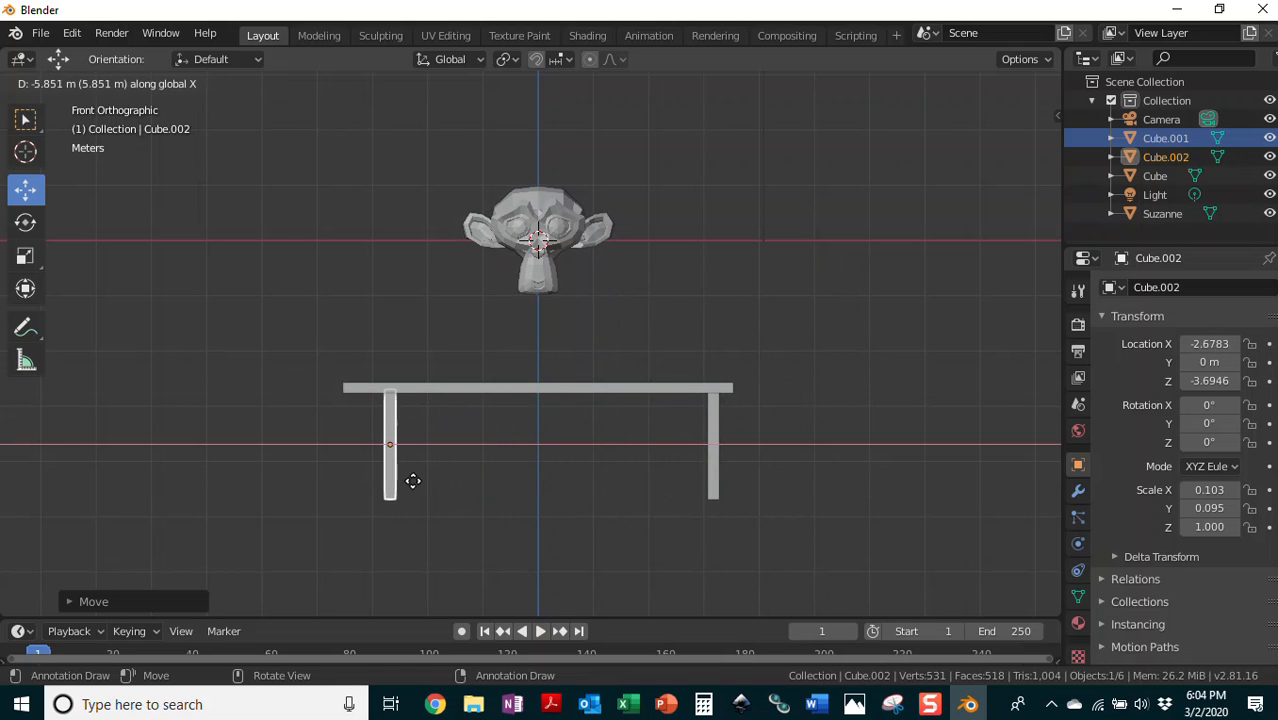
click(385, 482)
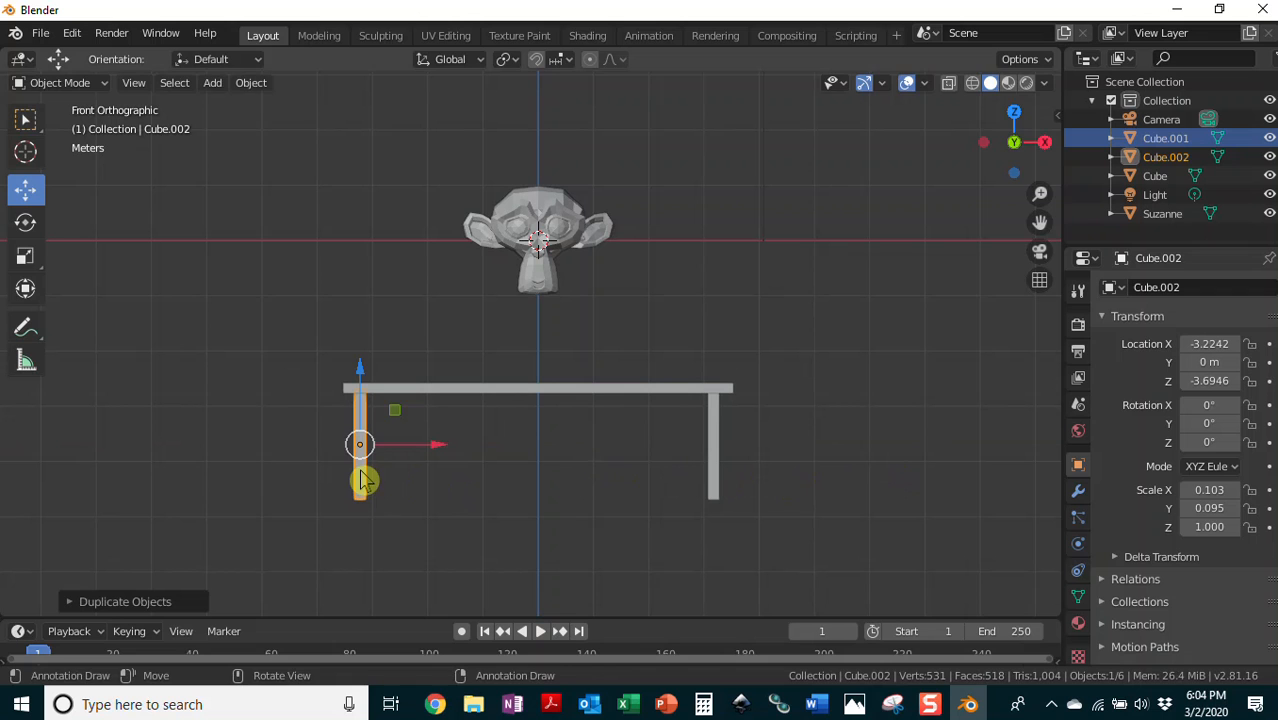
key(shift+d)
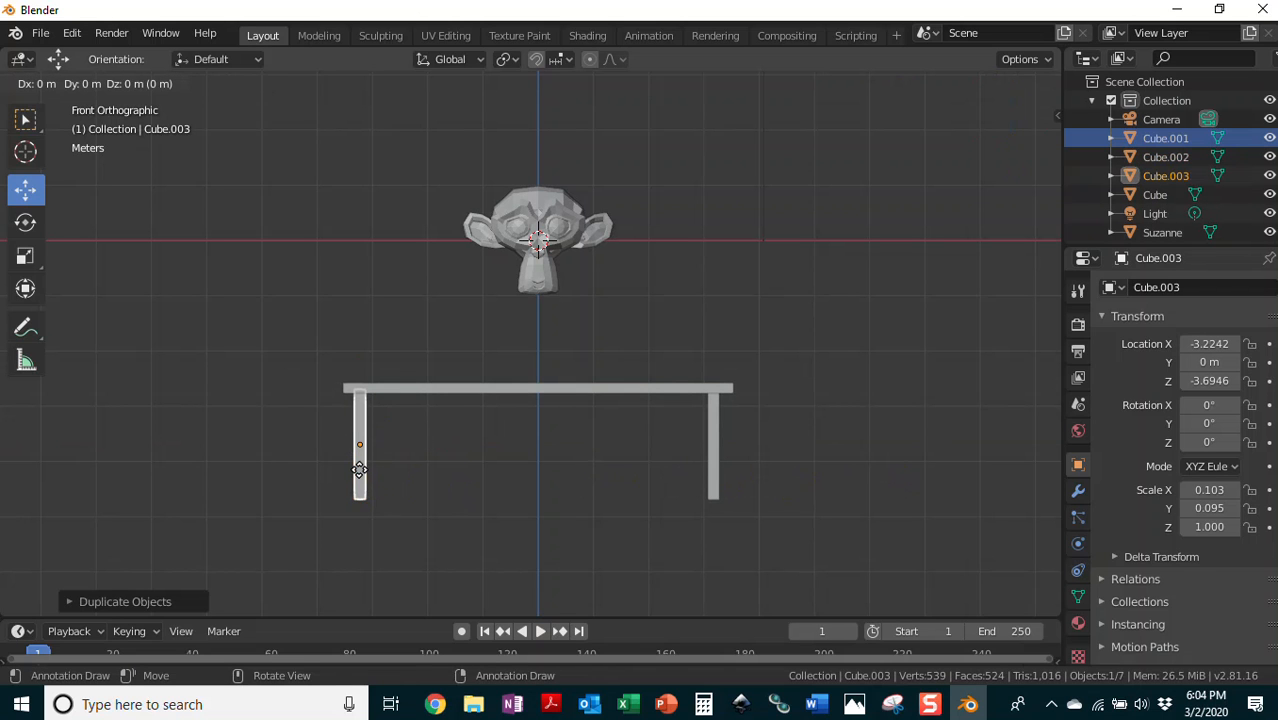
text(x: [3)
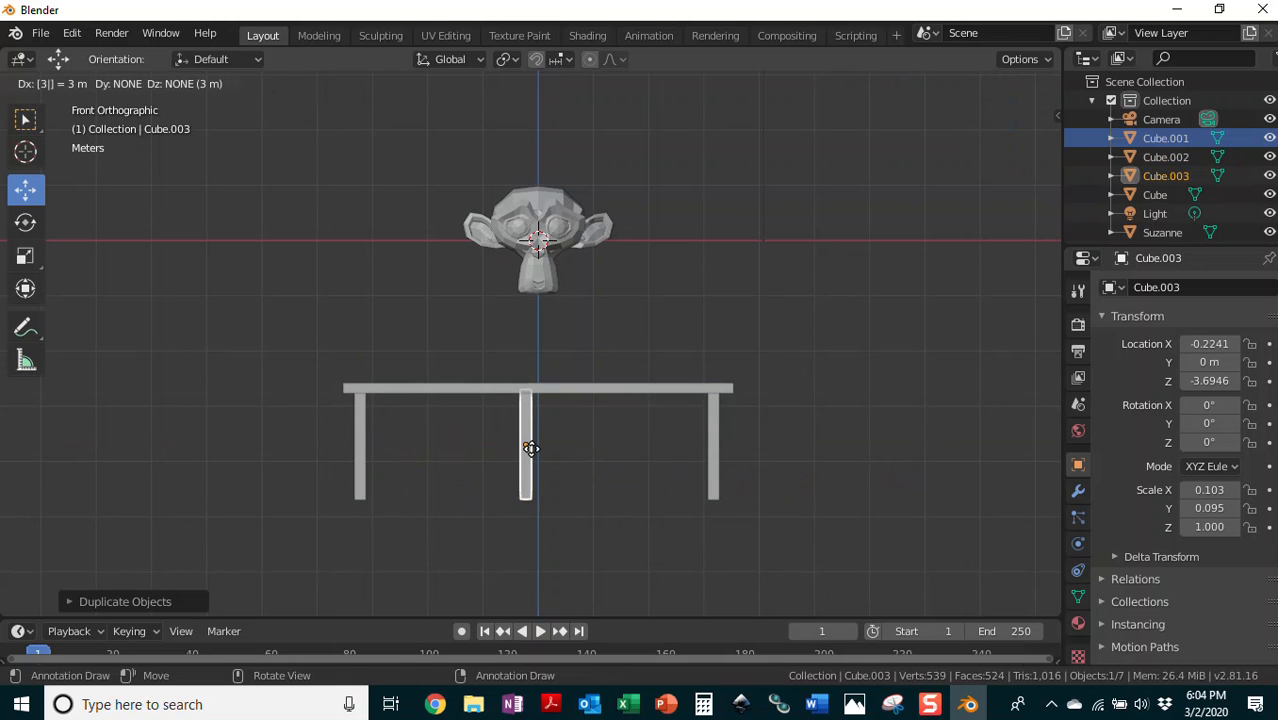
click(550, 493)
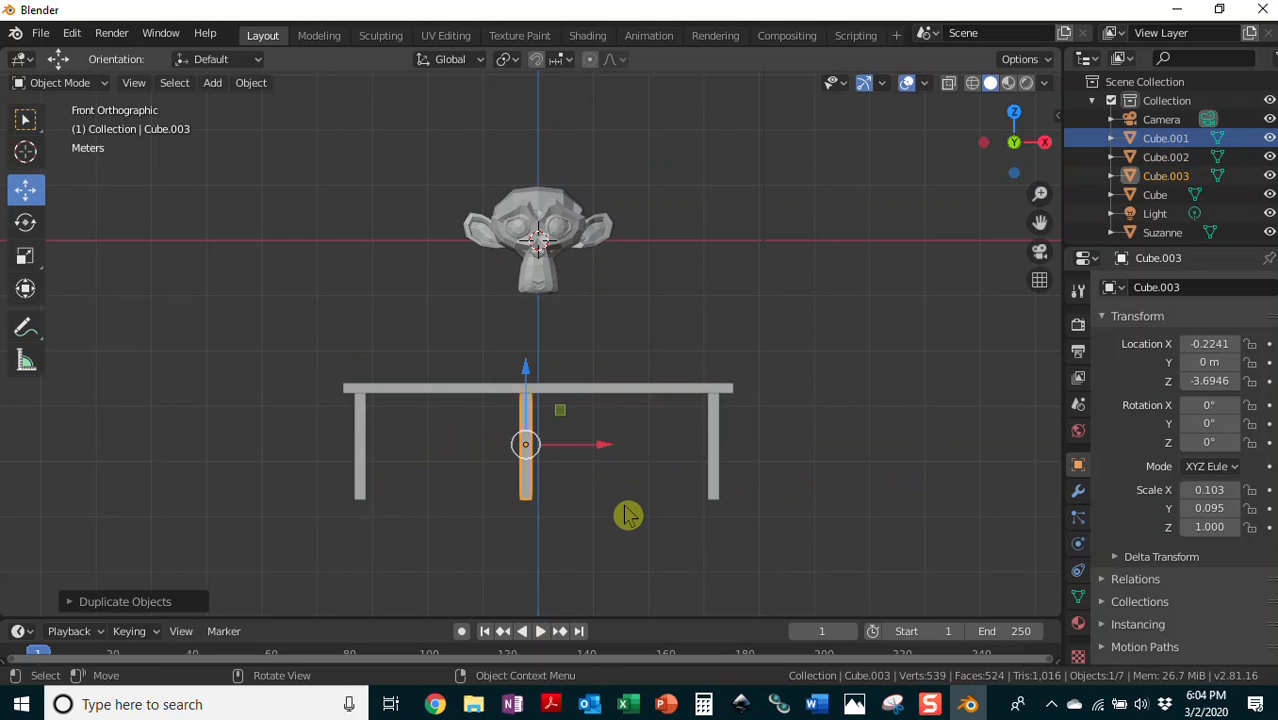
key(ctrl+z)
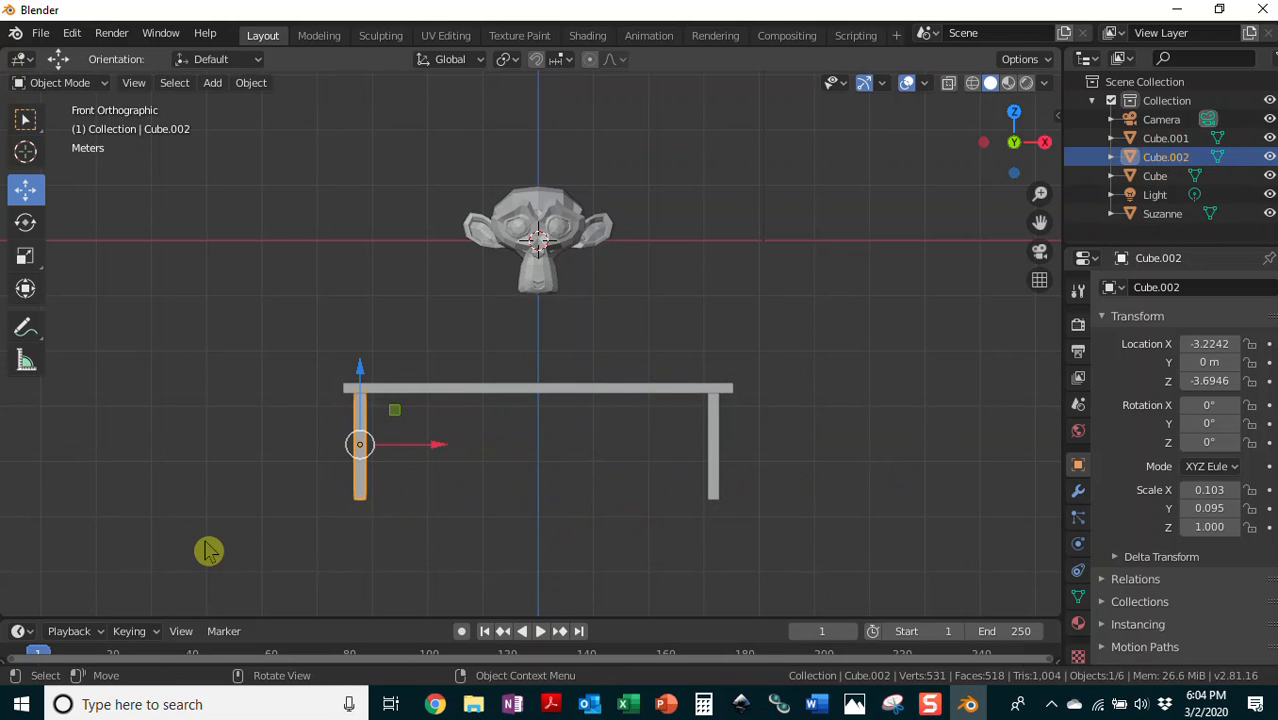
- Move the leg at the positive X end along Y to about 0.74 m, near the tabletop's long edge, and deselect it
key(KP_3)
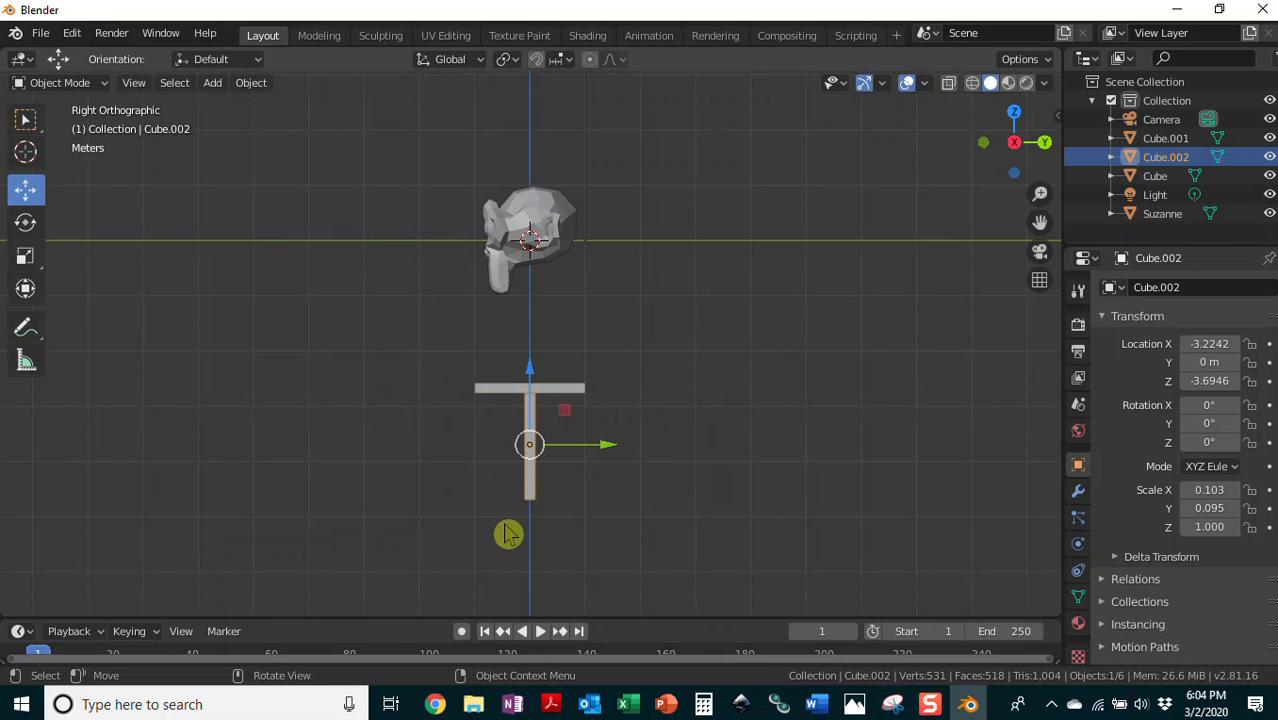
mouse_move(559, 516)
middle_down()
mouse_move(431, 498)
mouse_move(331, 508)
mouse_move(282, 559)
mouse_move(556, 573)
mouse_move(571, 535)
mouse_move(545, 502)
middle_up()
mouse_move(701, 531)
middle_down()
mouse_move(608, 543)
mouse_move(727, 543)
mouse_move(704, 531)
middle_up()
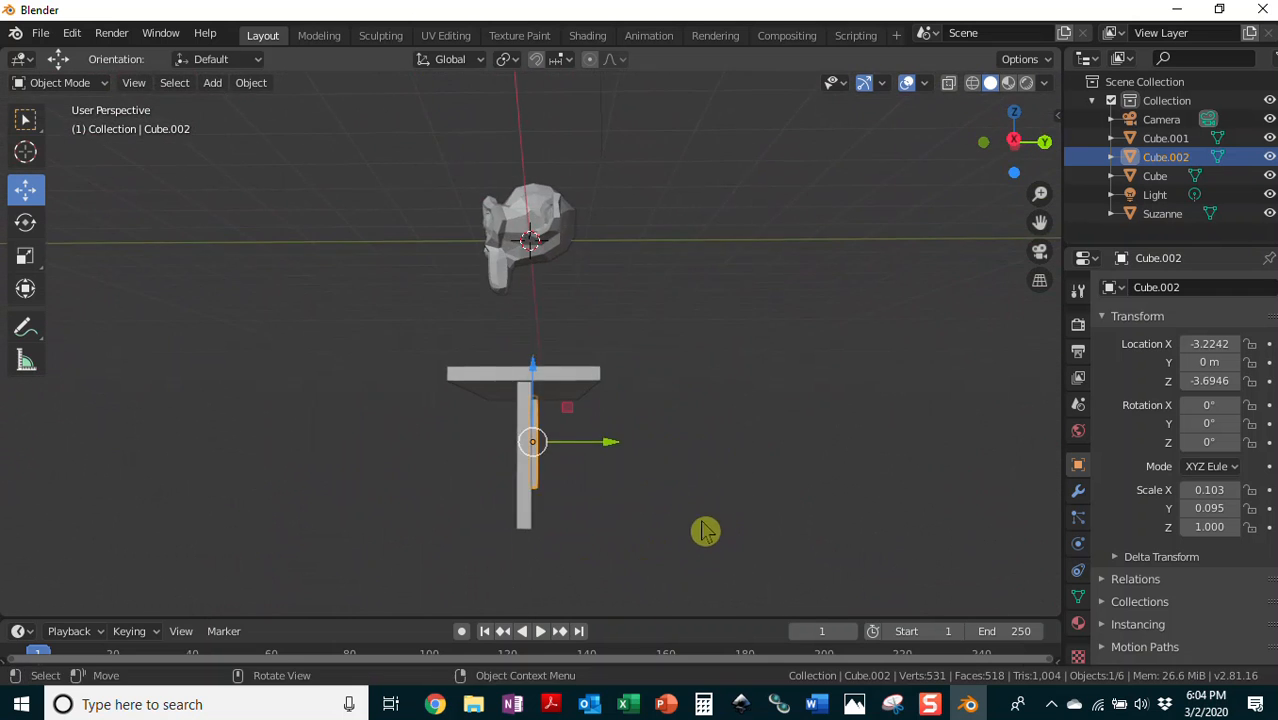
click(526, 503)
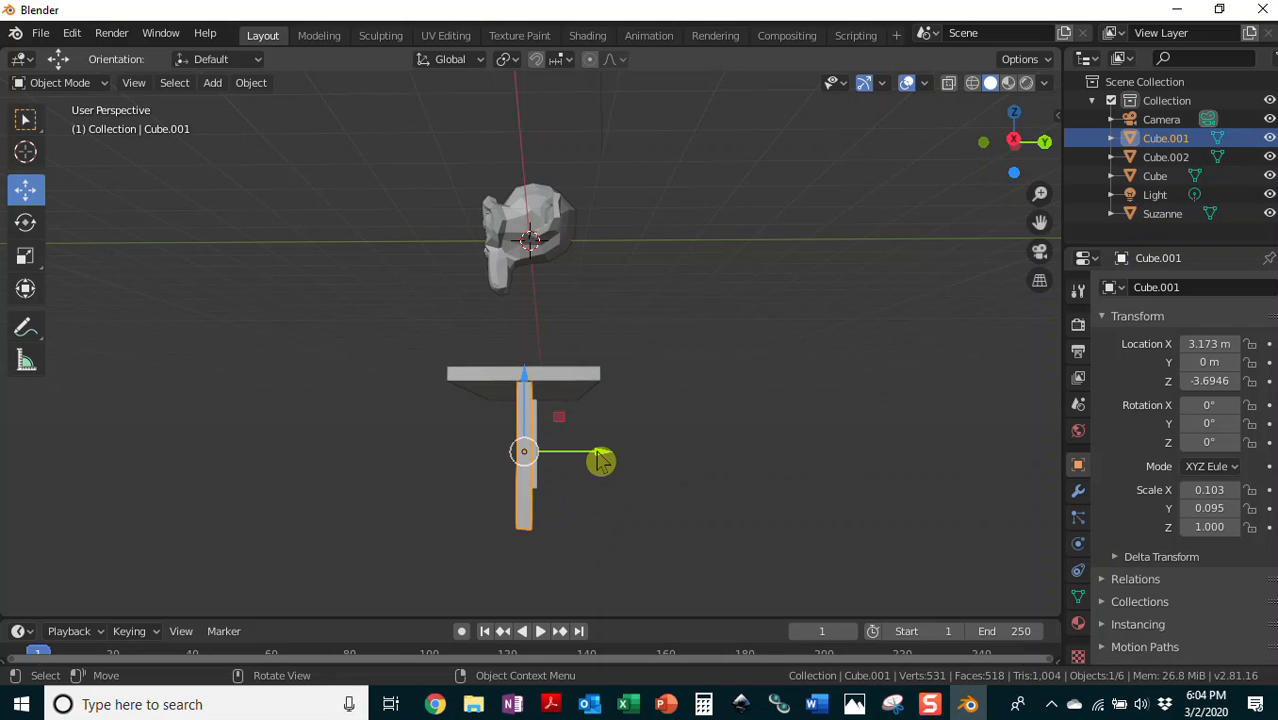
drag(601, 463, 653, 454)
click(646, 480)
- Move the leg at the negative X end along Y to about 0.76 m, in line with the other leg
middle_drag(833, 531, 508, 513)
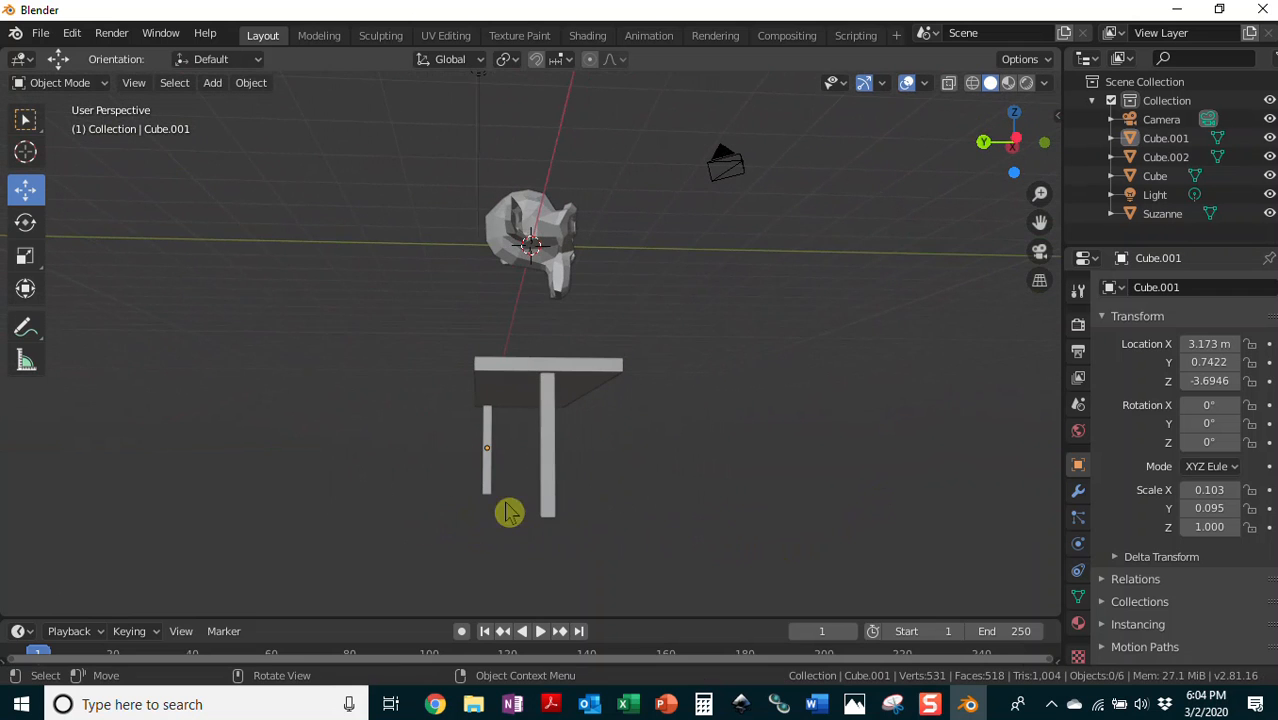
click(556, 467)
drag(478, 447, 414, 443)
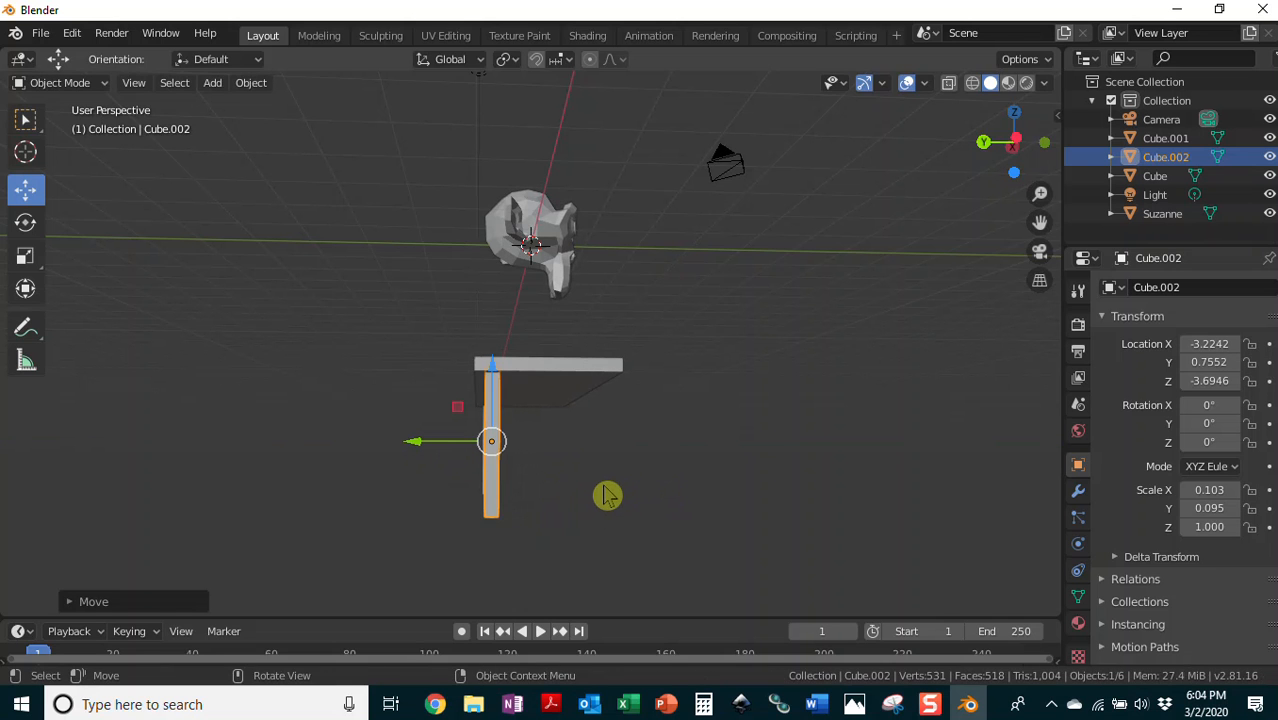
- Duplicate the negative X leg along Y and place the copy at about -0.79 m, under the adjacent corner
key(shift+d)
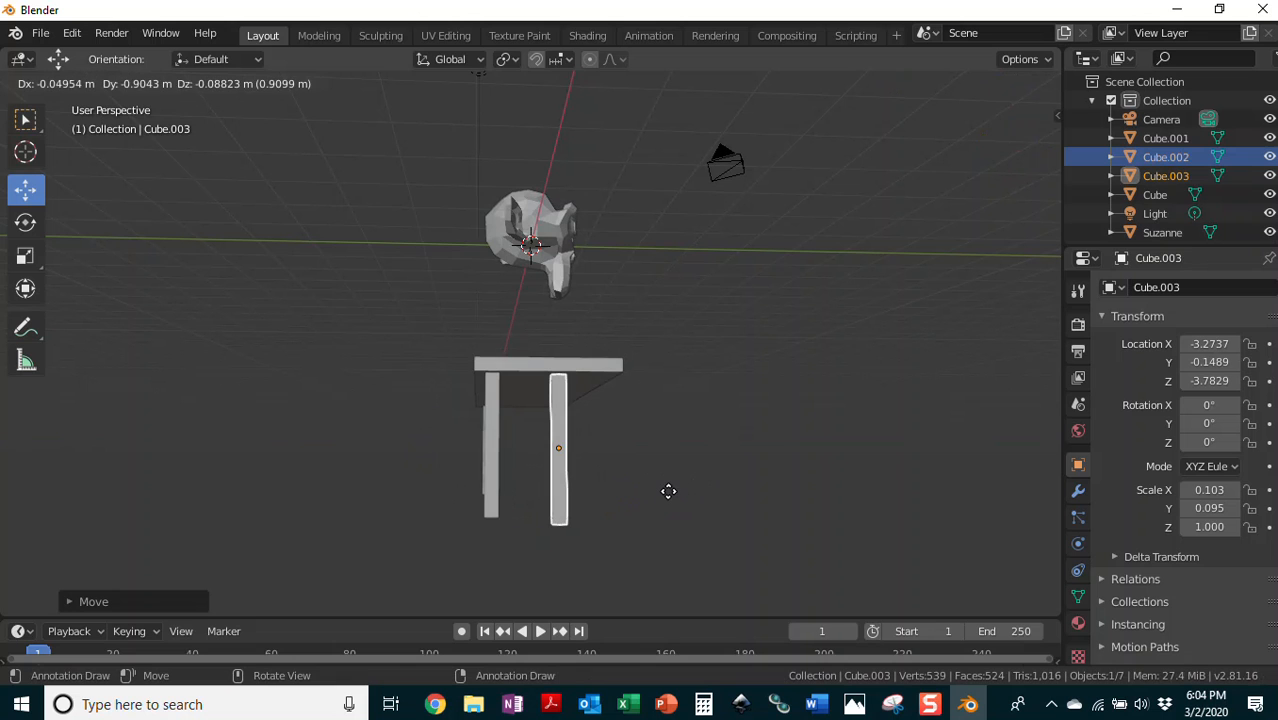
key(y)
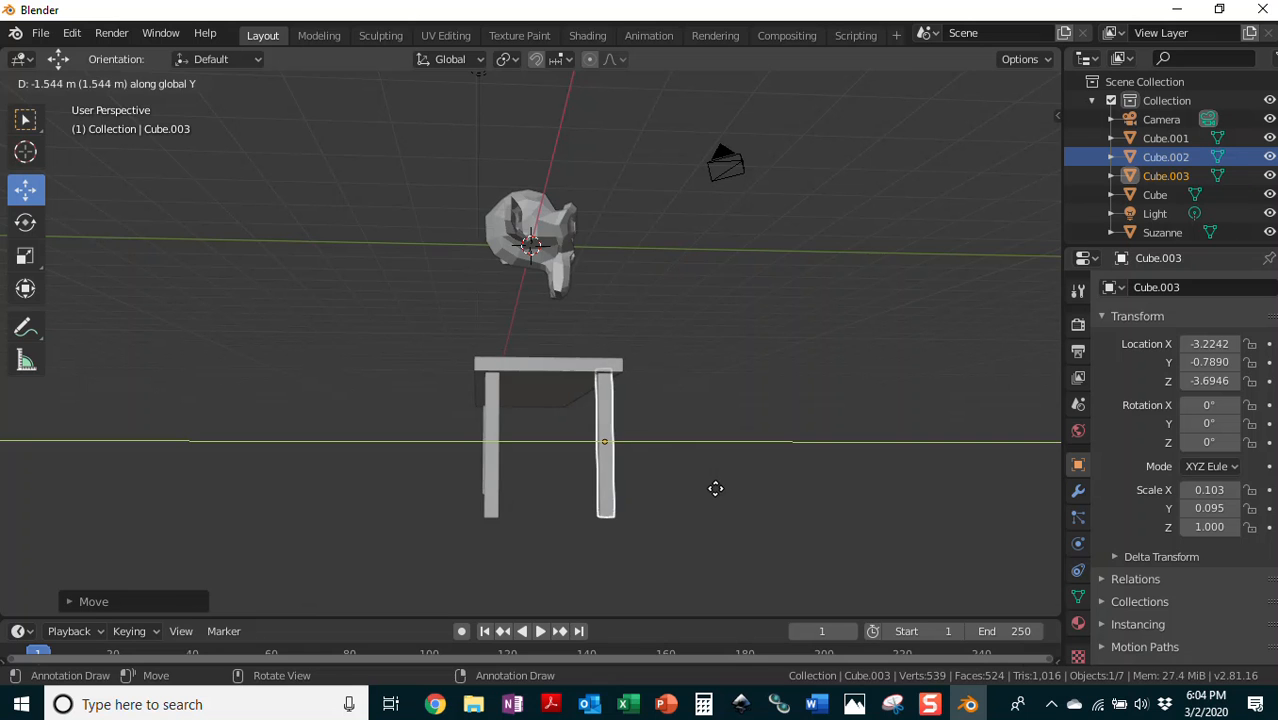
click(713, 490)
- Duplicate the positive X leg along Y and place the copy at about -0.77 m, under the remaining corner
middle_drag(833, 514, 430, 512)
click(577, 481)
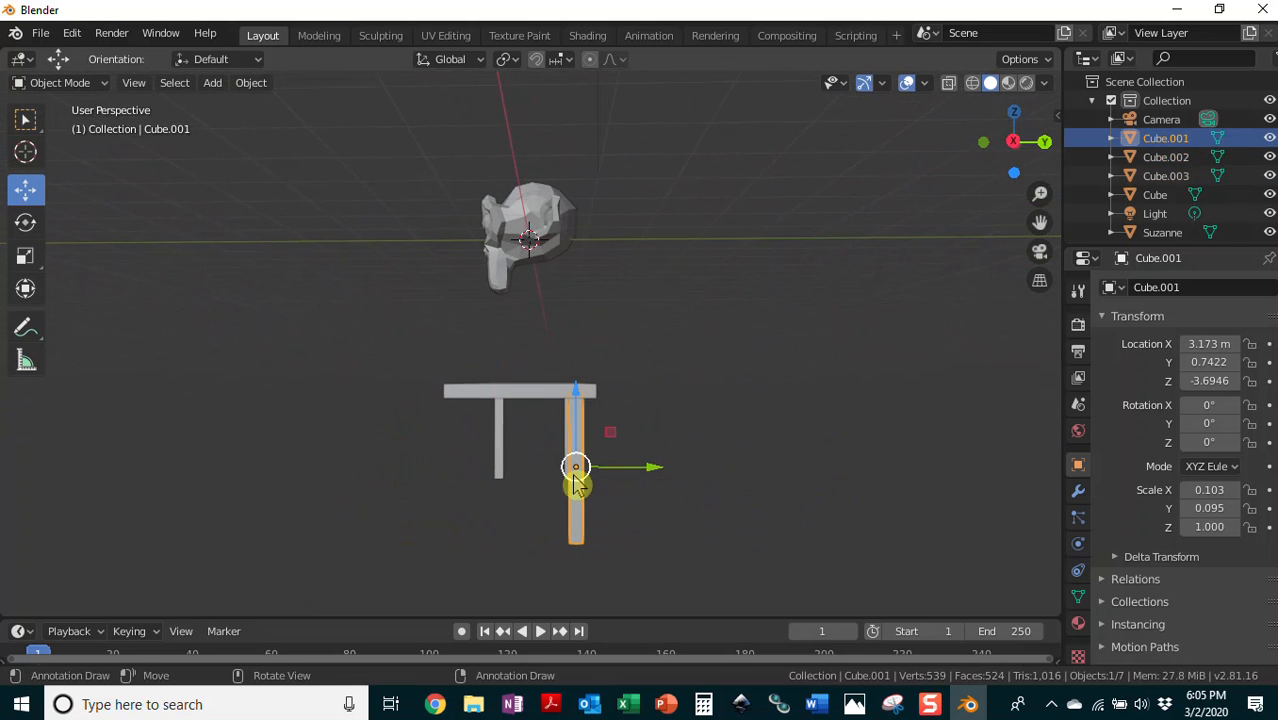
key(shift+d)
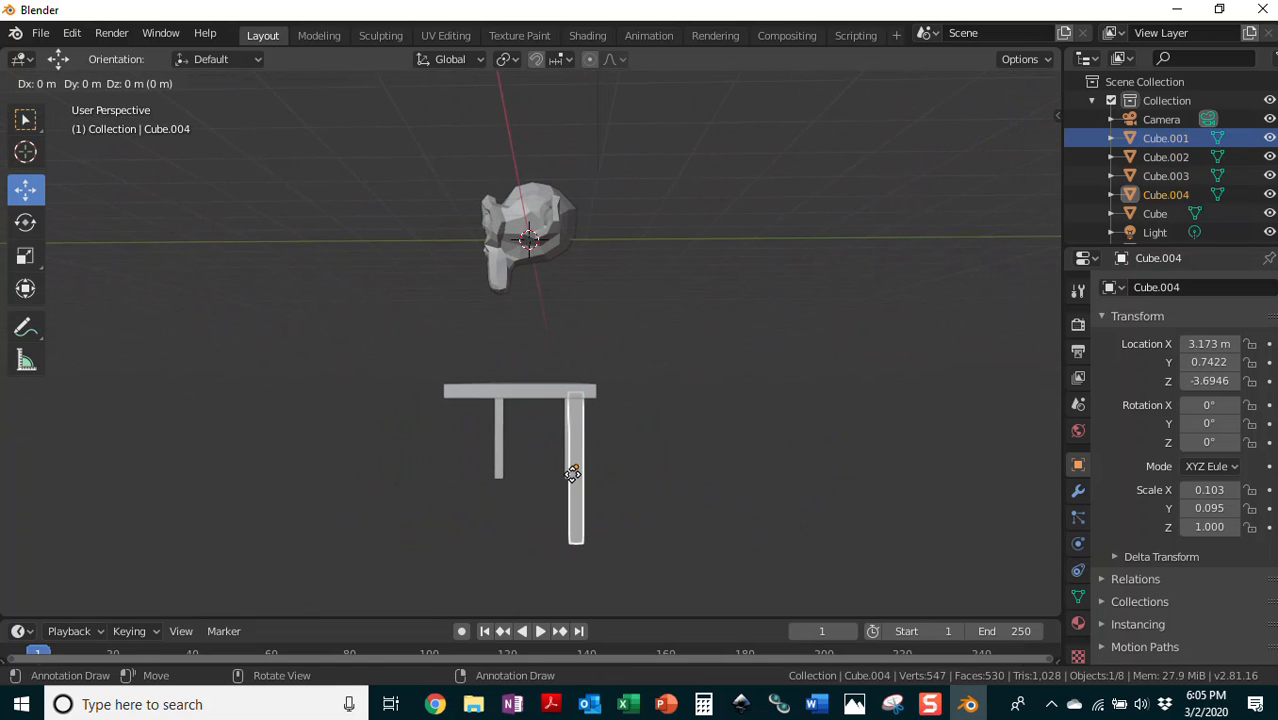
key(y)
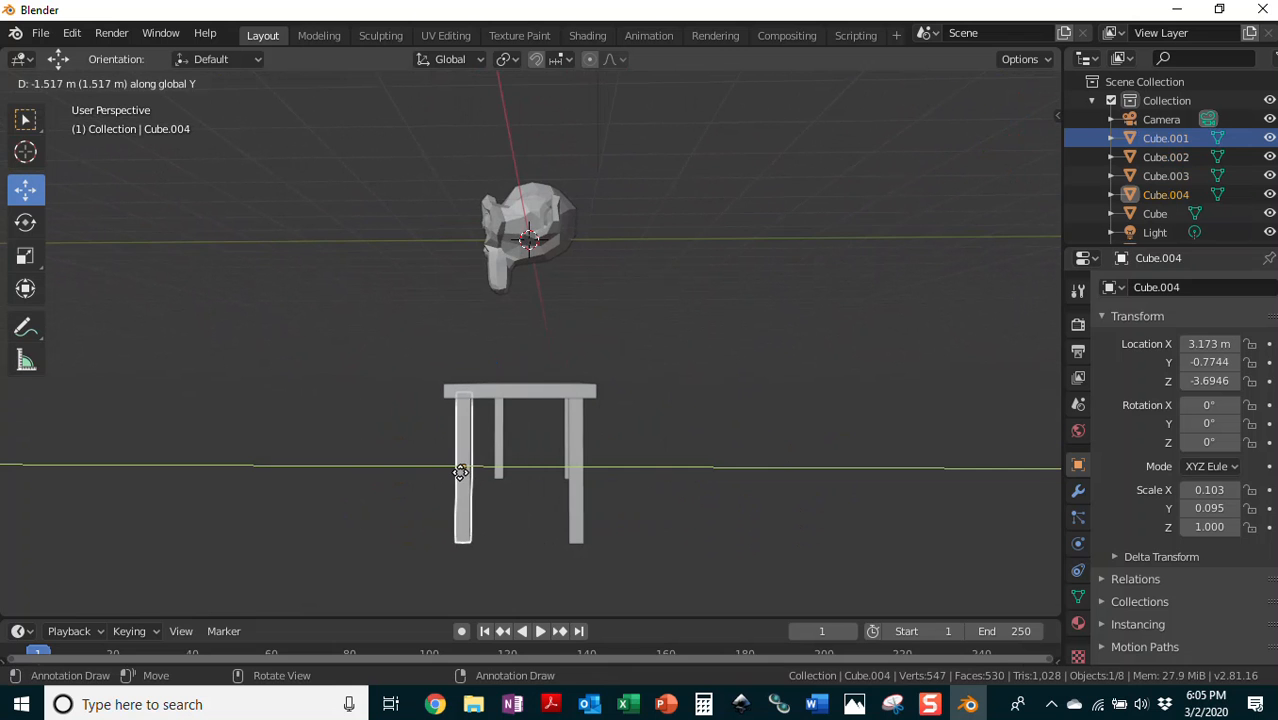
click(459, 471)
- Add a Cone mesh and move it down along Z to about -0.78 m, below the monkey head
middle_drag(568, 525, 928, 428)
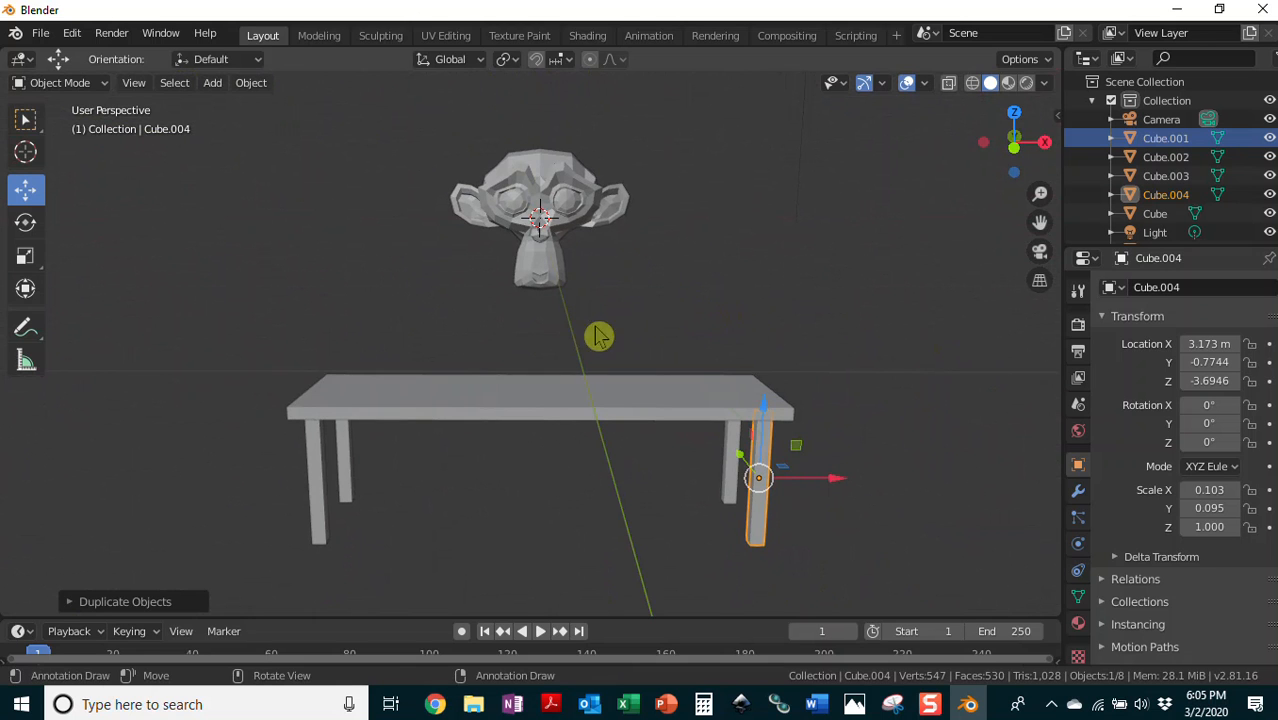
click(212, 84)
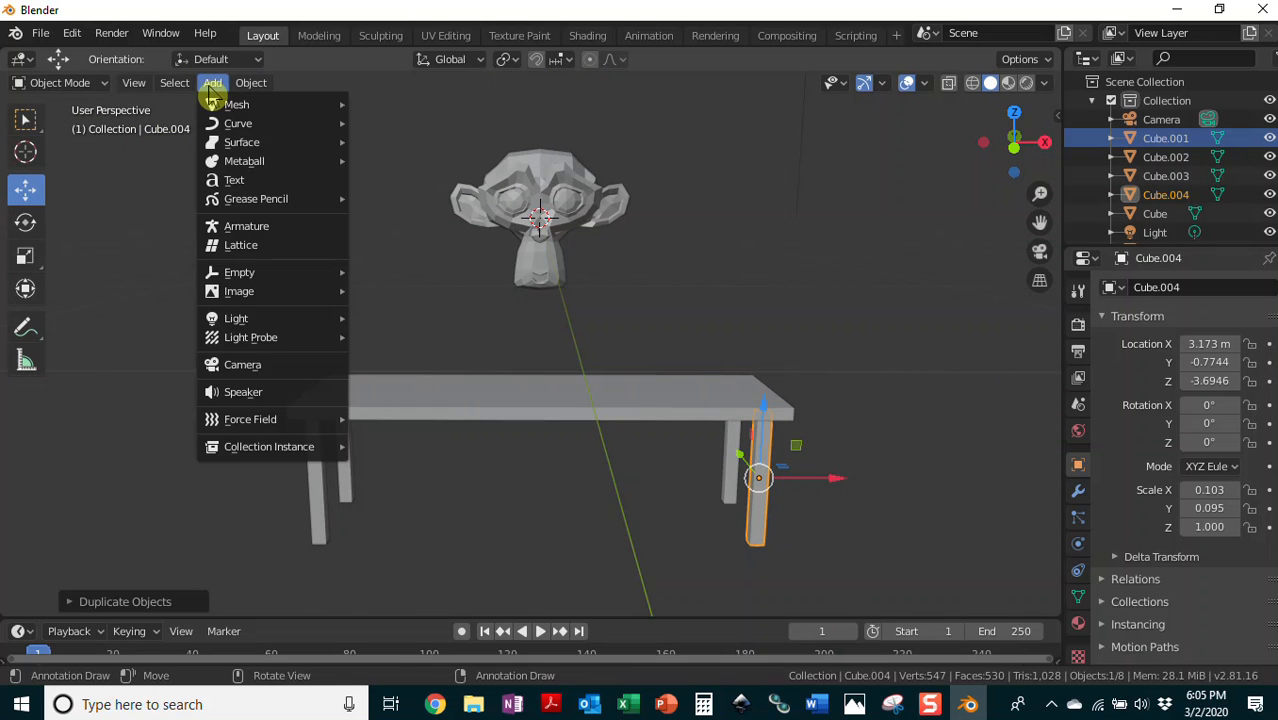
mouse_move(217, 108)
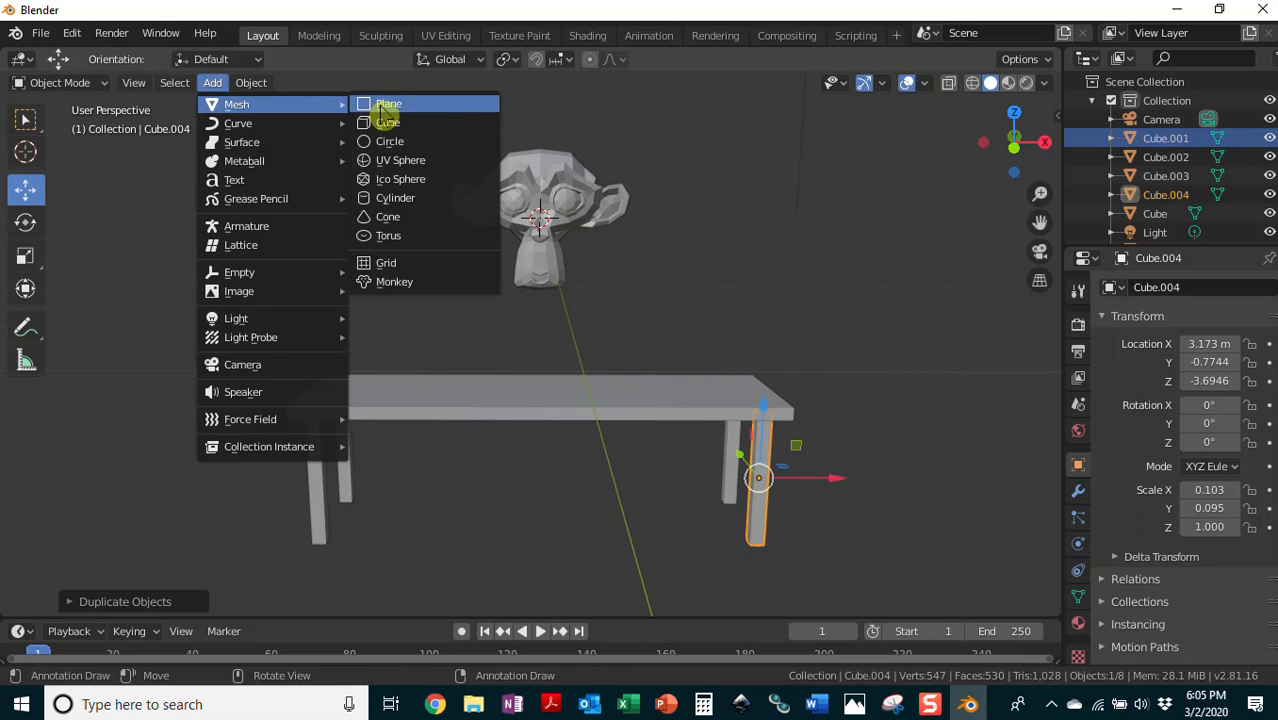
click(391, 217)
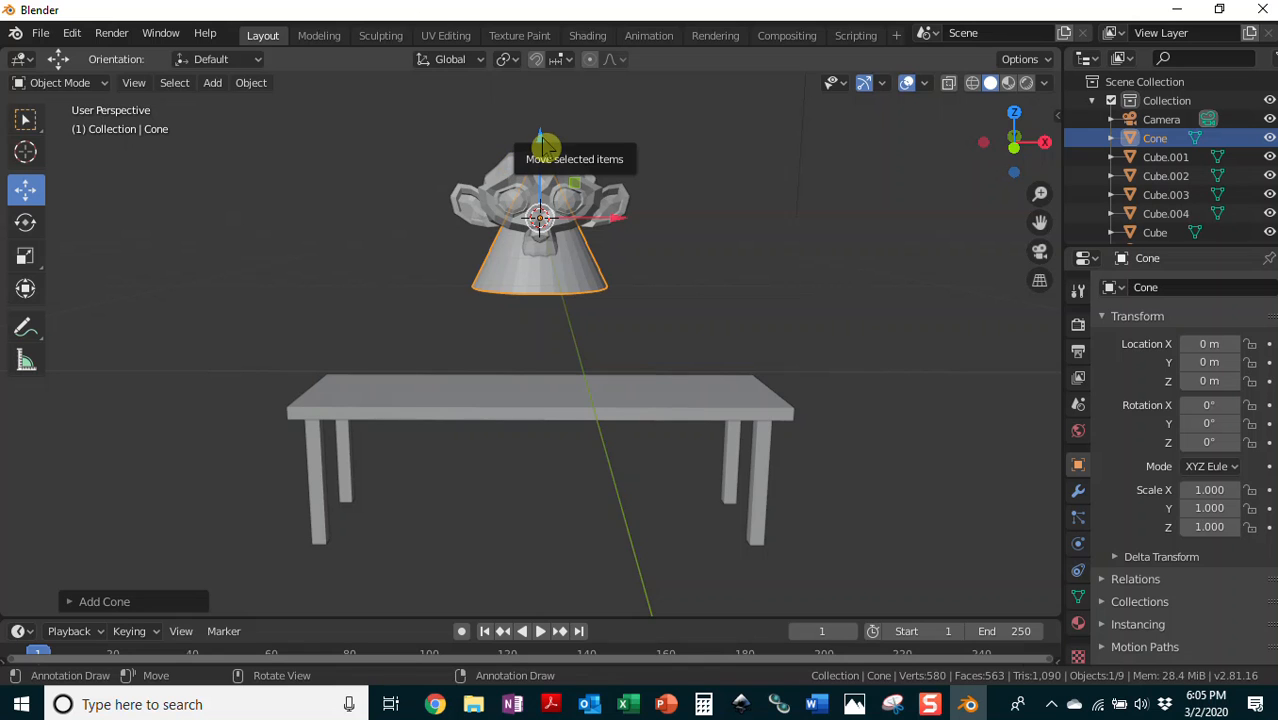
key(g)
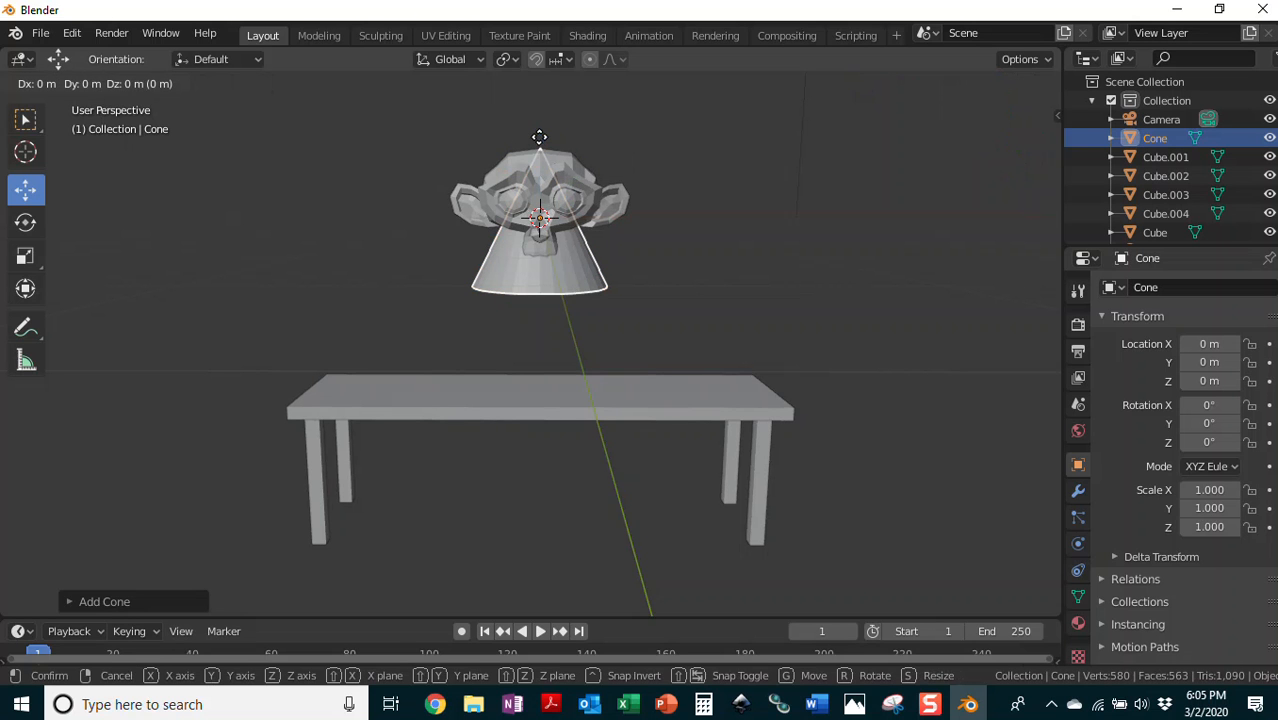
key(z)
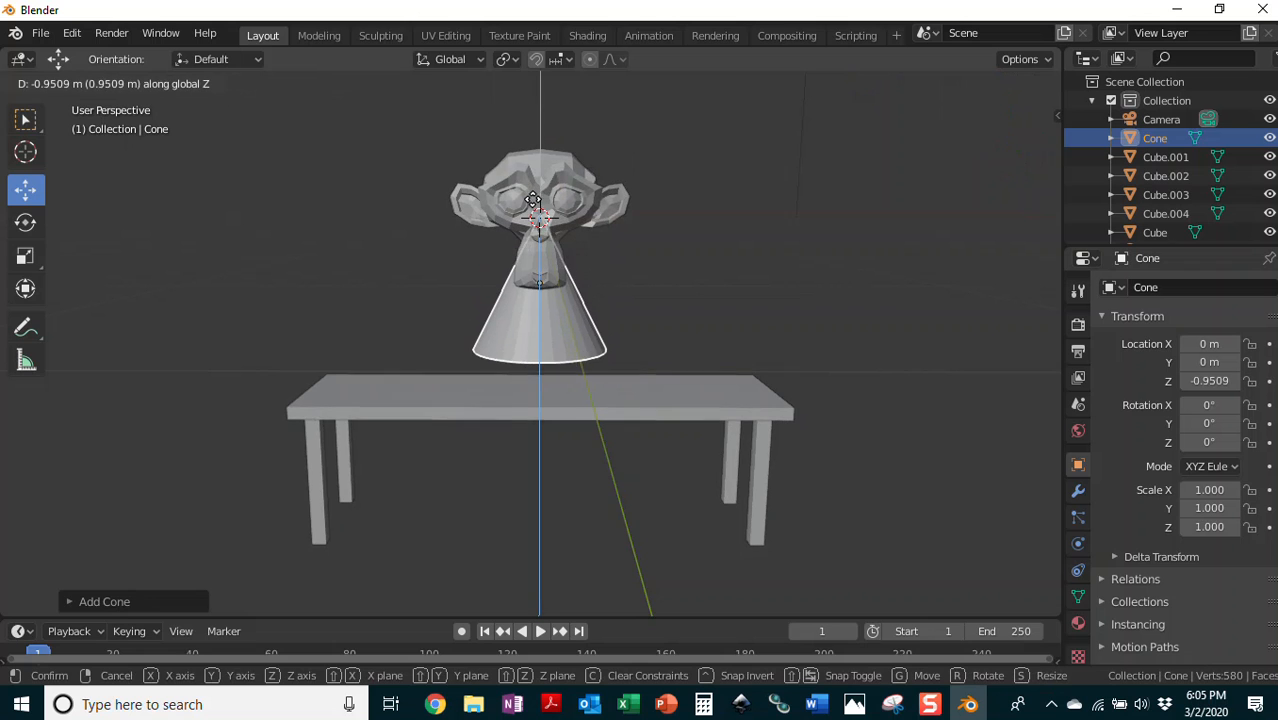
click(535, 200)
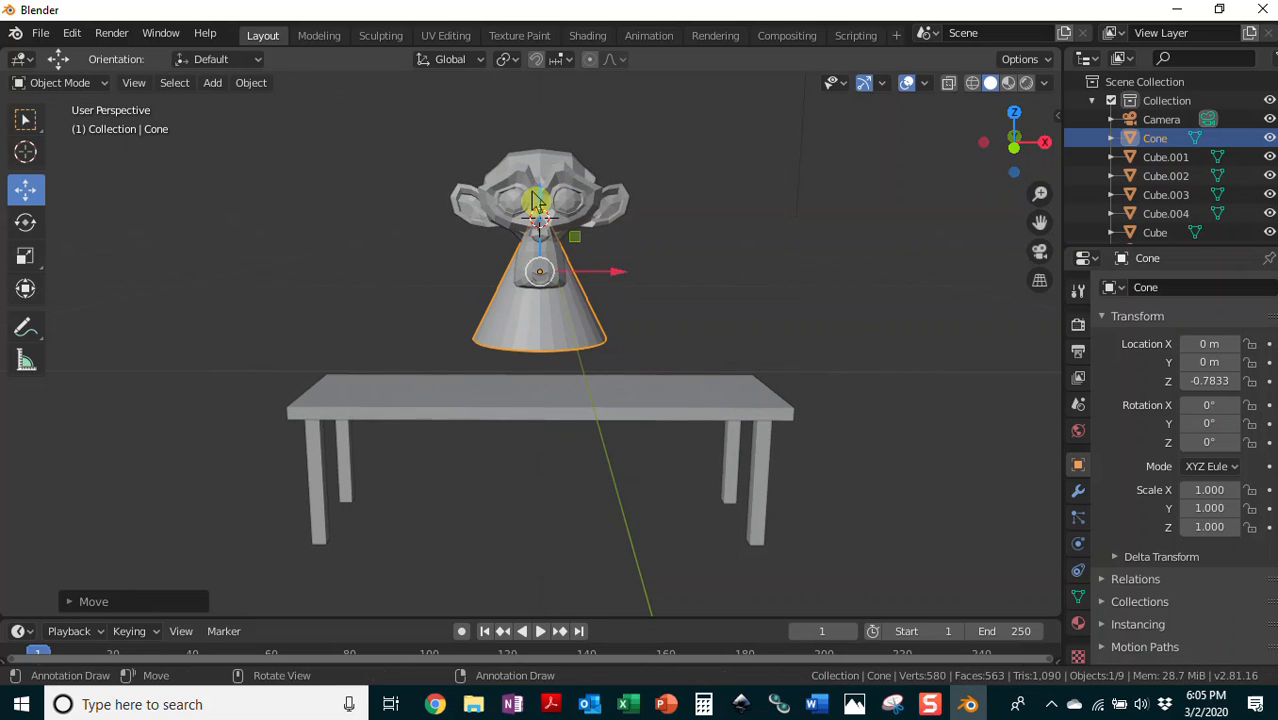
- Stretch the cone along Z to a scale of about 1.44 so its base reaches the tabletop
click(25, 256)
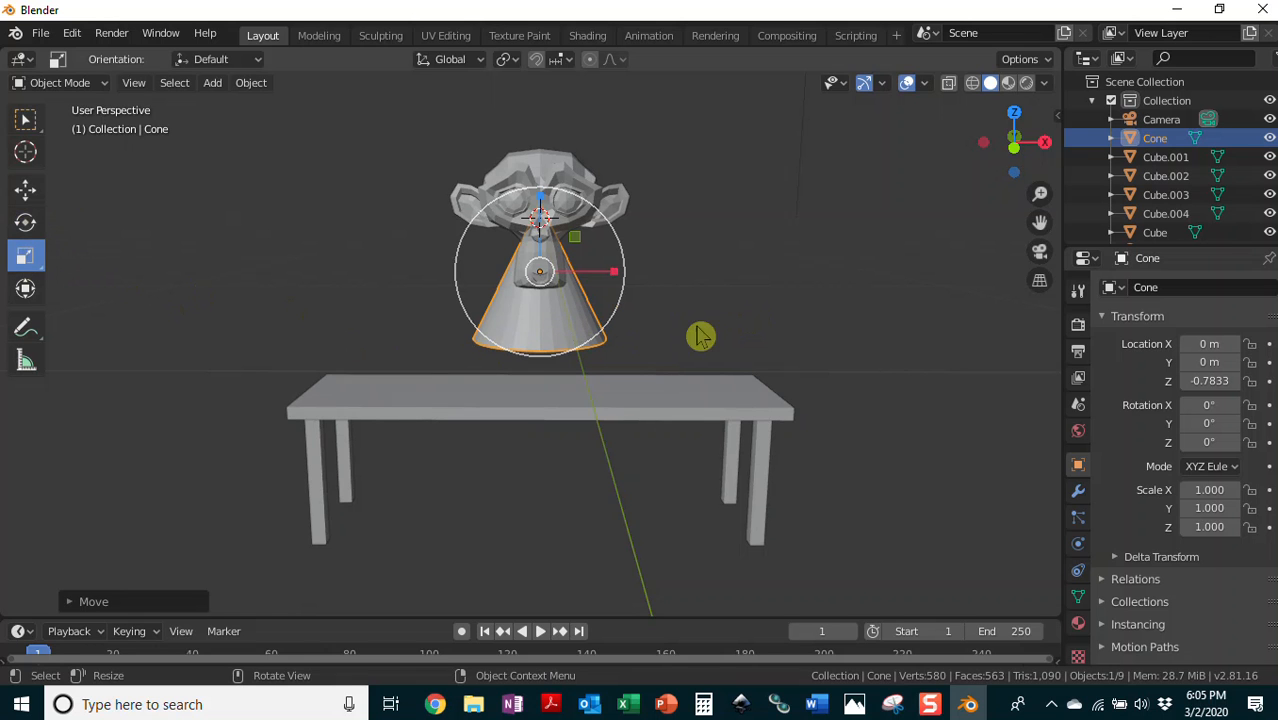
mouse_move(773, 289)
middle_down()
mouse_move(745, 294)
mouse_move(671, 257)
mouse_move(414, 314)
mouse_move(385, 291)
mouse_move(787, 397)
mouse_move(747, 303)
mouse_move(750, 289)
mouse_move(770, 298)
middle_up()
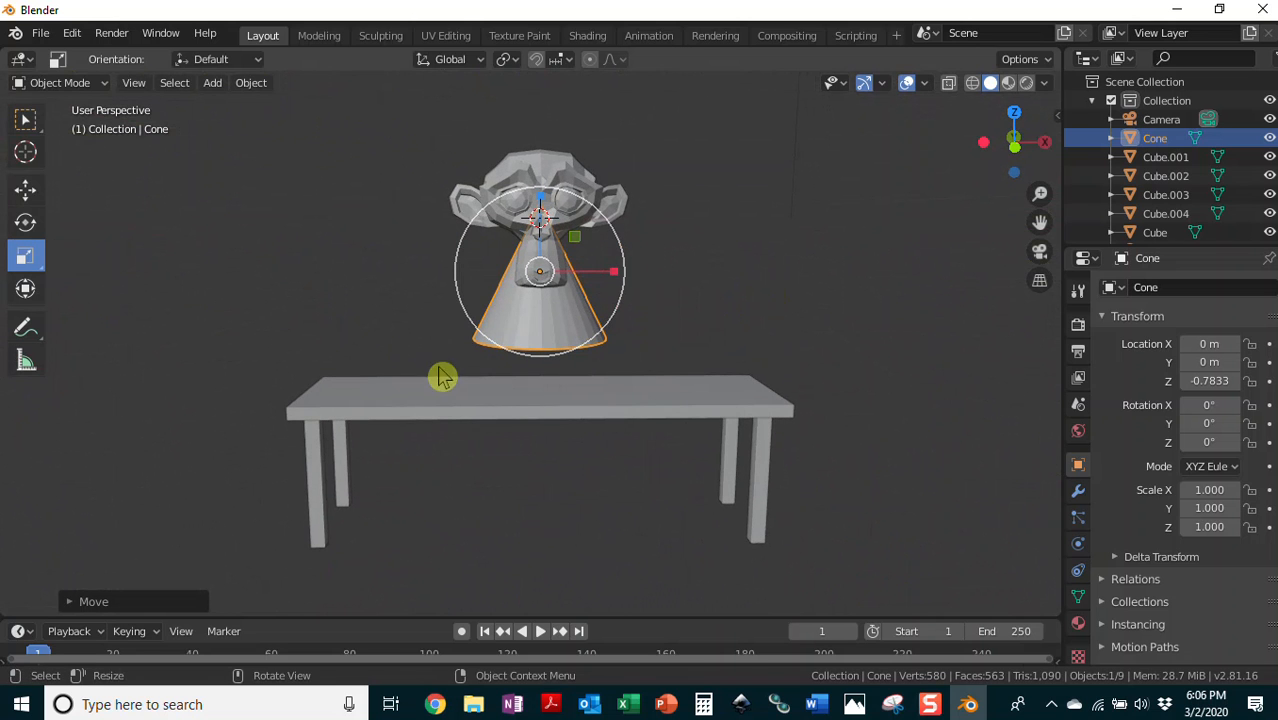
drag(540, 199, 541, 207)
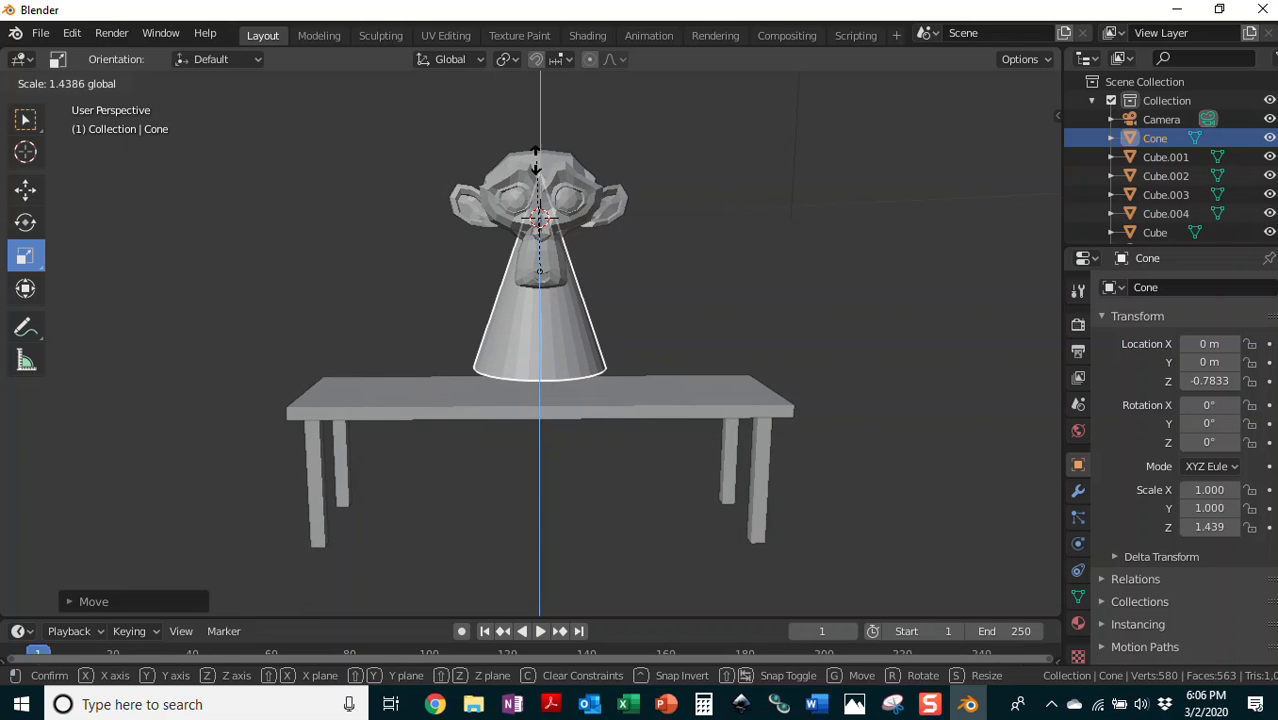
drag(535, 165, 535, 165)
middle_drag(702, 242, 710, 268)
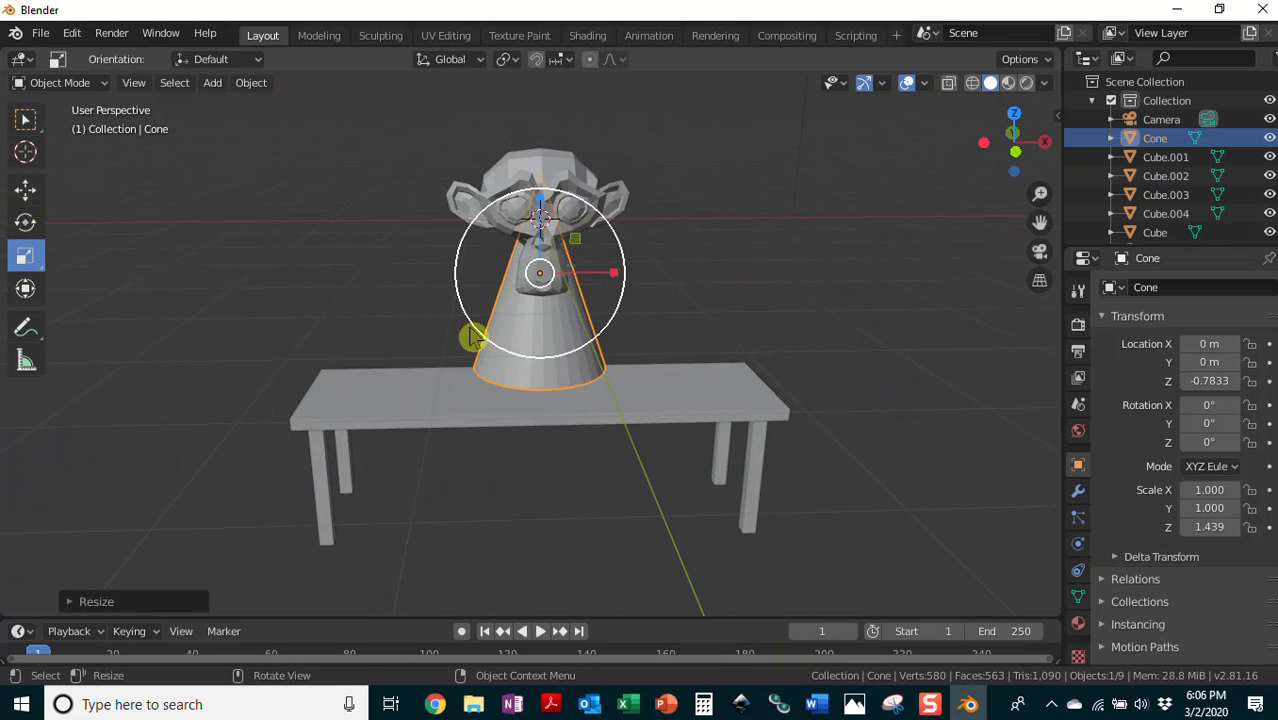
- Add a Cylinder mesh at the origin and look at it from the front
click(211, 86)
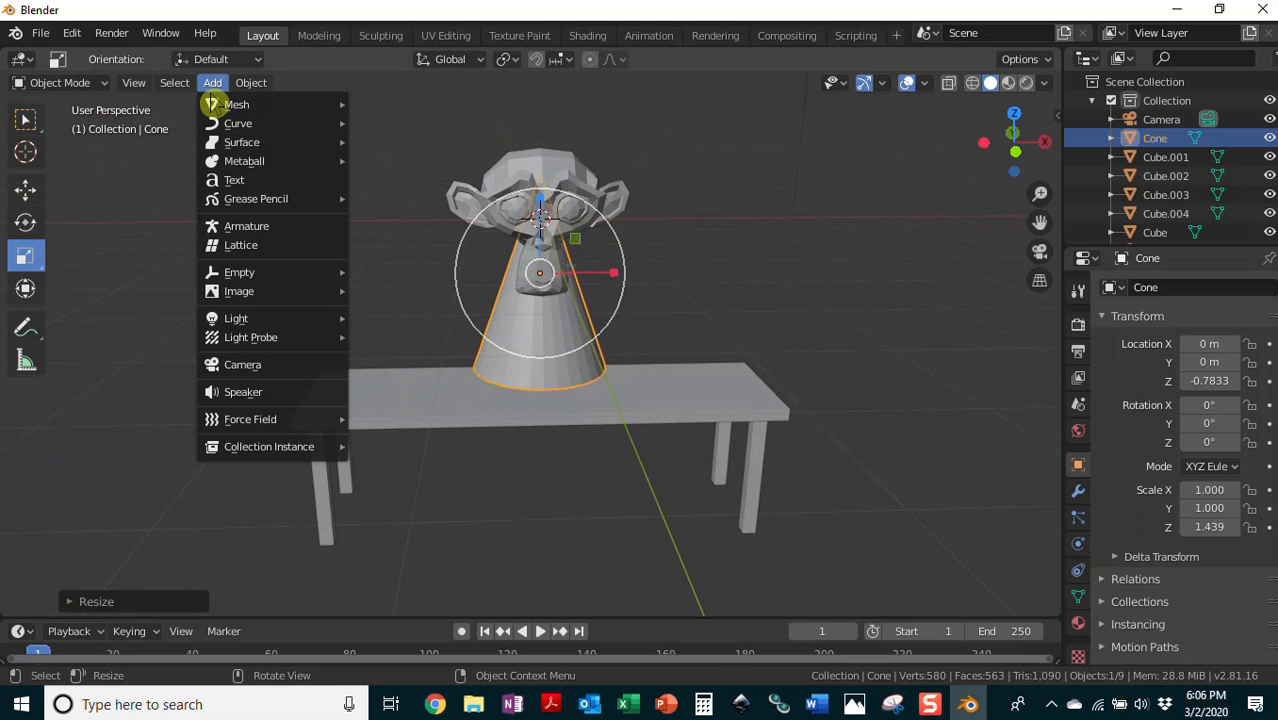
mouse_move(222, 106)
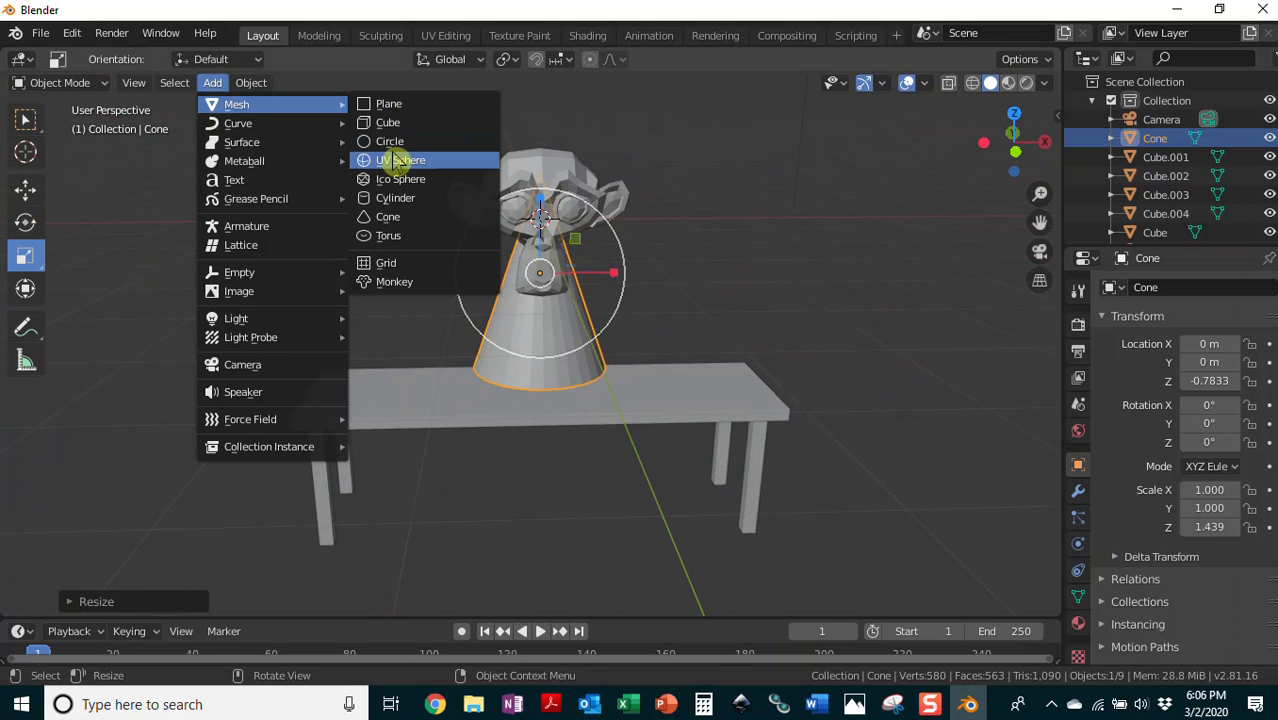
click(388, 199)
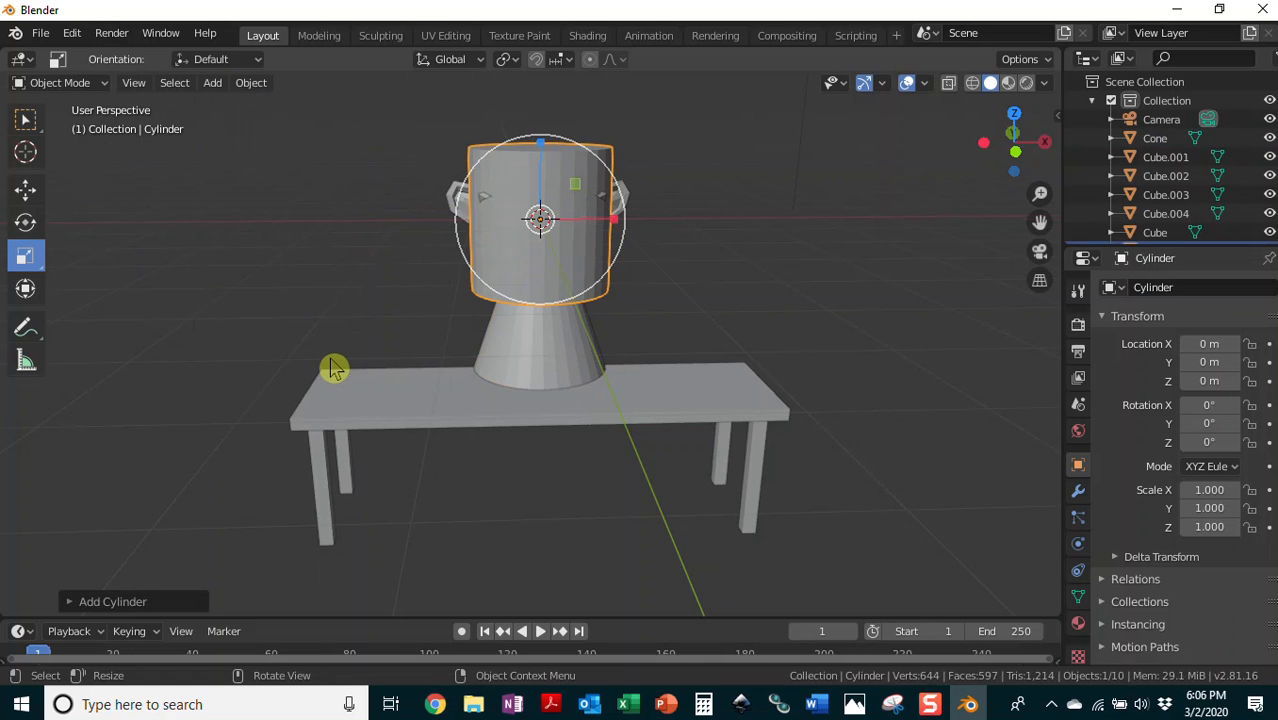
key(KP_1)
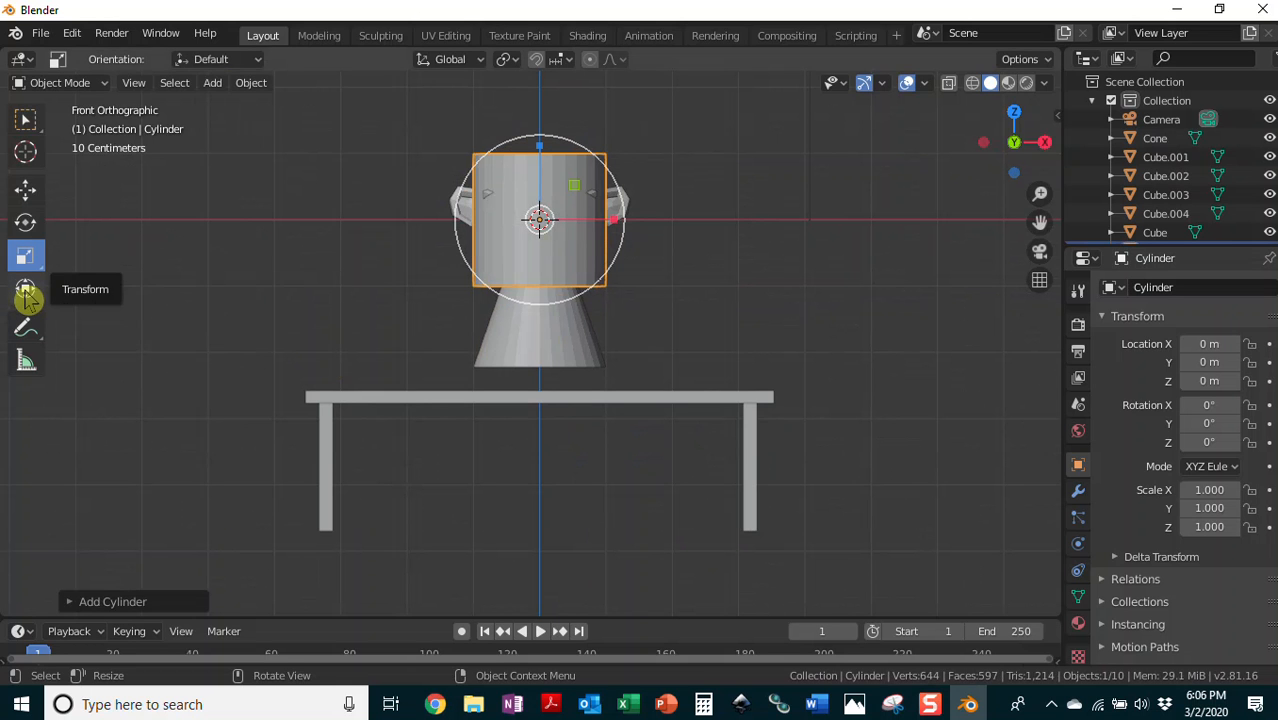
- Rotate the cylinder freehand about the Y axis by about -89.5° so it lies horizontally
click(27, 226)
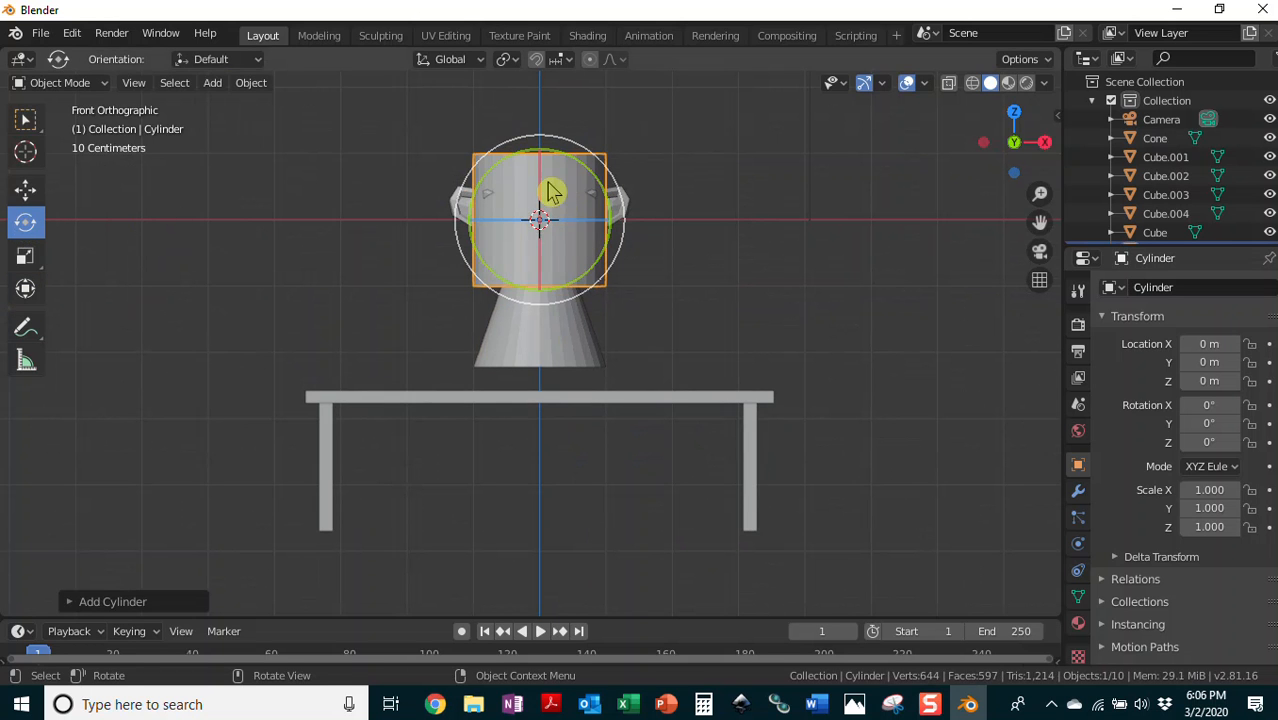
mouse_move(590, 177)
mouse_down()
mouse_move(577, 158)
mouse_move(528, 149)
mouse_move(472, 165)
mouse_move(528, 140)
mouse_move(576, 172)
mouse_up()
key(ctrl+z)
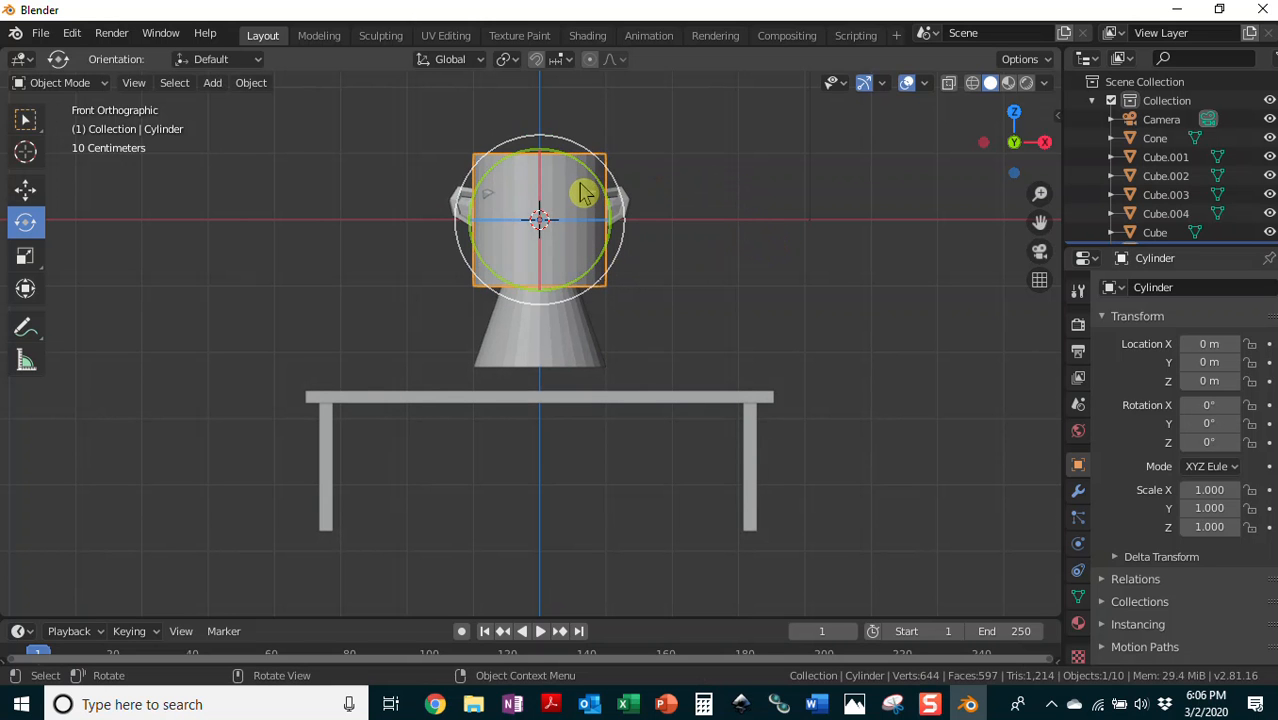
middle_drag(790, 262, 788, 293)
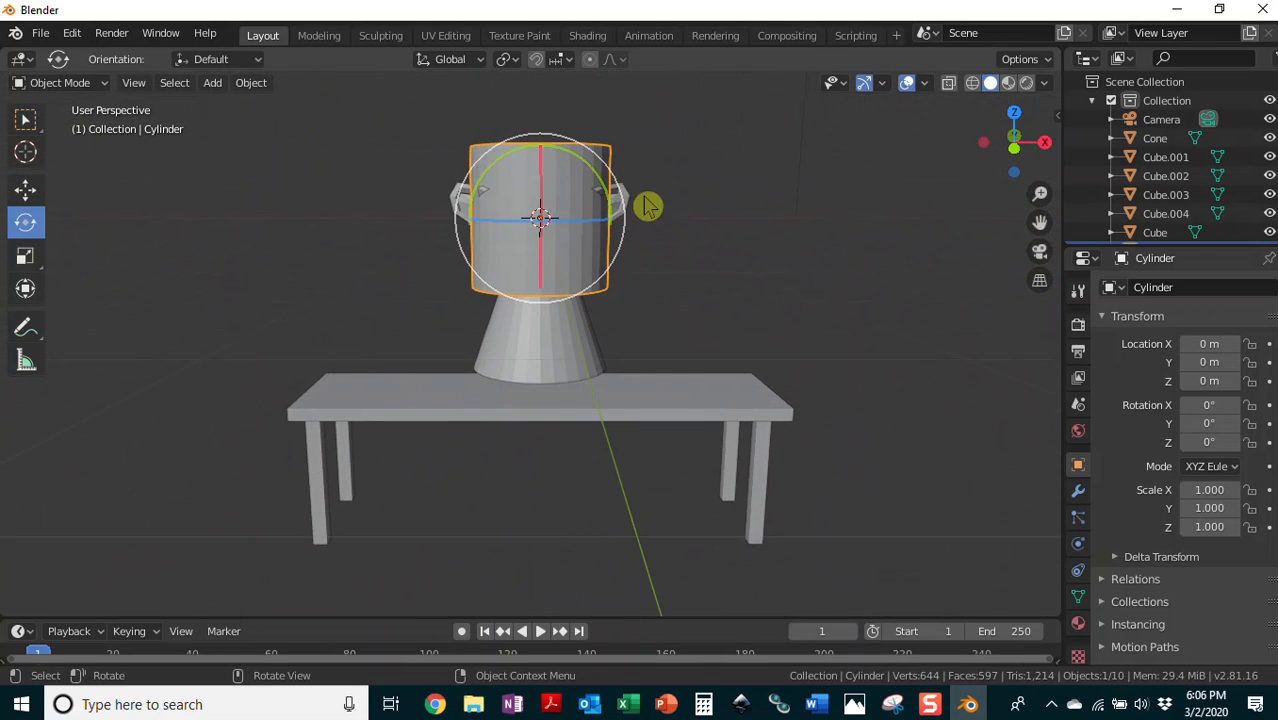
key(KP_1)
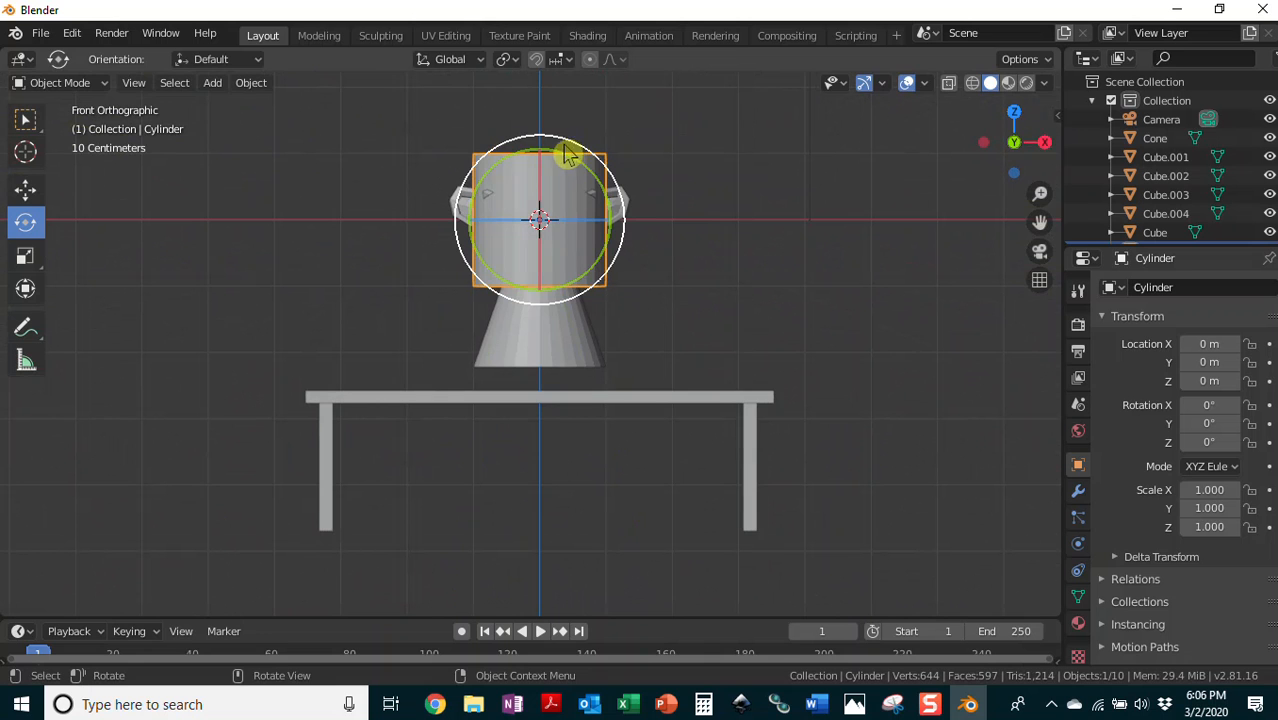
drag(577, 150, 542, 131)
drag(453, 150, 441, 181)
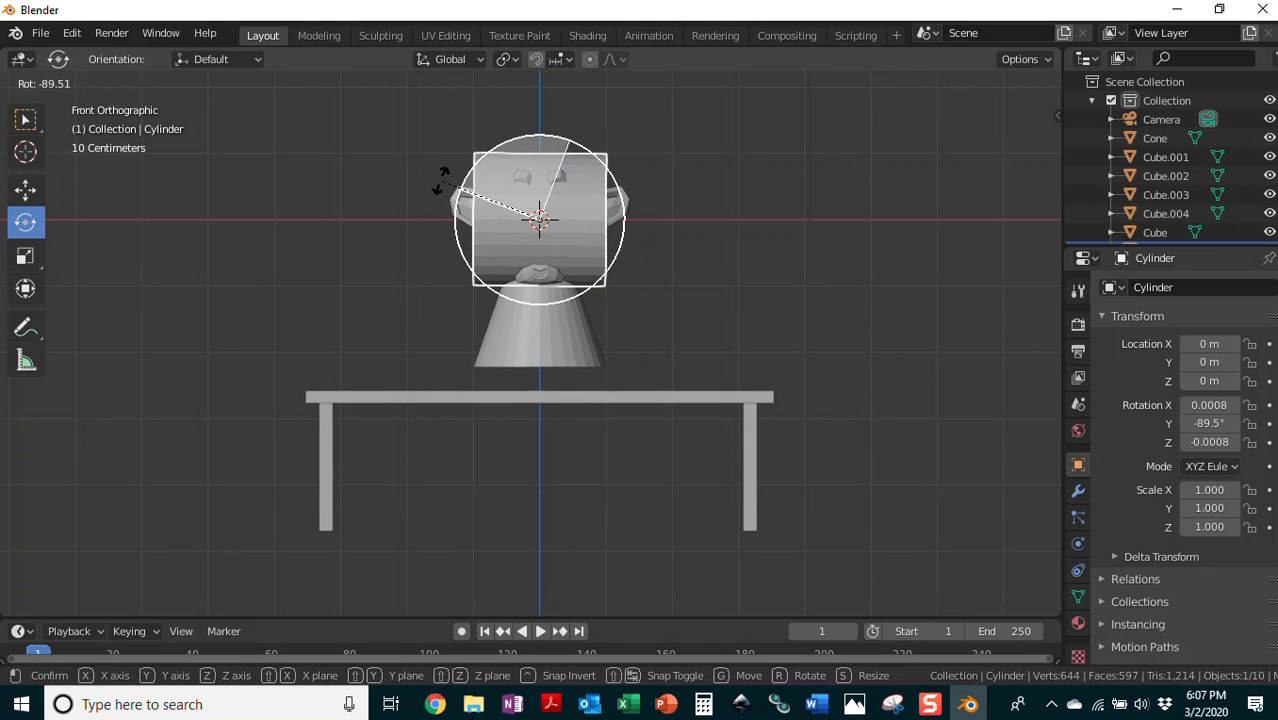
click(441, 180)
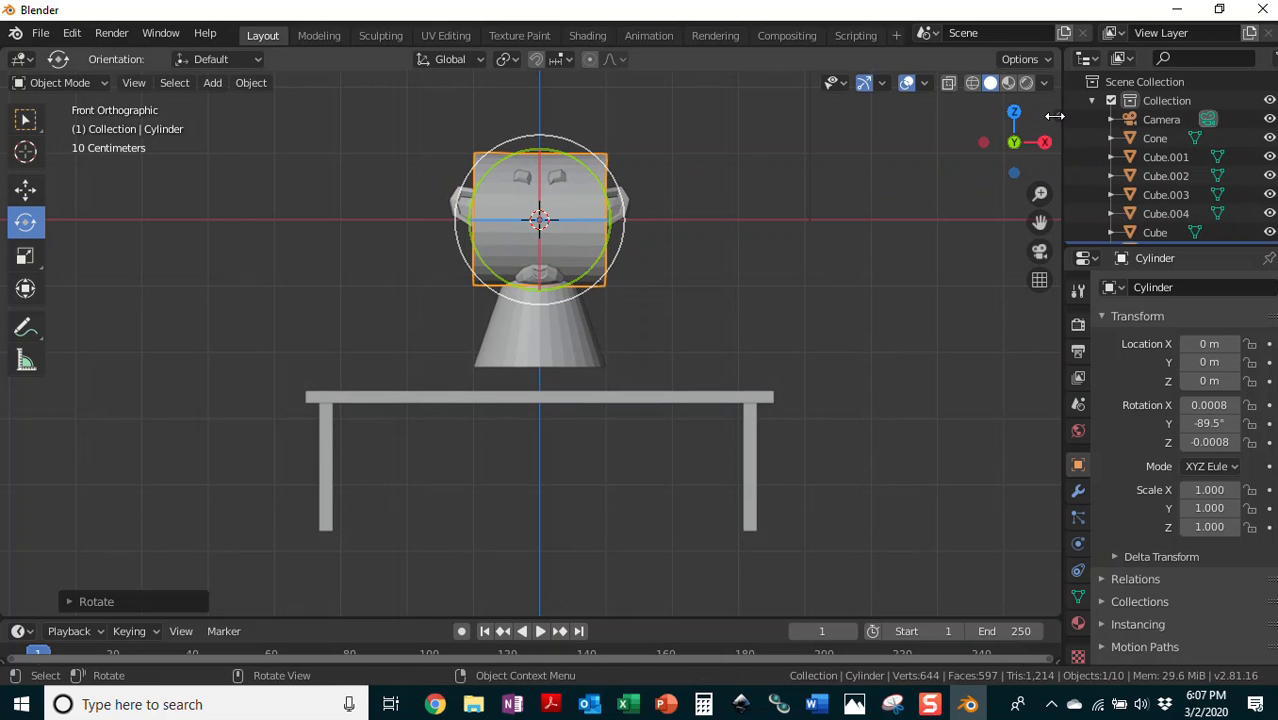
- Set the cylinder's exact rotation to 0° on X, 90° on Y and 0° on Z
drag(1057, 114, 860, 137)
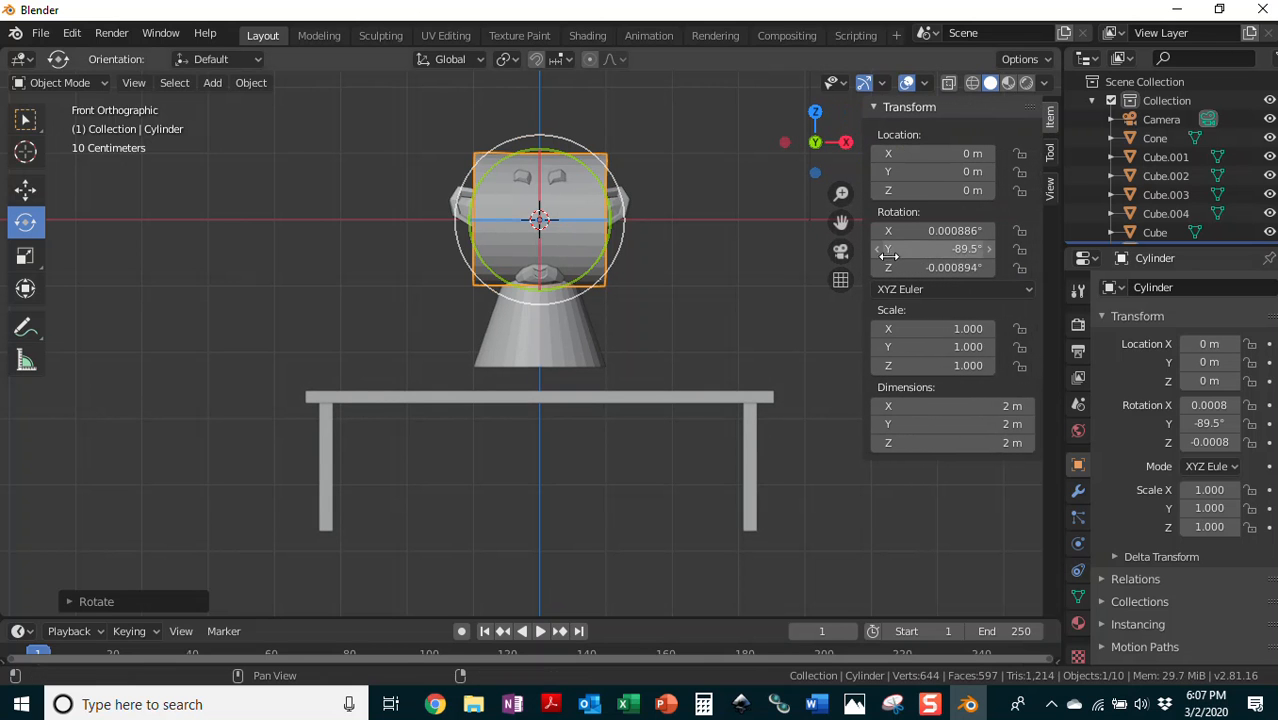
click(958, 249)
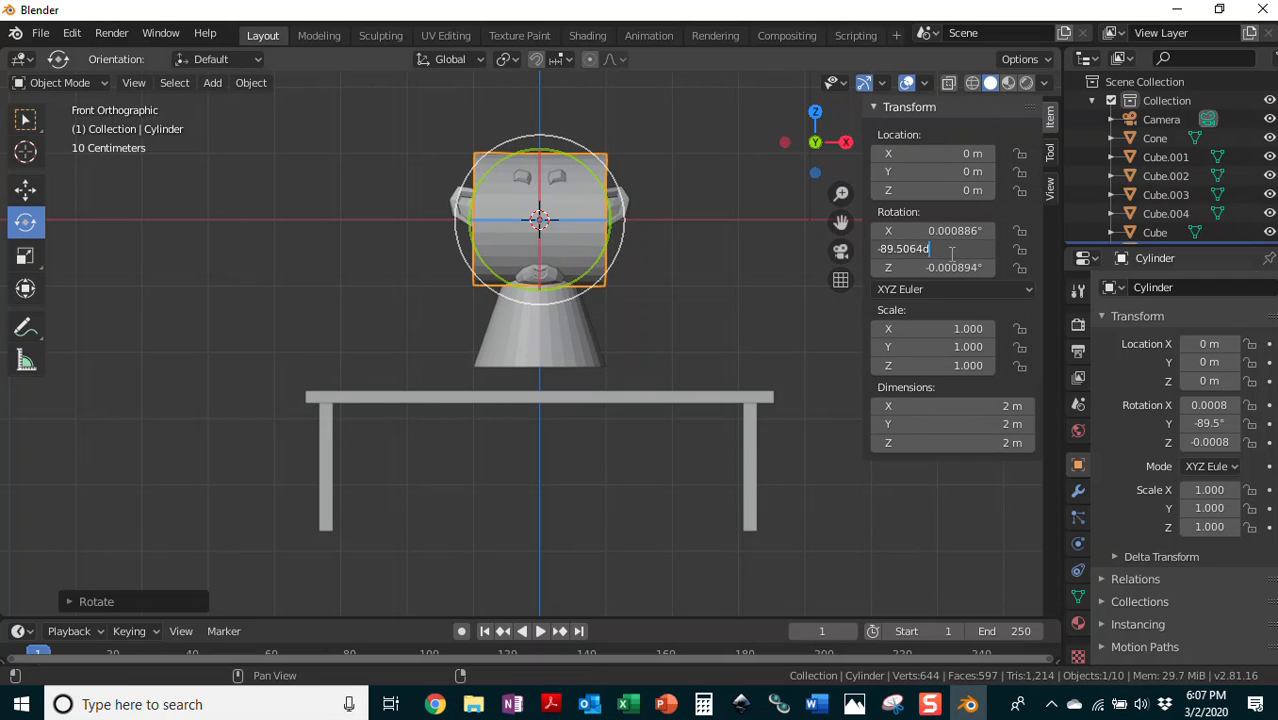
click(818, 259)
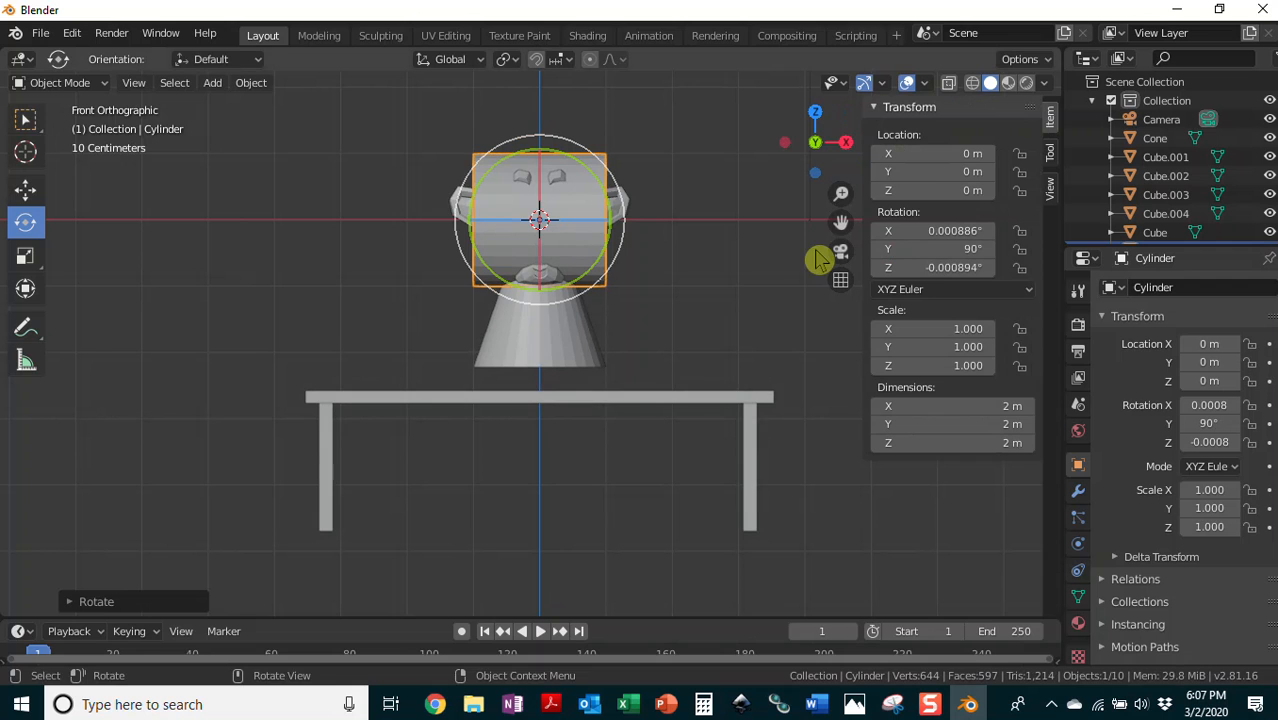
click(1003, 268)
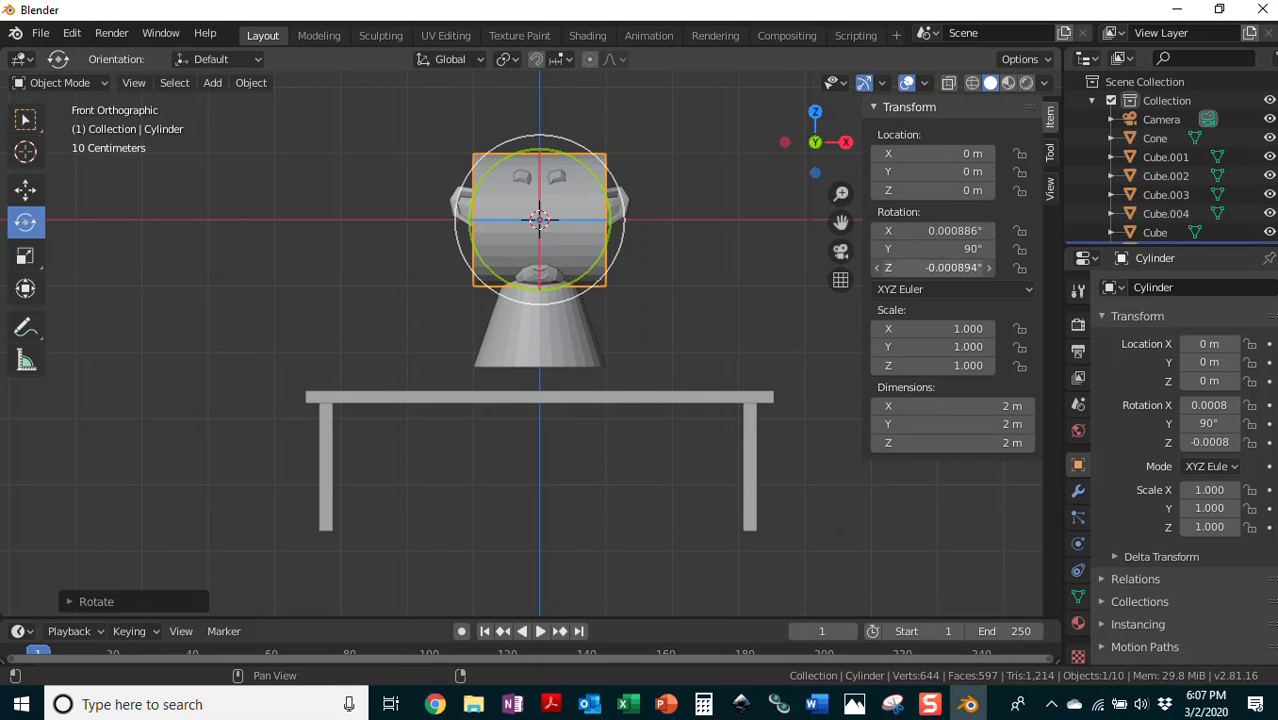
text(0)
click(976, 289)
click(961, 231)
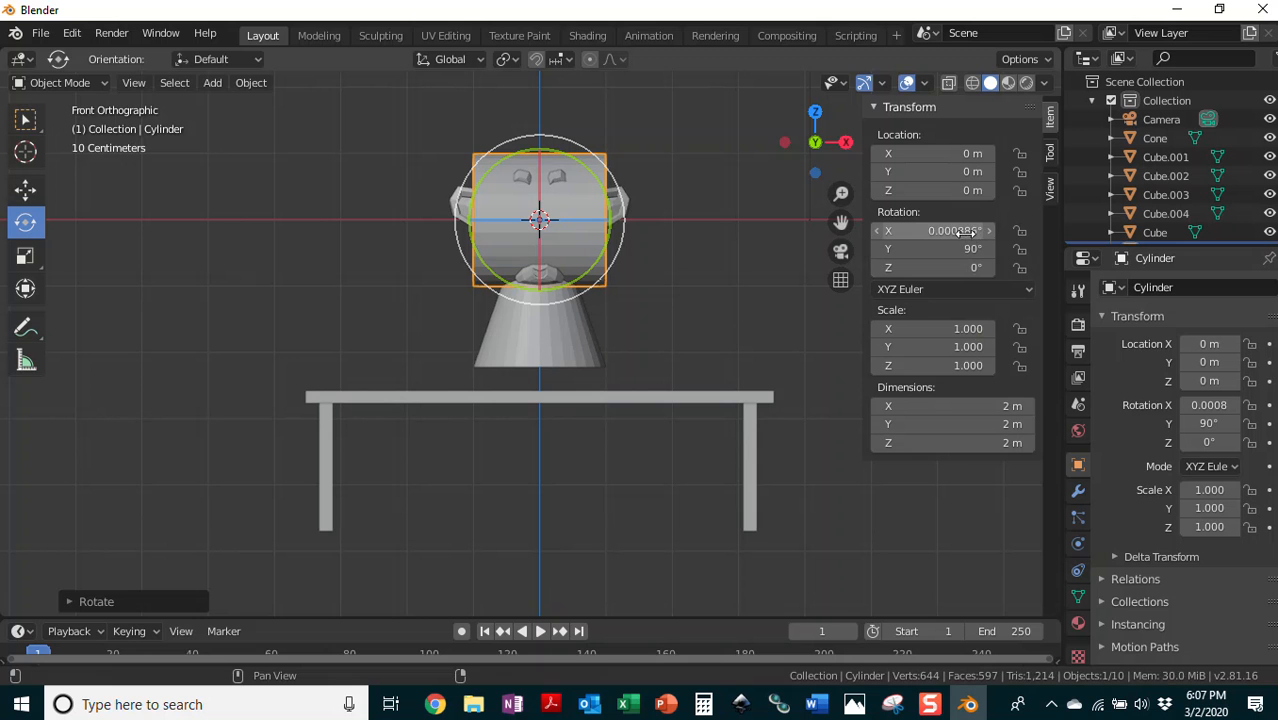
text(0)
click(997, 292)
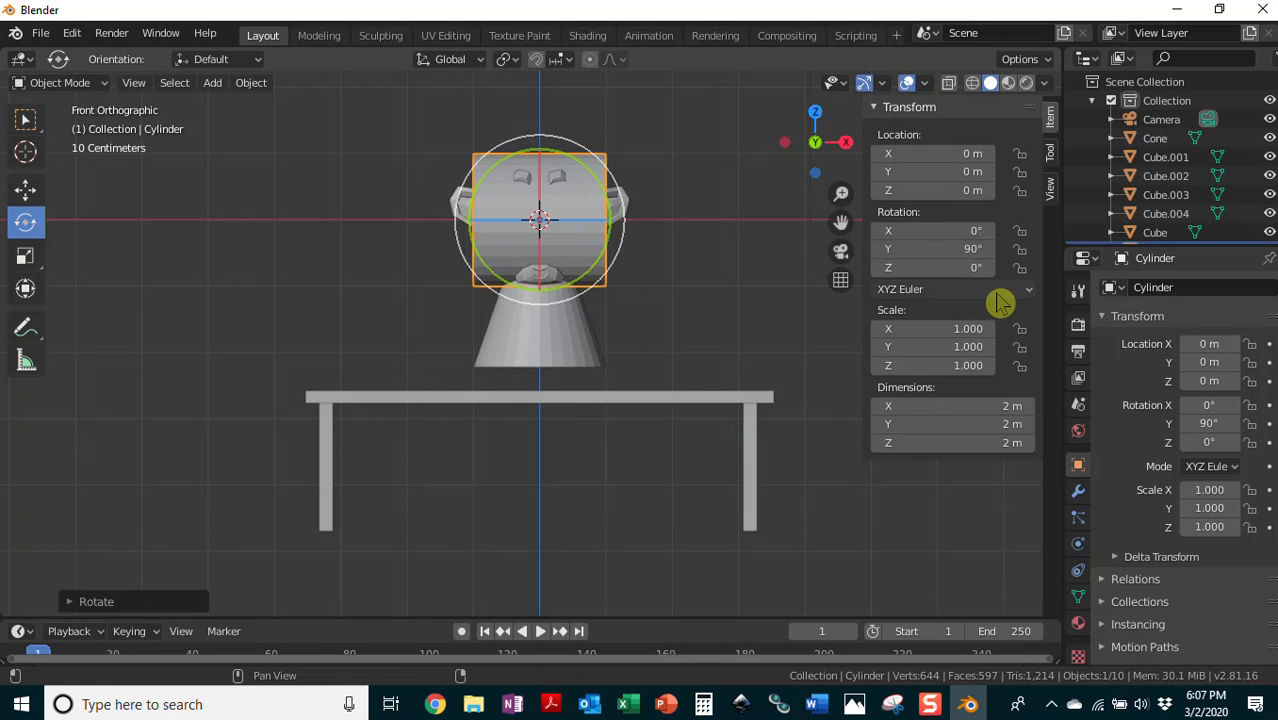
- Move the horizontal cylinder down along Z to about -1.01 m, below the monkey head
middle_drag(762, 268, 762, 305)
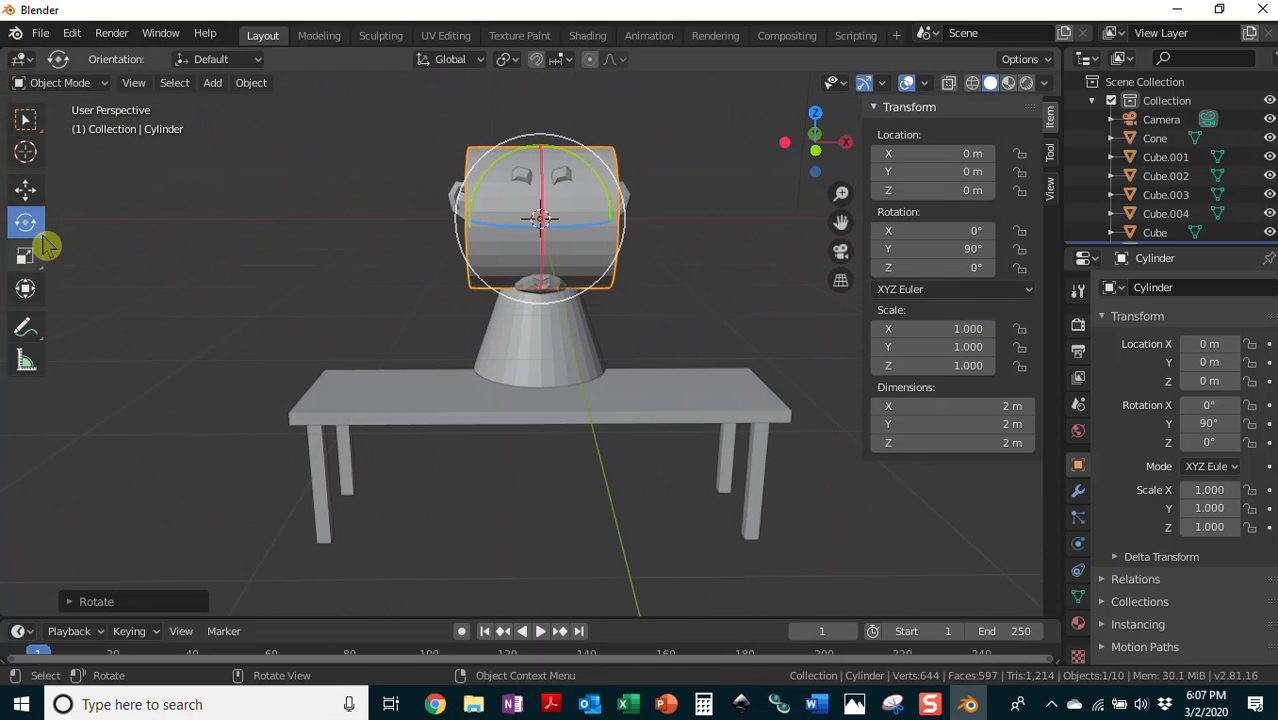
click(28, 196)
drag(543, 163, 553, 220)
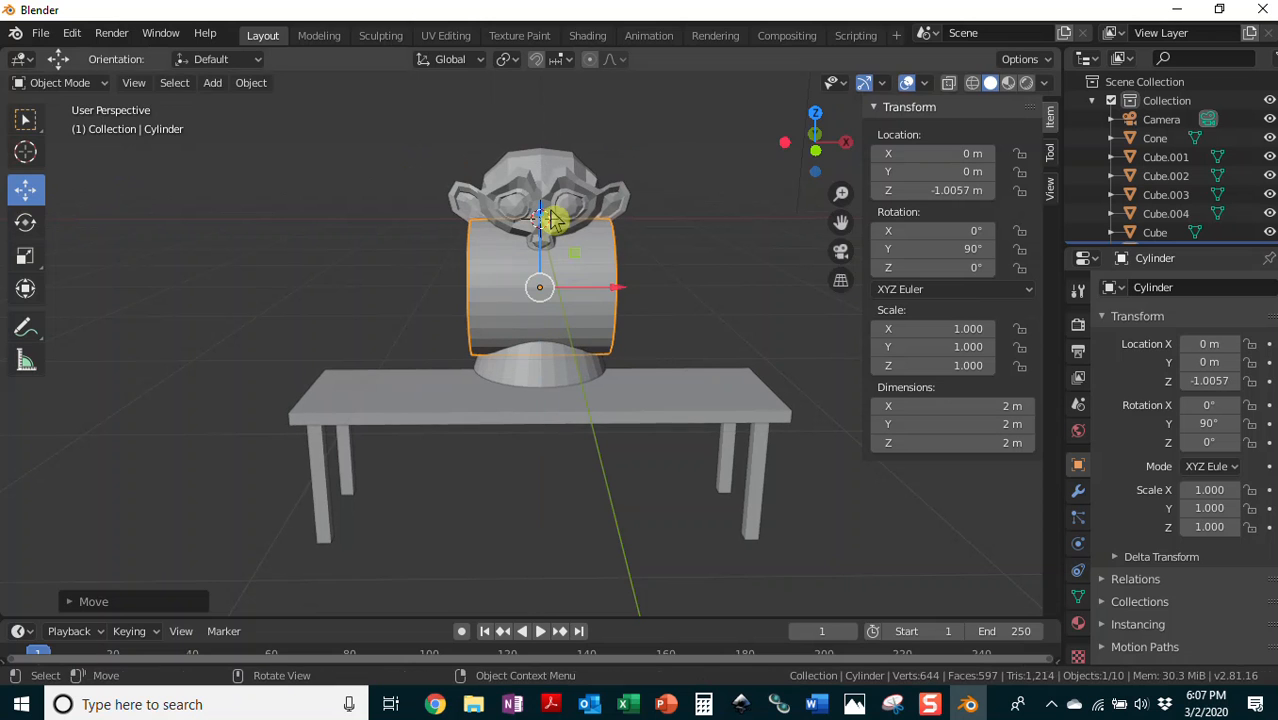
- Thin the cylinder to a scale of about 0.25 on X and 0.26 on Y
click(25, 255)
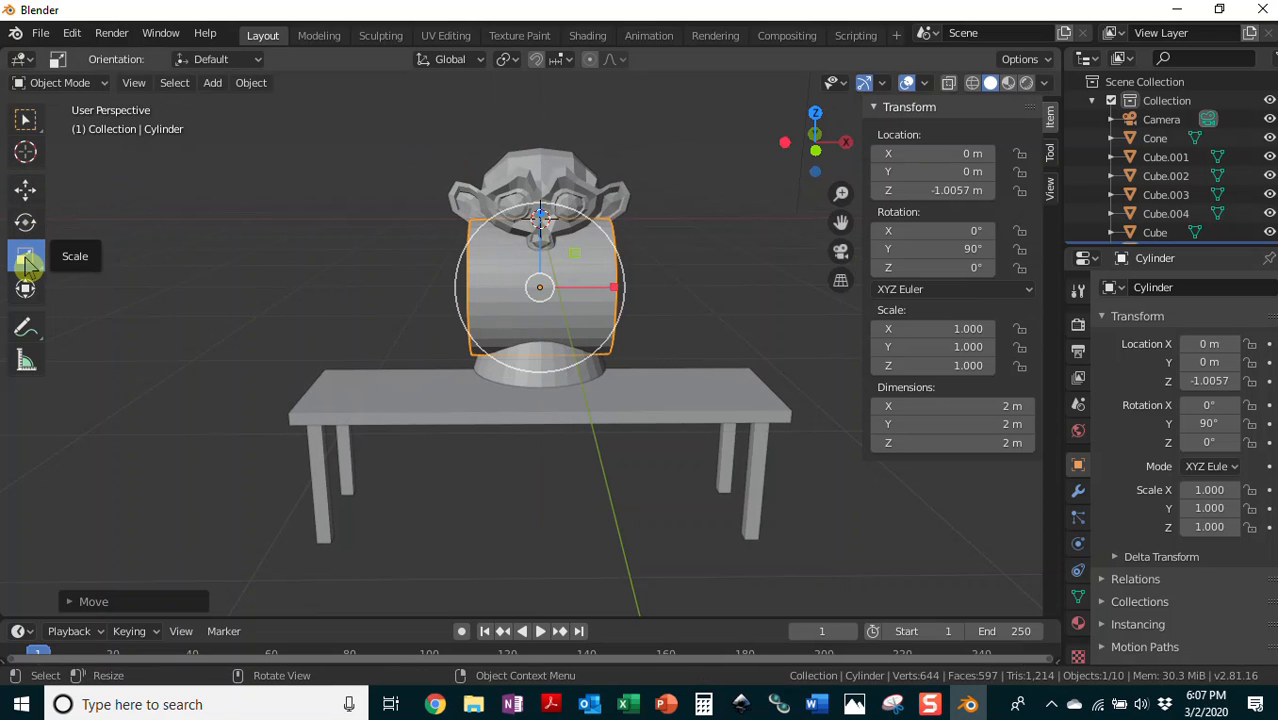
drag(541, 222, 628, 285)
middle_drag(628, 285, 482, 293)
drag(605, 285, 530, 286)
middle_drag(331, 476, 622, 300)
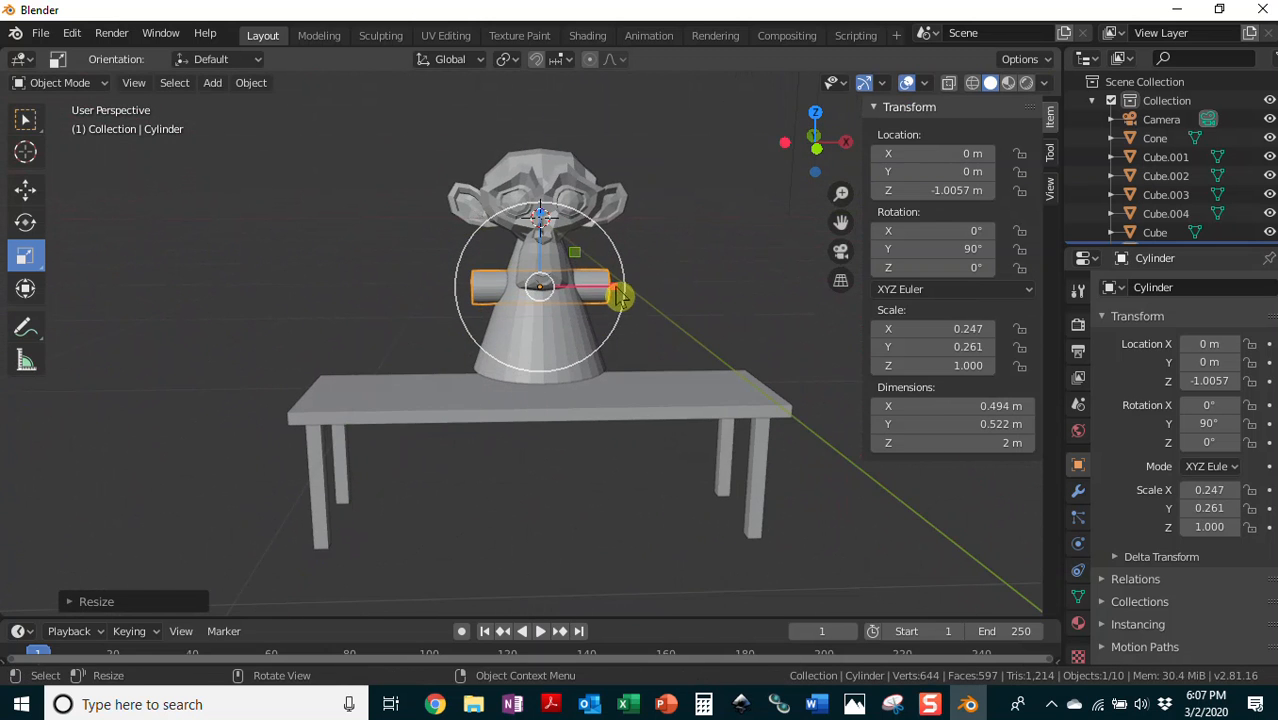
- Stretch the cylinder lengthwise to a Z scale of about 1.99 so it forms arms on both sides of the cone
drag(601, 294, 694, 301)
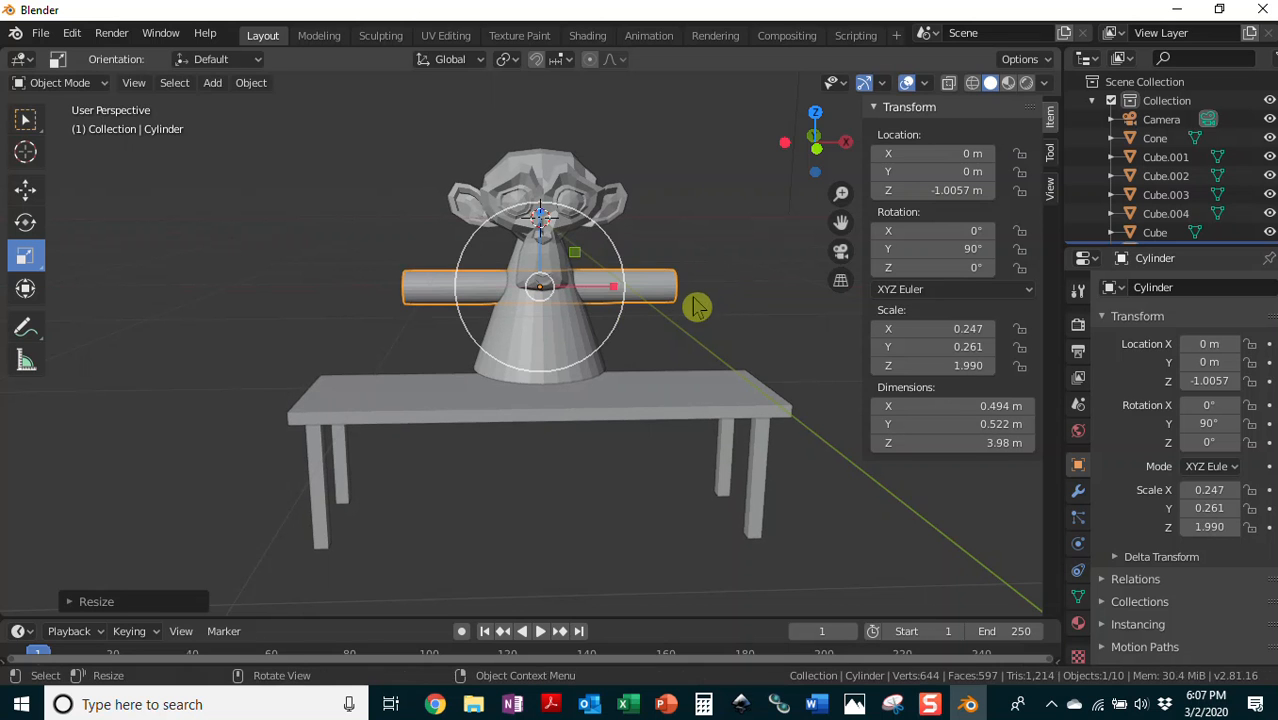
click(752, 338)
scroll(690, 352, down, 1)
scroll(670, 365, up, 1)
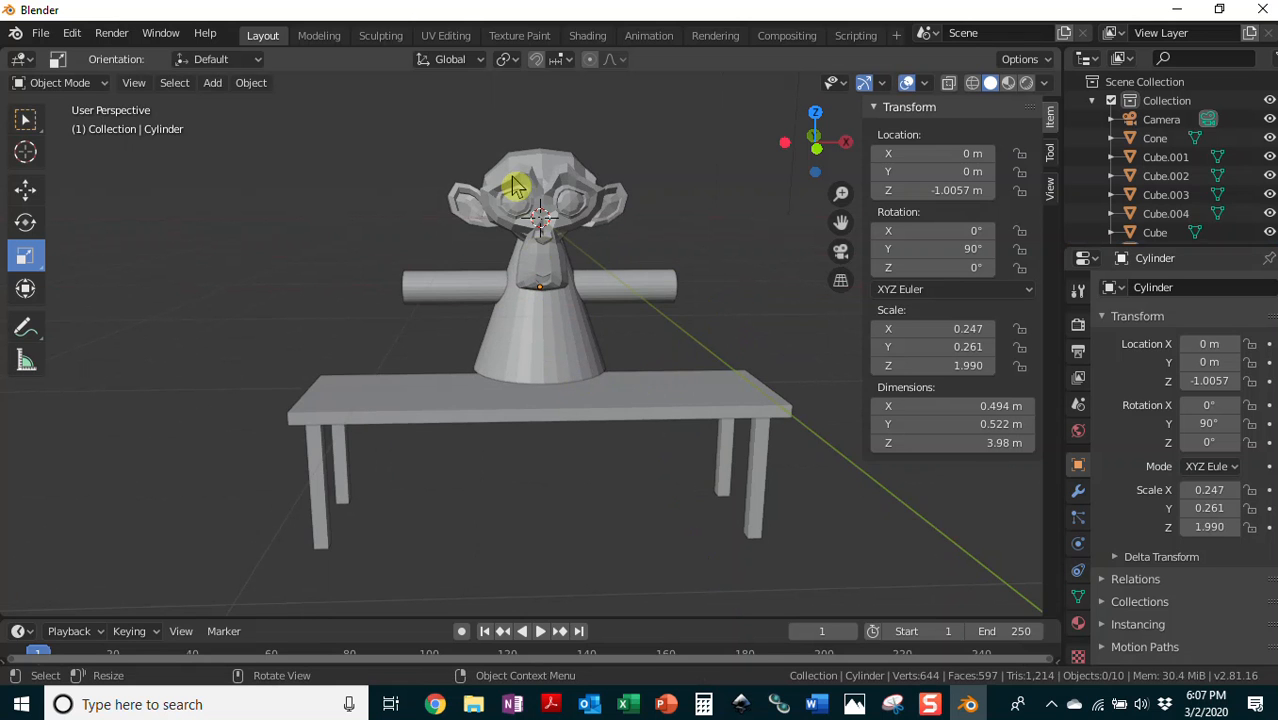
- Select the monkey head, cone and arm cylinder together and lower them onto the table, with the cylinder at about -1.38 m on Z
click(541, 190)
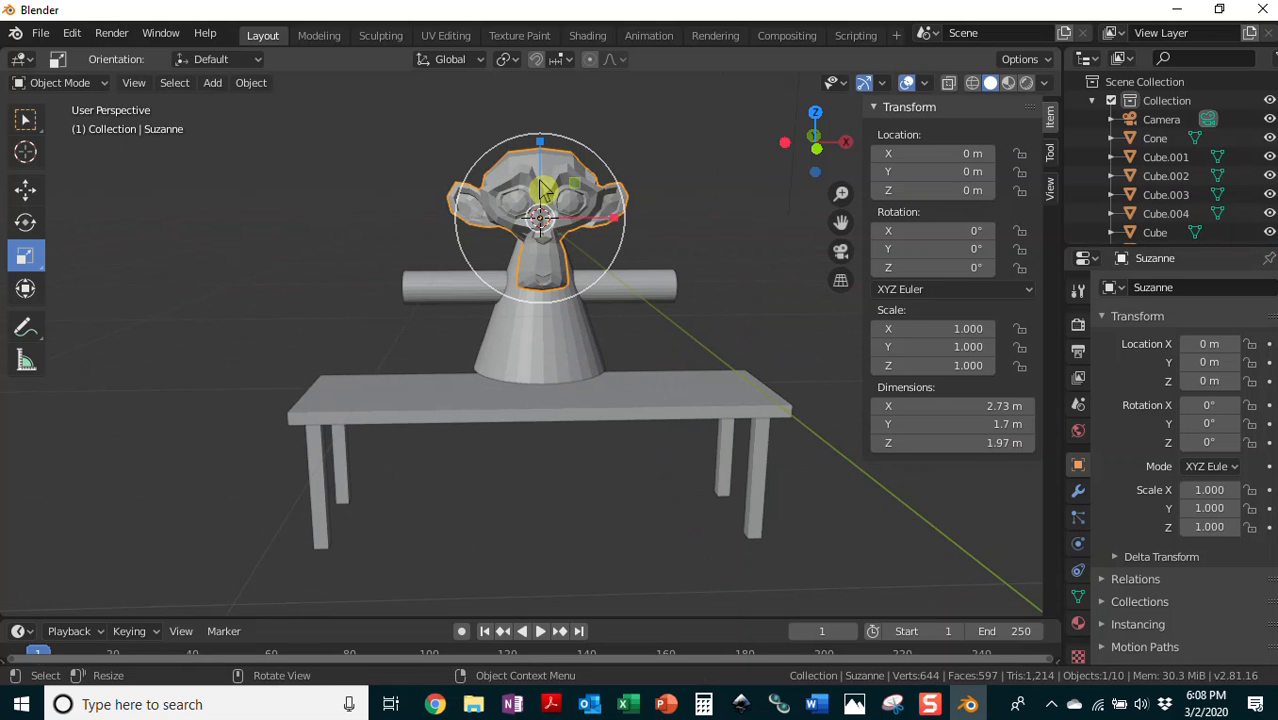
shift+click(533, 348)
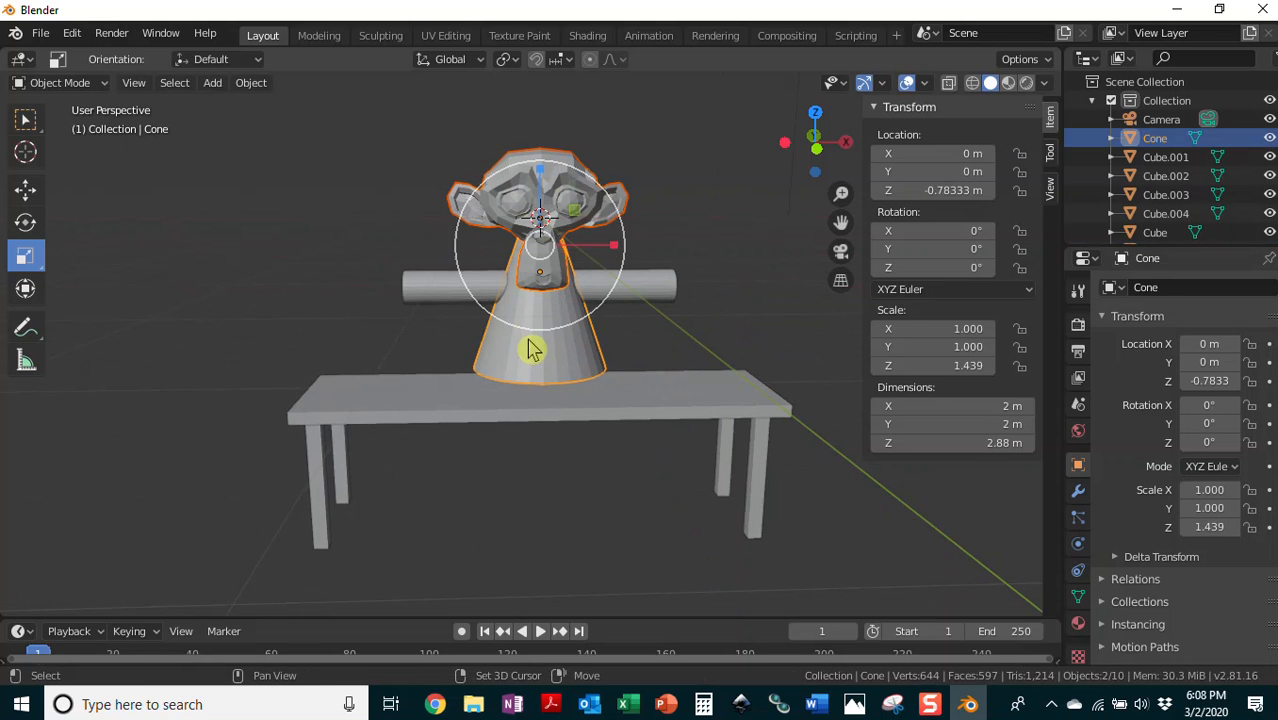
shift+click(440, 295)
scroll(750, 277, down, 2)
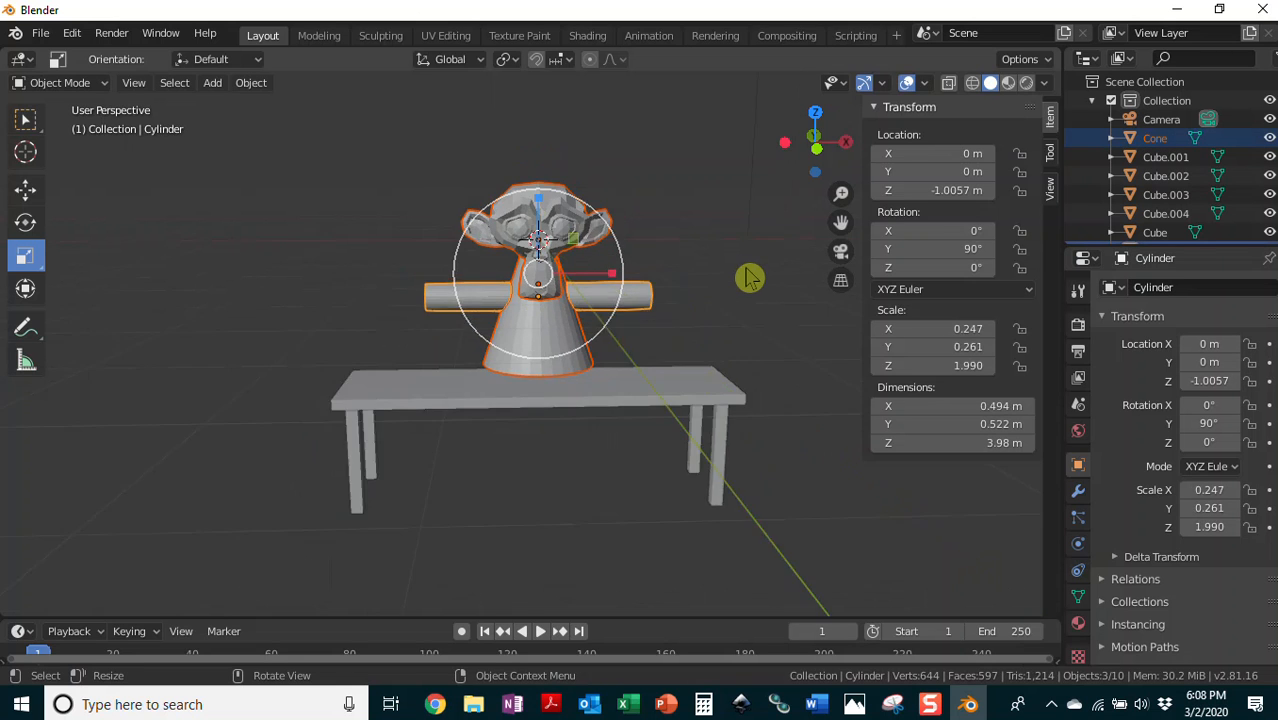
scroll(738, 277, up, 2)
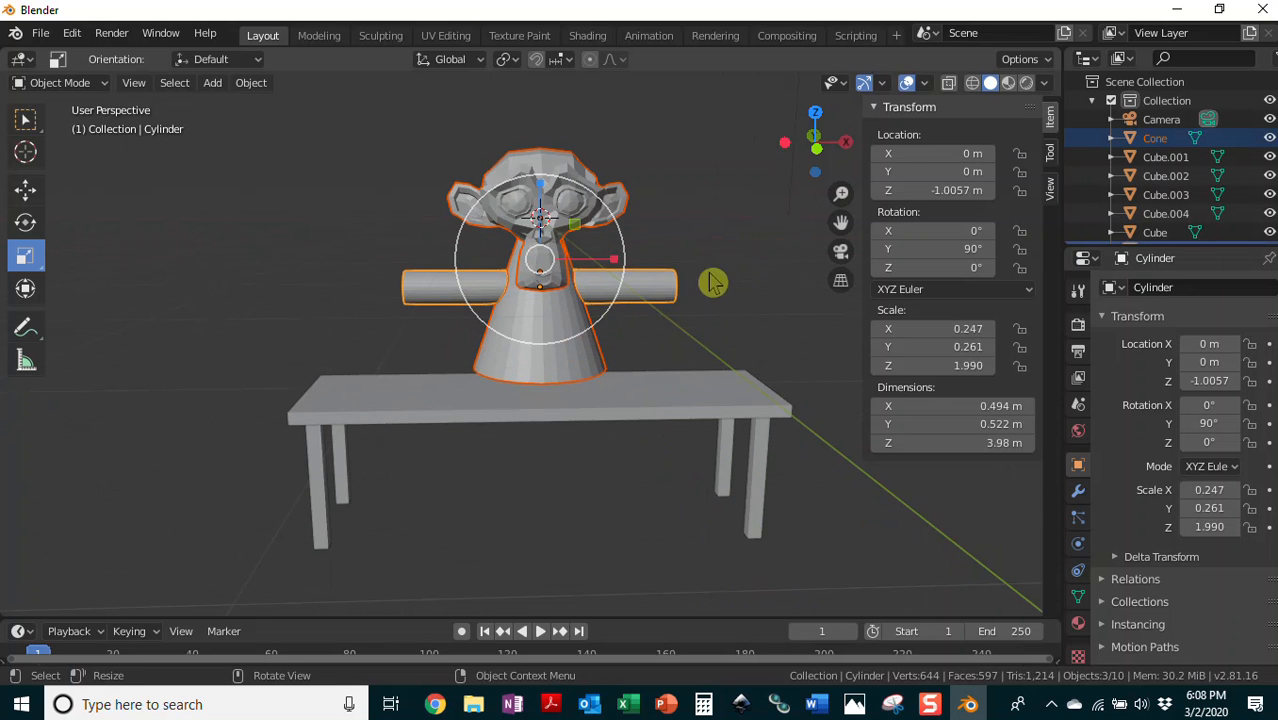
click(25, 189)
drag(538, 192, 540, 205)
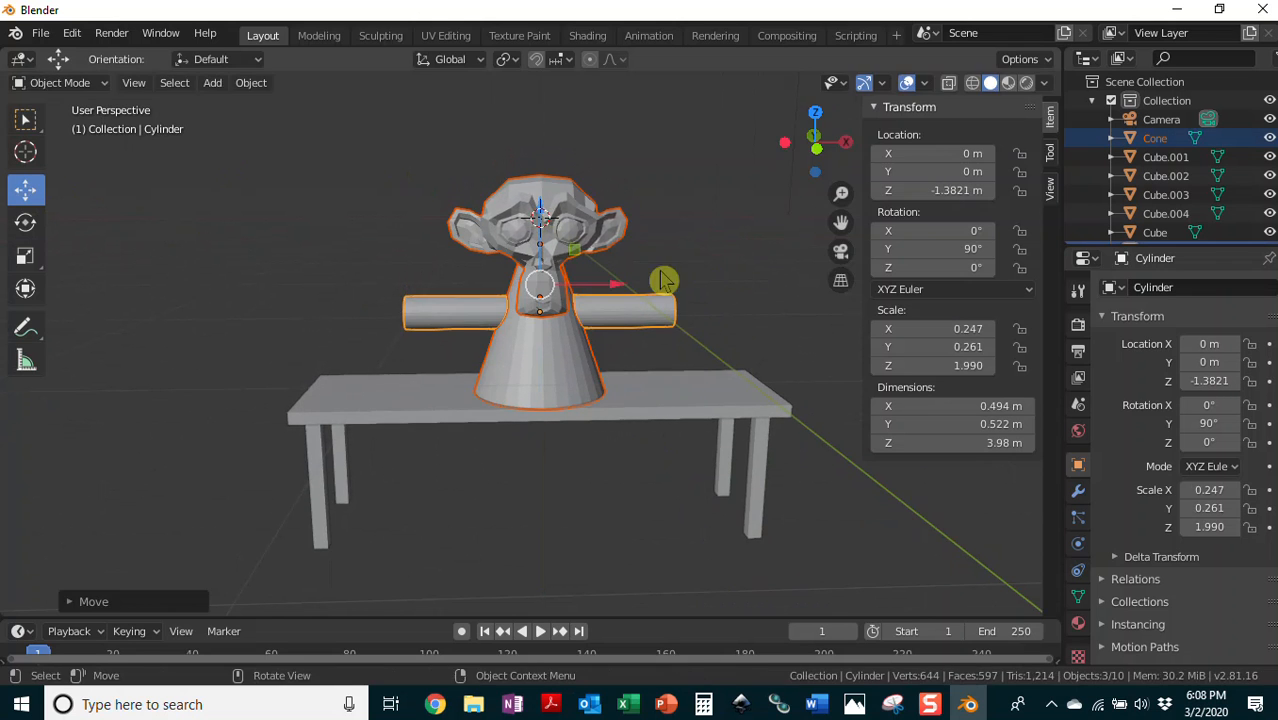
click(752, 298)
- Capture the monkey figure and table with a new Snipping Tool snip and copy the image
mouse_move(756, 297)
middle_down()
mouse_move(571, 285)
mouse_move(620, 250)
mouse_move(742, 283)
mouse_move(770, 323)
mouse_move(739, 297)
mouse_move(571, 348)
mouse_move(471, 294)
mouse_move(408, 320)
mouse_move(362, 240)
mouse_move(670, 288)
mouse_move(756, 285)
mouse_move(730, 288)
mouse_move(742, 287)
middle_up()
scroll(759, 453, down, 1)
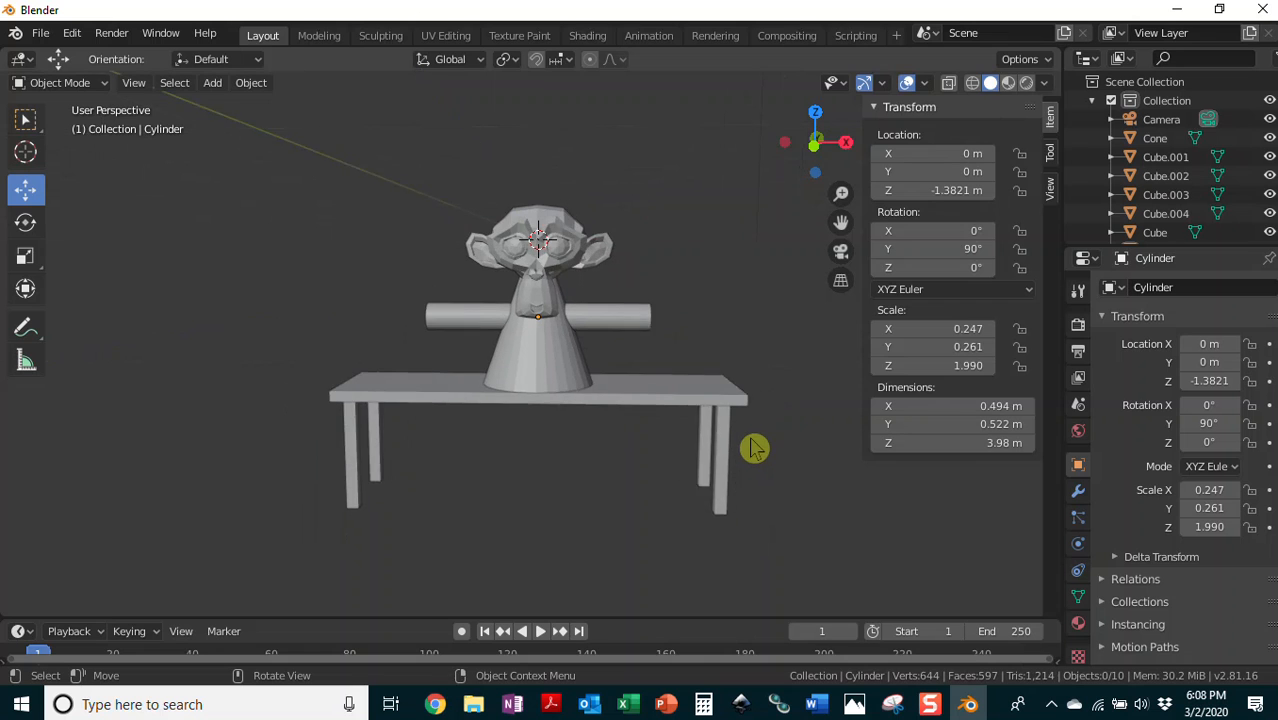
scroll(751, 450, down, 2)
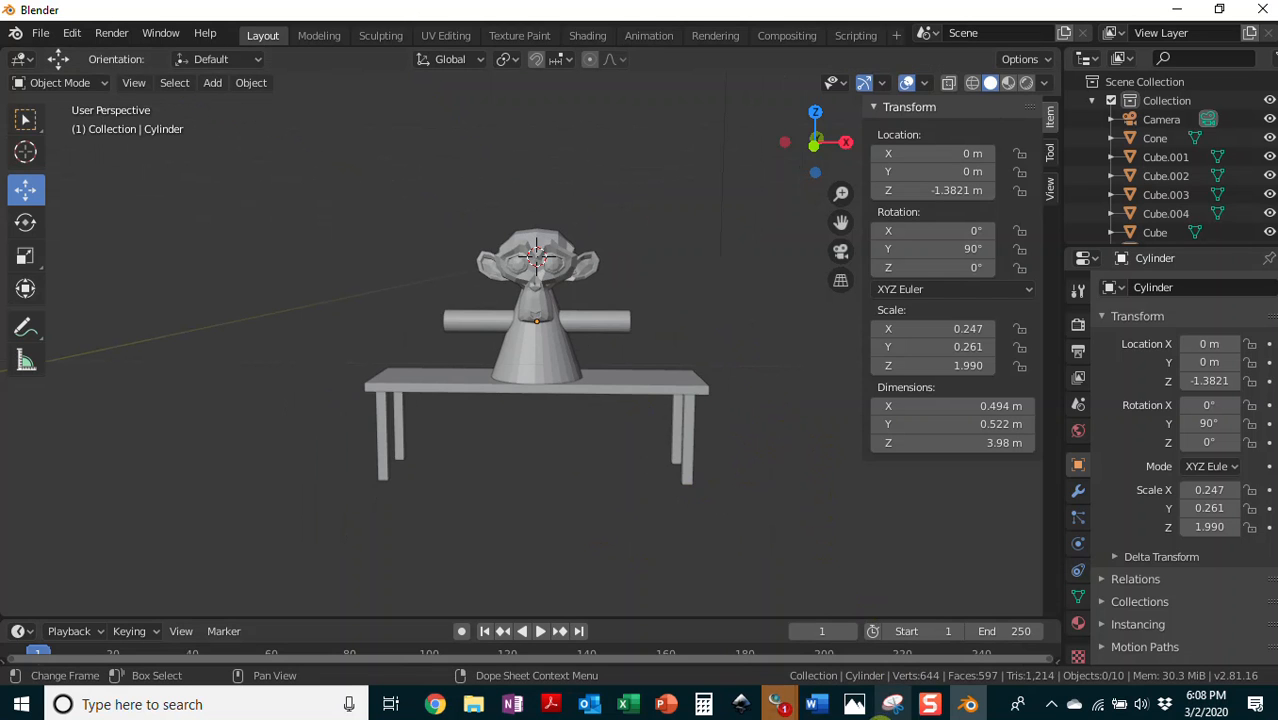
click(895, 706)
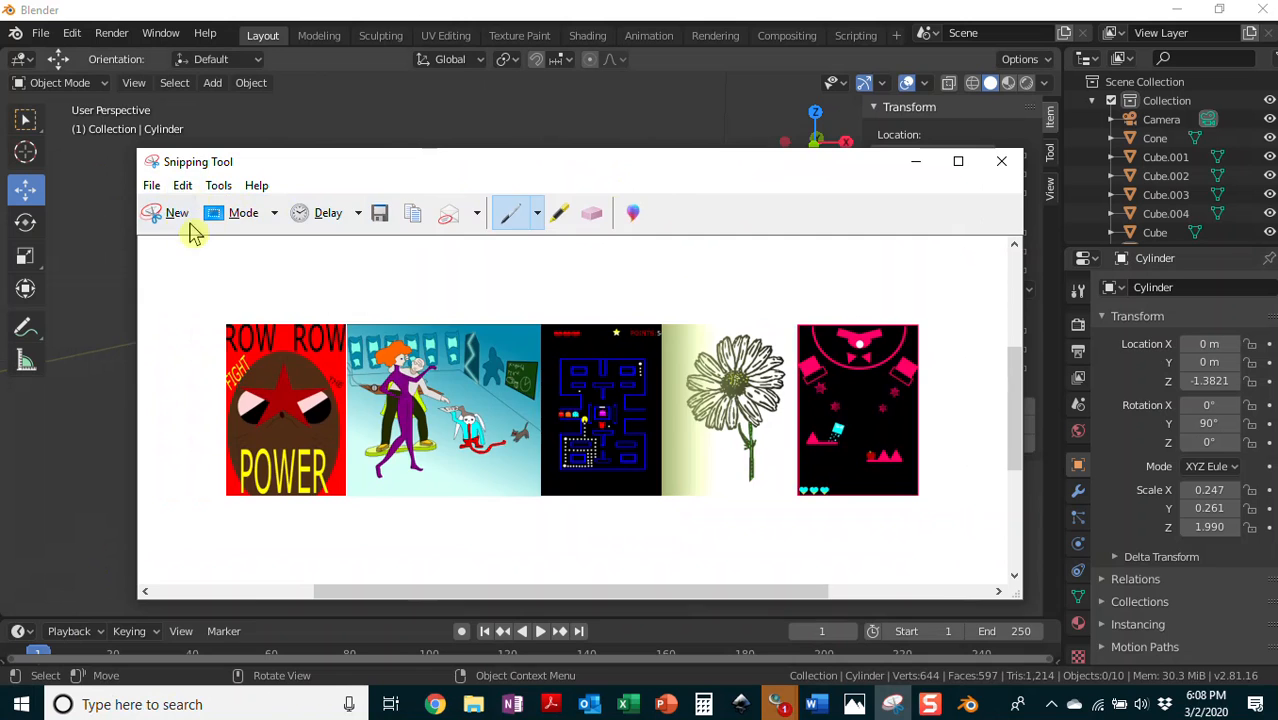
click(176, 213)
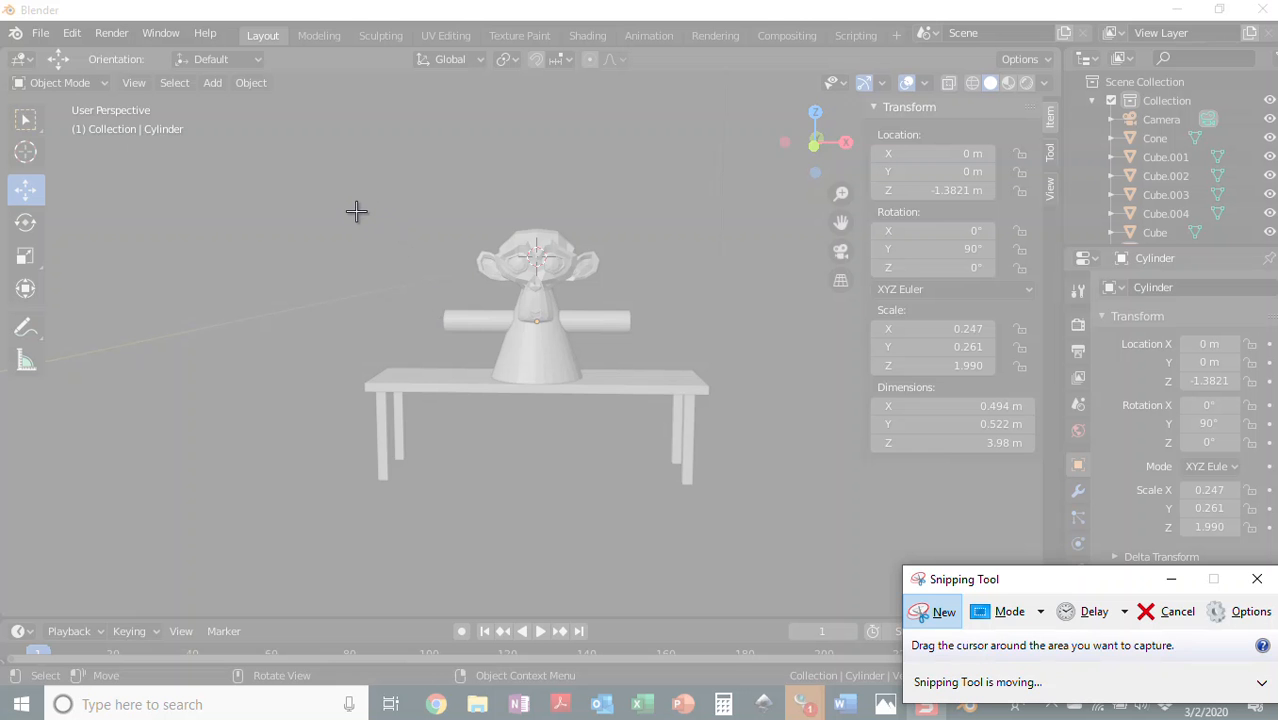
drag(356, 211, 725, 510)
right_click(599, 346)
click(636, 380)
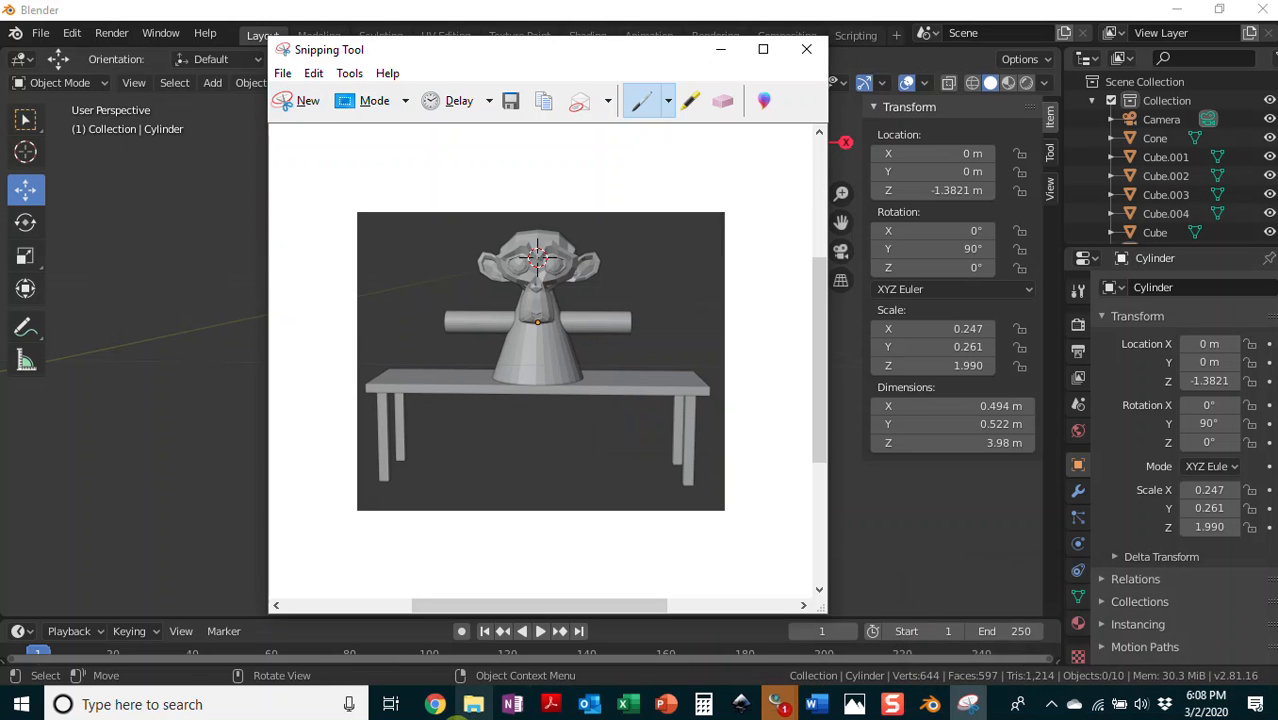
- Switch to Chrome and open slide 26, with the two ice cream models, in the Week 1 Assignment presentation
mouse_move(434, 704)
click(713, 643)
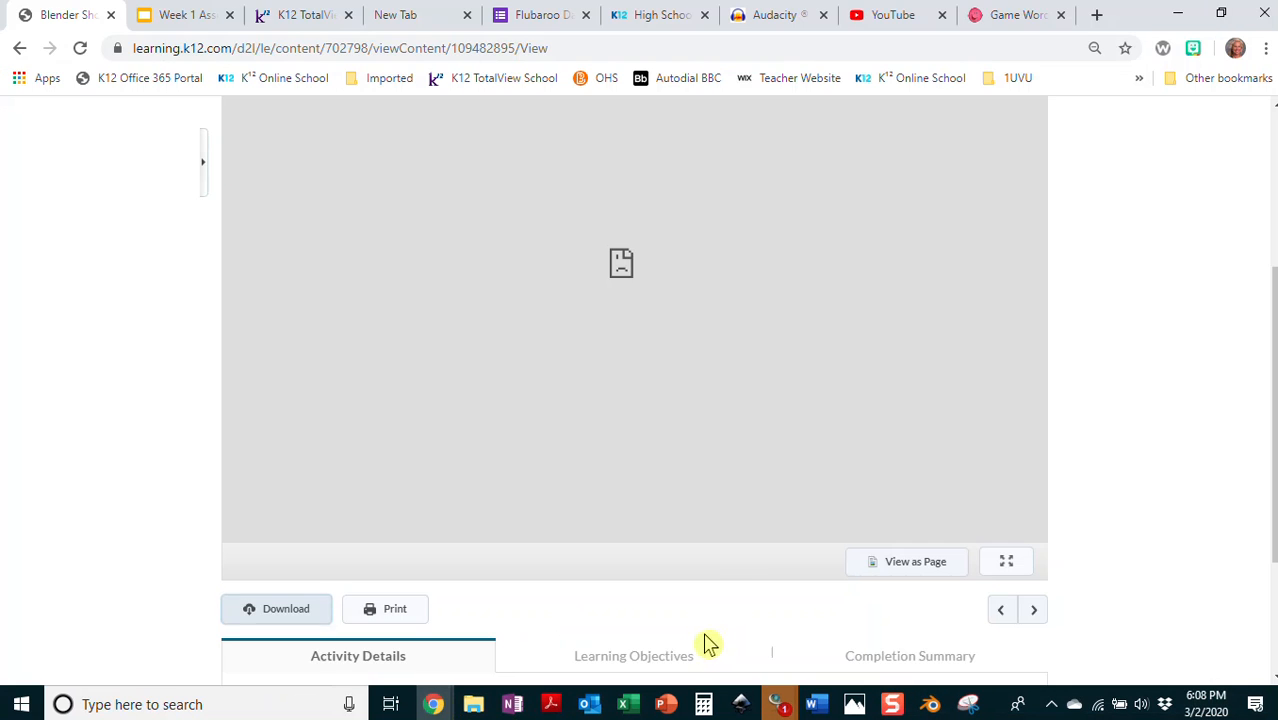
click(170, 16)
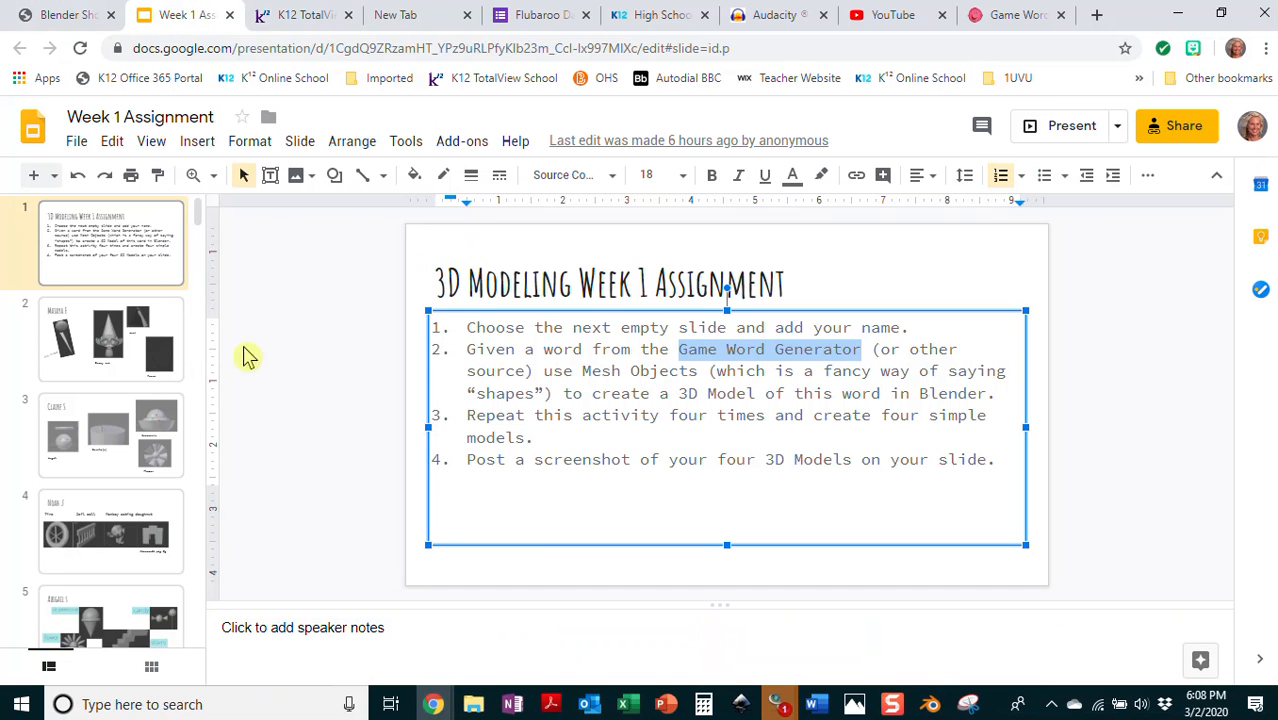
scroll(195, 330, down, 2)
drag(204, 218, 228, 375)
click(140, 511)
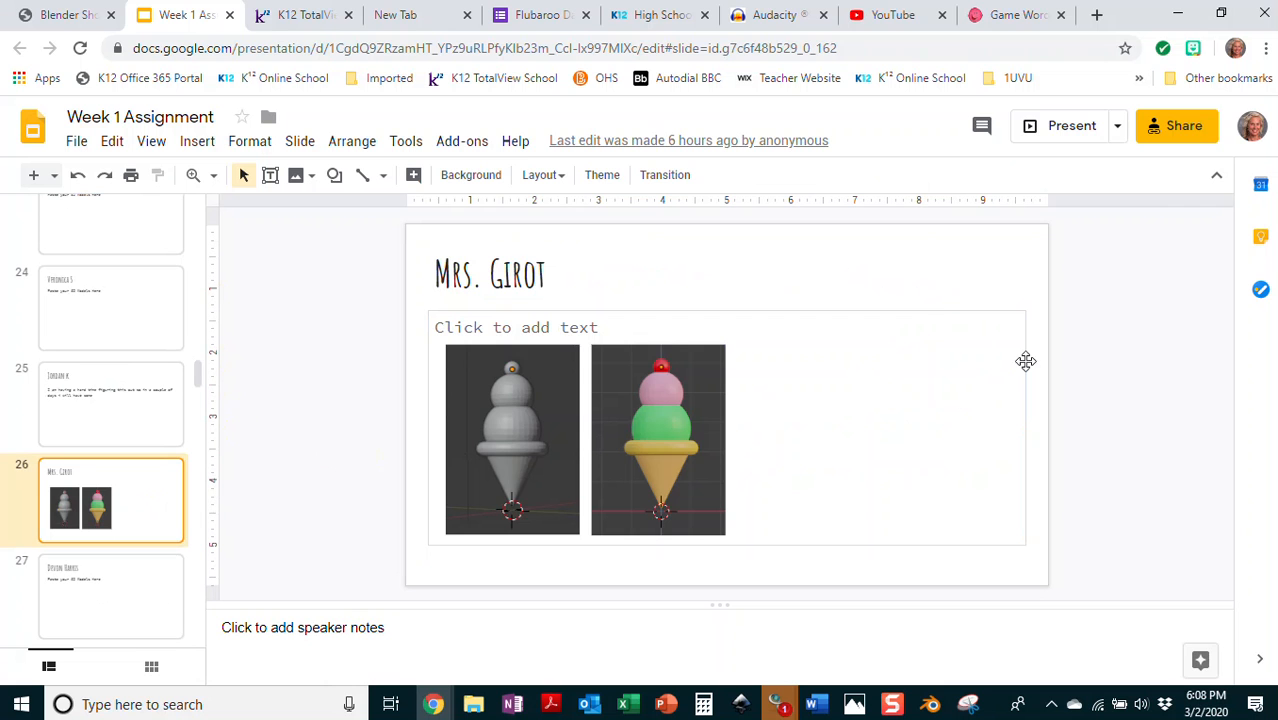
right_click(872, 418)
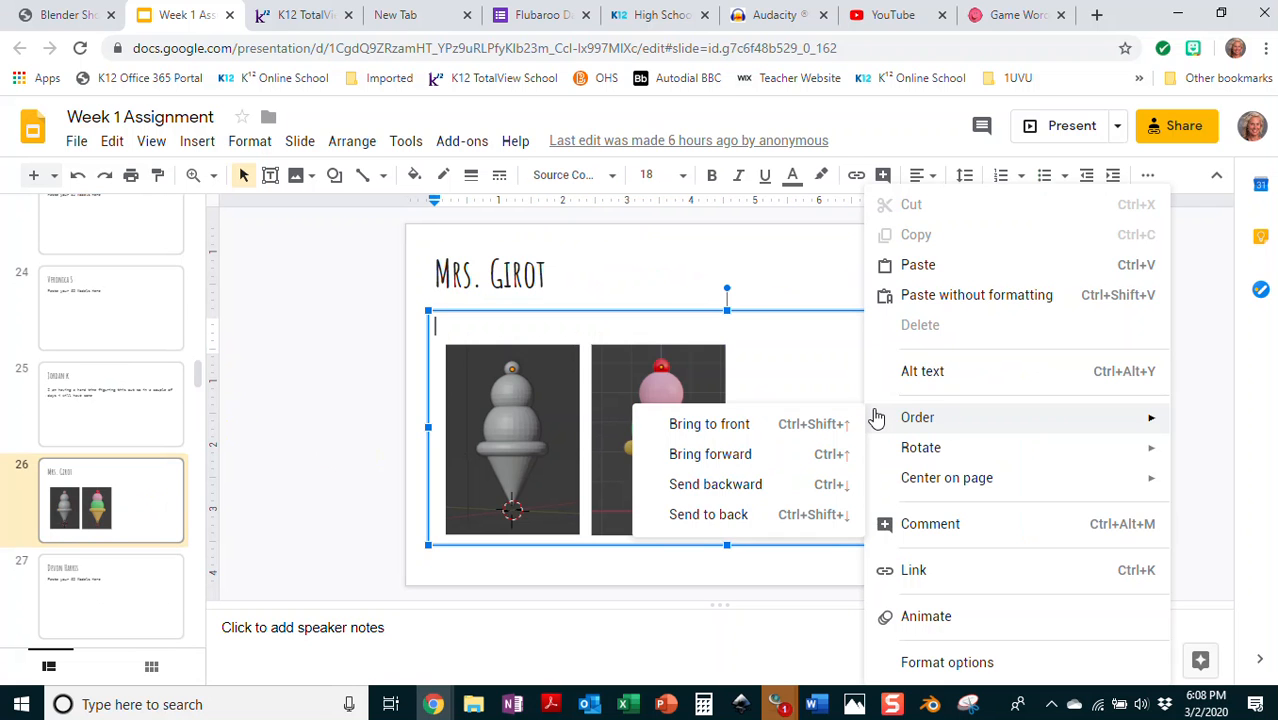
click(917, 266)
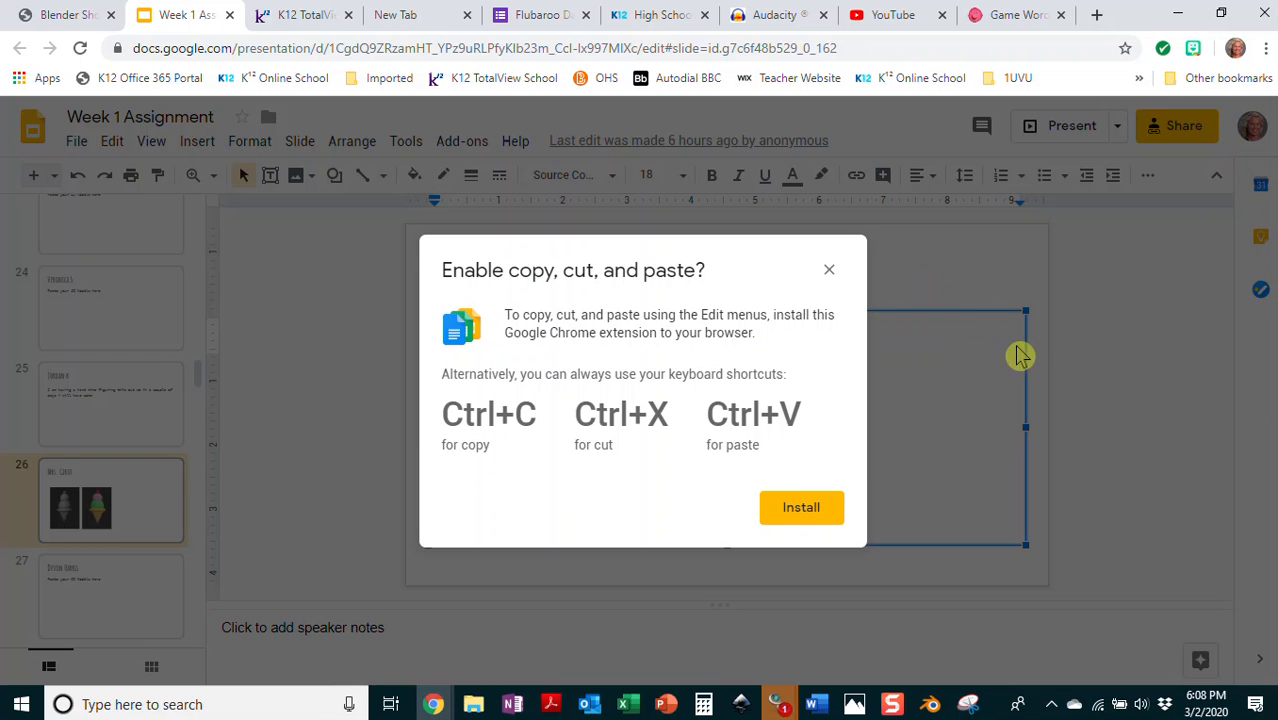
click(833, 271)
- Paste the monkey figure screenshot onto the slide, move it to the upper right corner and shrink it
click(1040, 360)
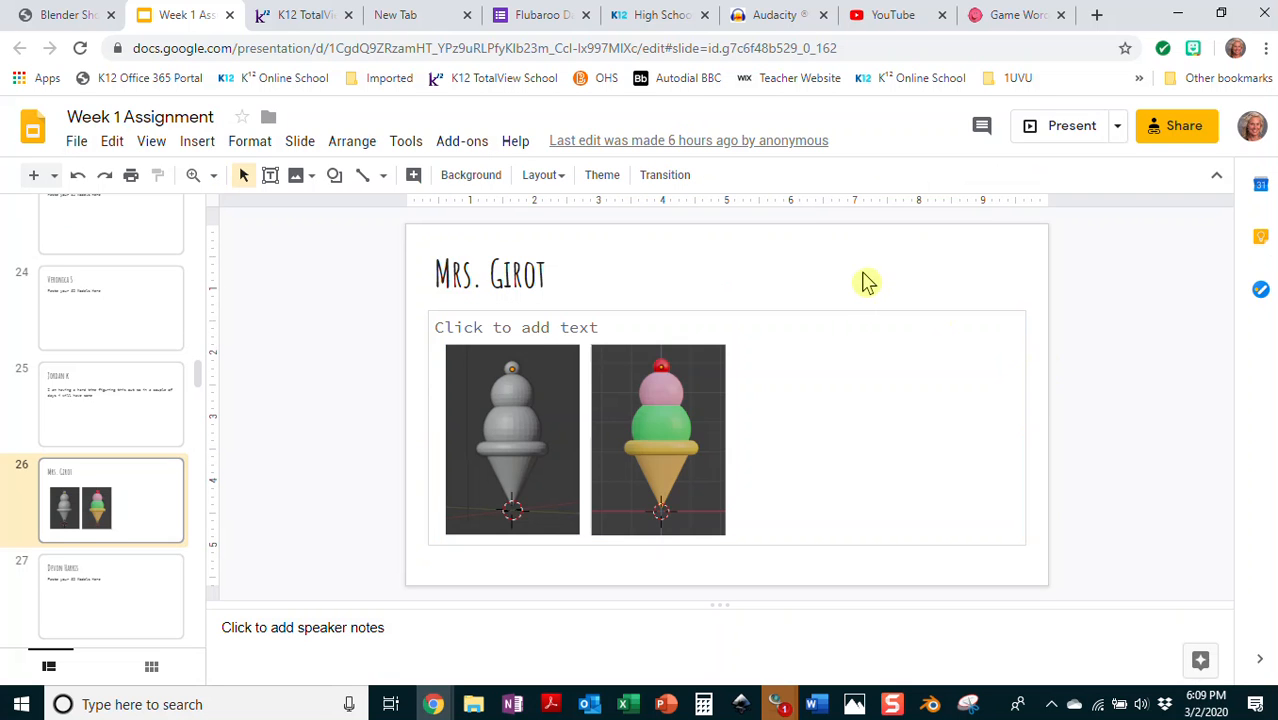
key(ctrl+v)
drag(735, 400, 897, 341)
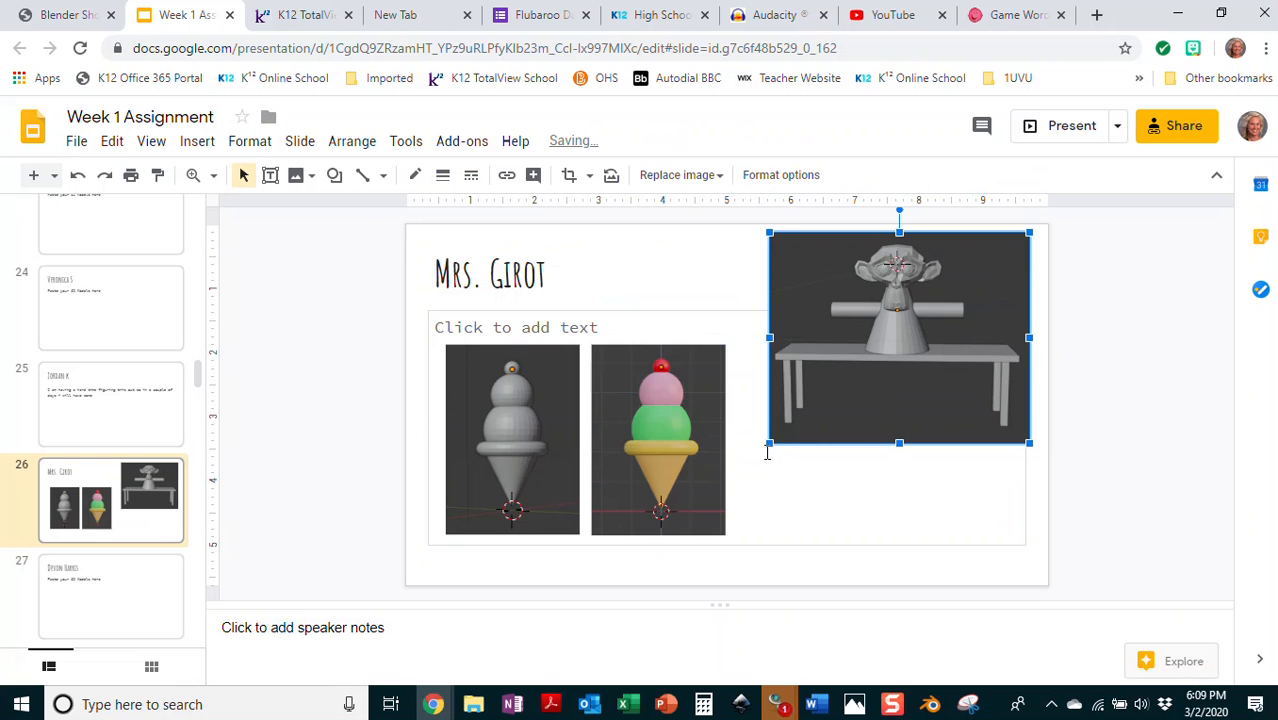
drag(767, 447, 806, 409)
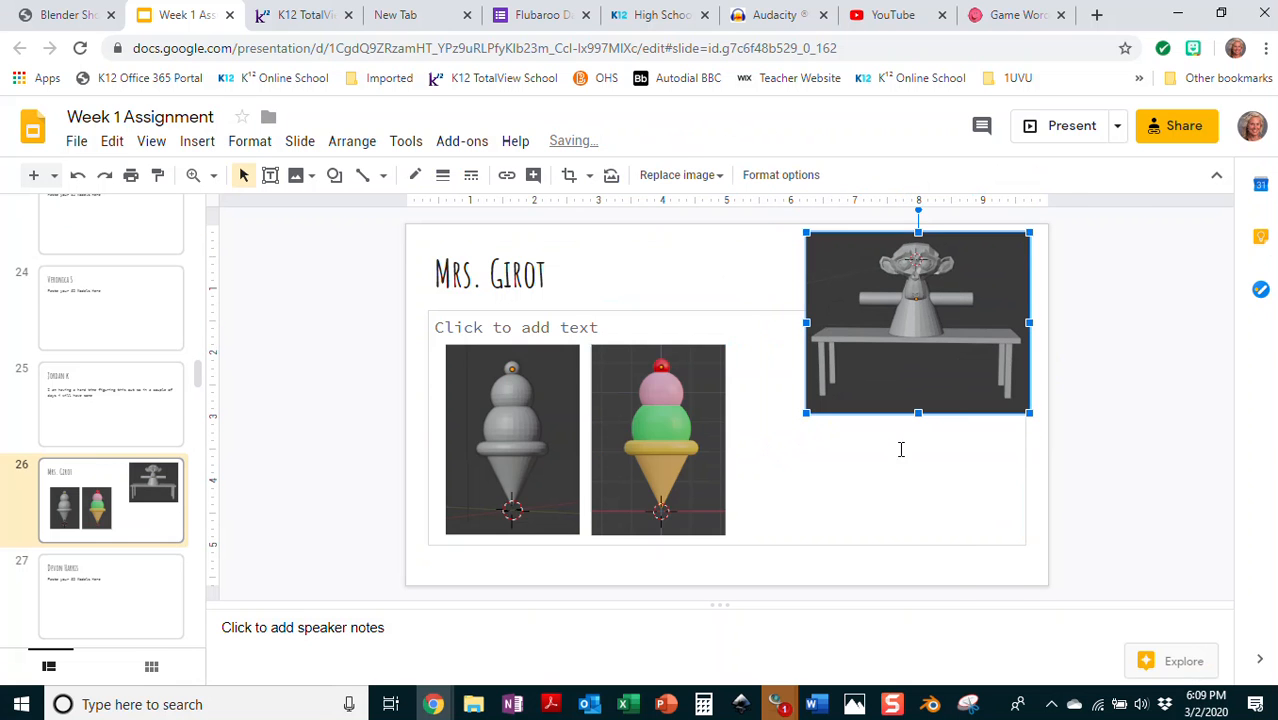
- Switch to the Game Word Generator page and generate several new random words as modelling ideas
click(1018, 14)
click(414, 146)
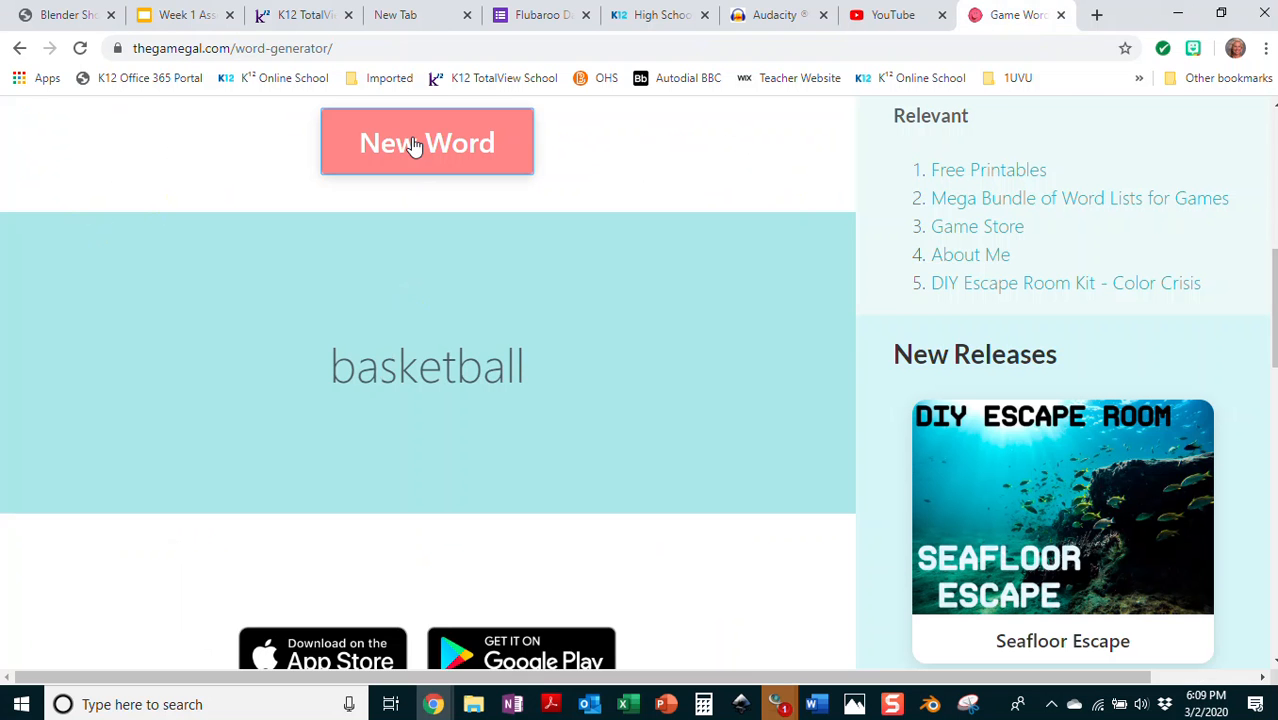
click(413, 146)
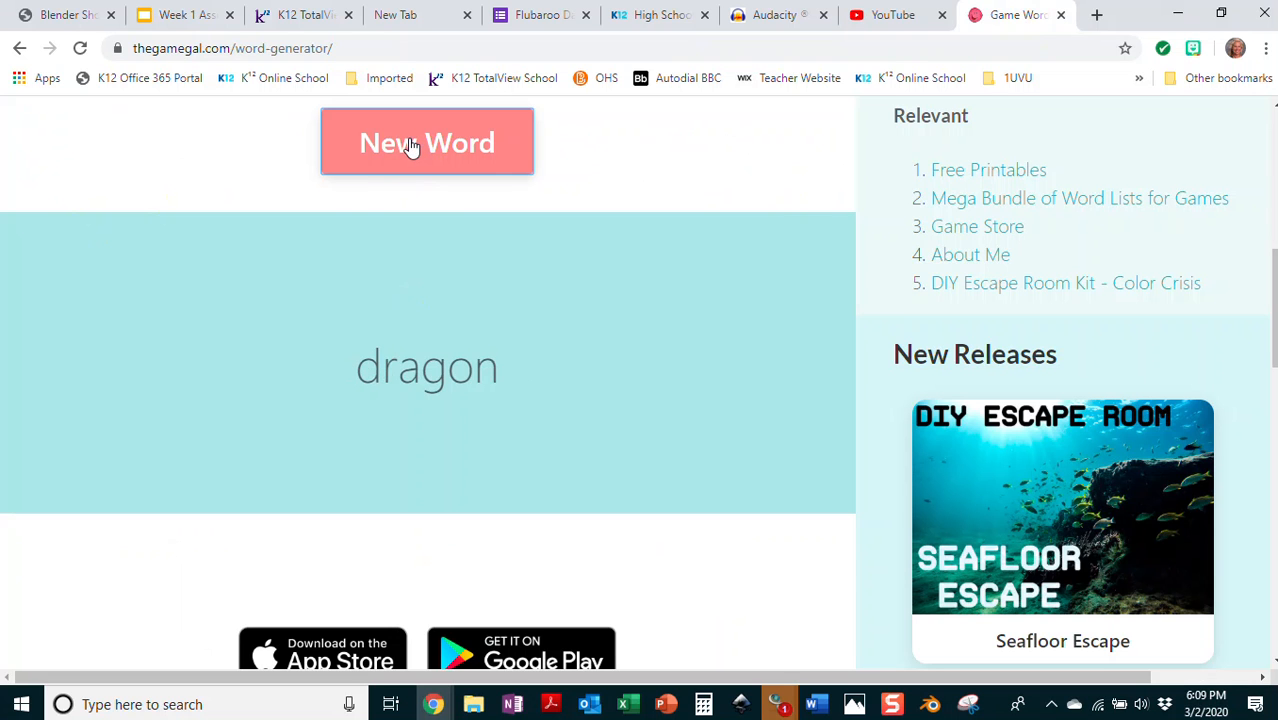
click(410, 146)
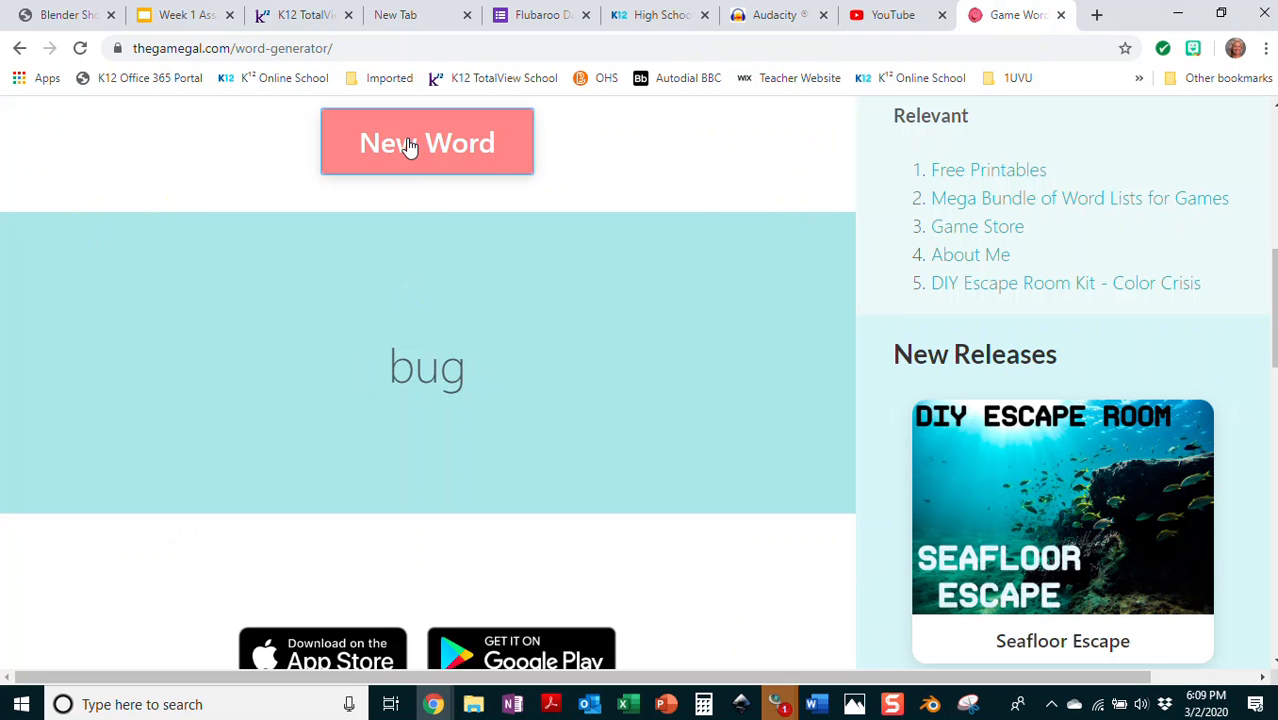
- Minimize Chrome and the Snipping Tool to return to the monkey scene in Blender
click(1177, 14)
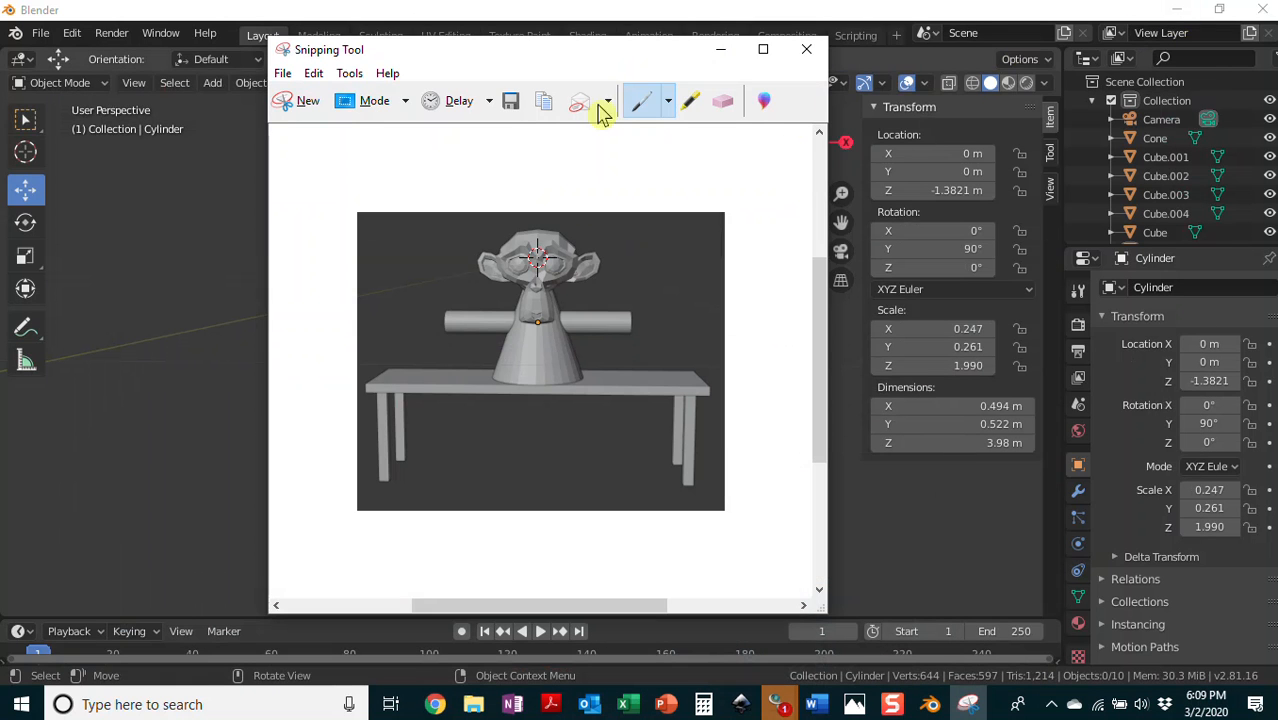
click(720, 49)
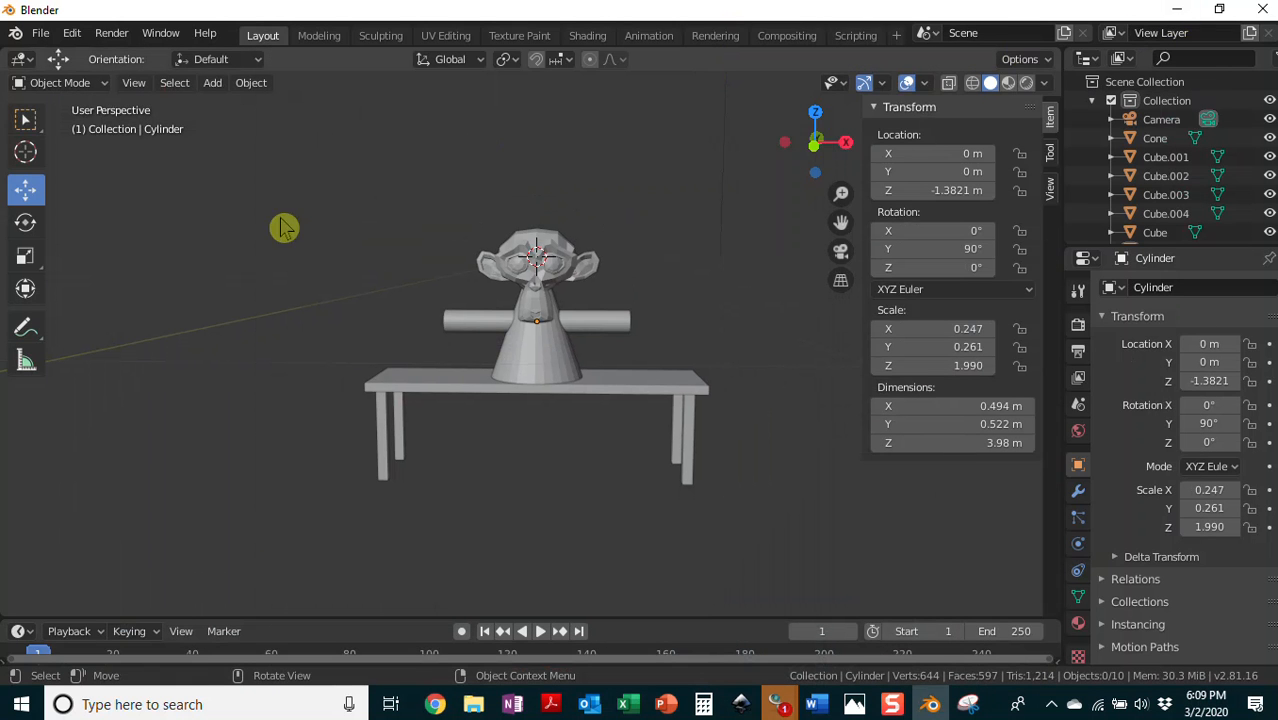
click(26, 189)
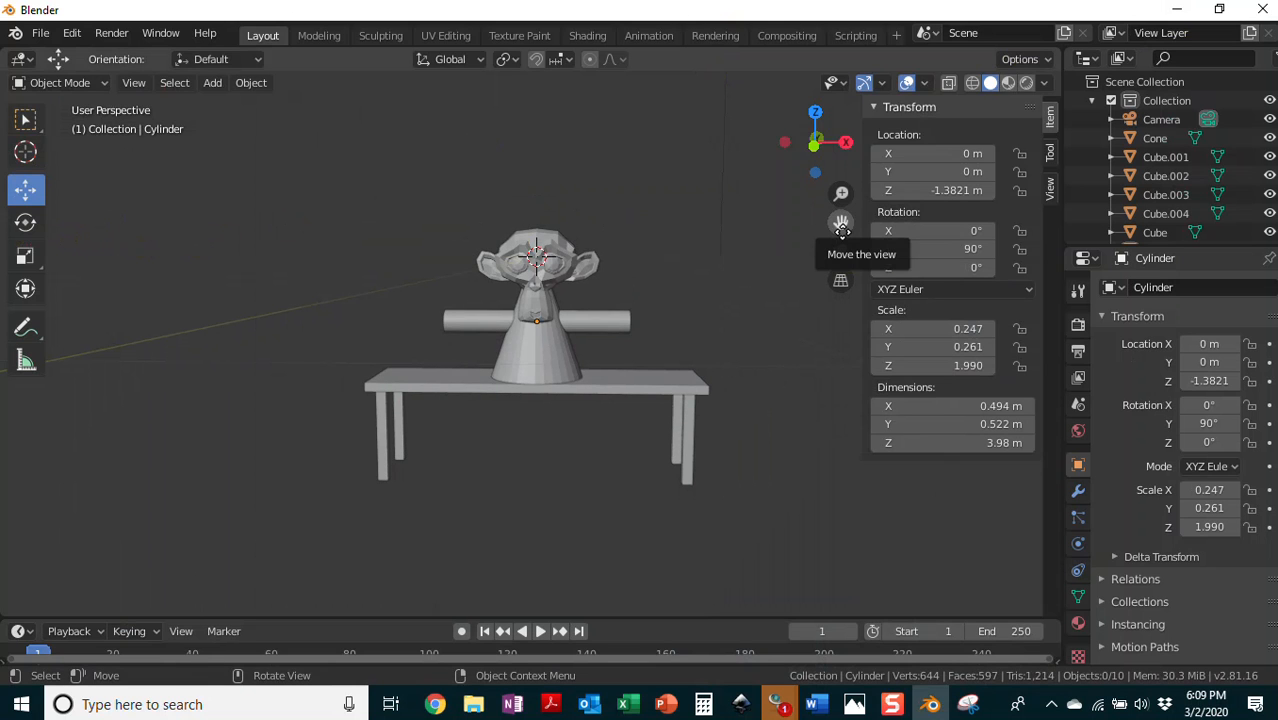
- Show the Timeline, Text Editor and Outliner in the main editor area, and switch it back to the 3D Viewport
click(27, 66)
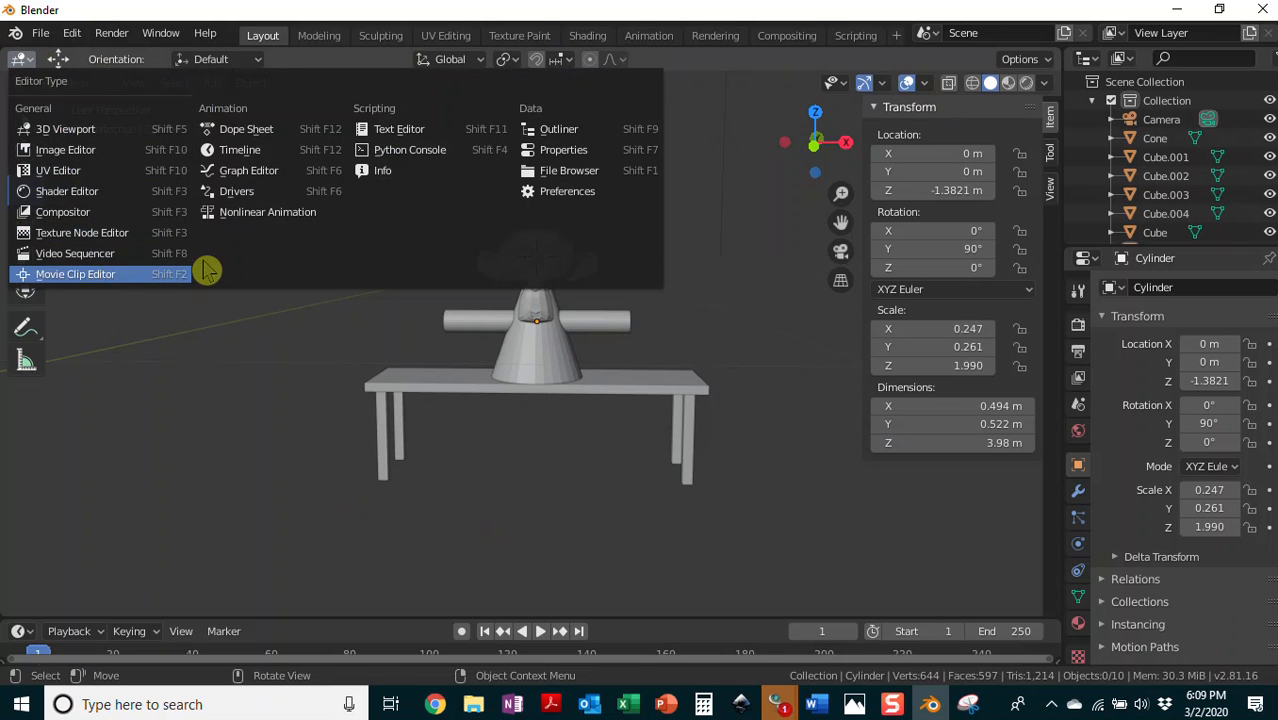
click(250, 152)
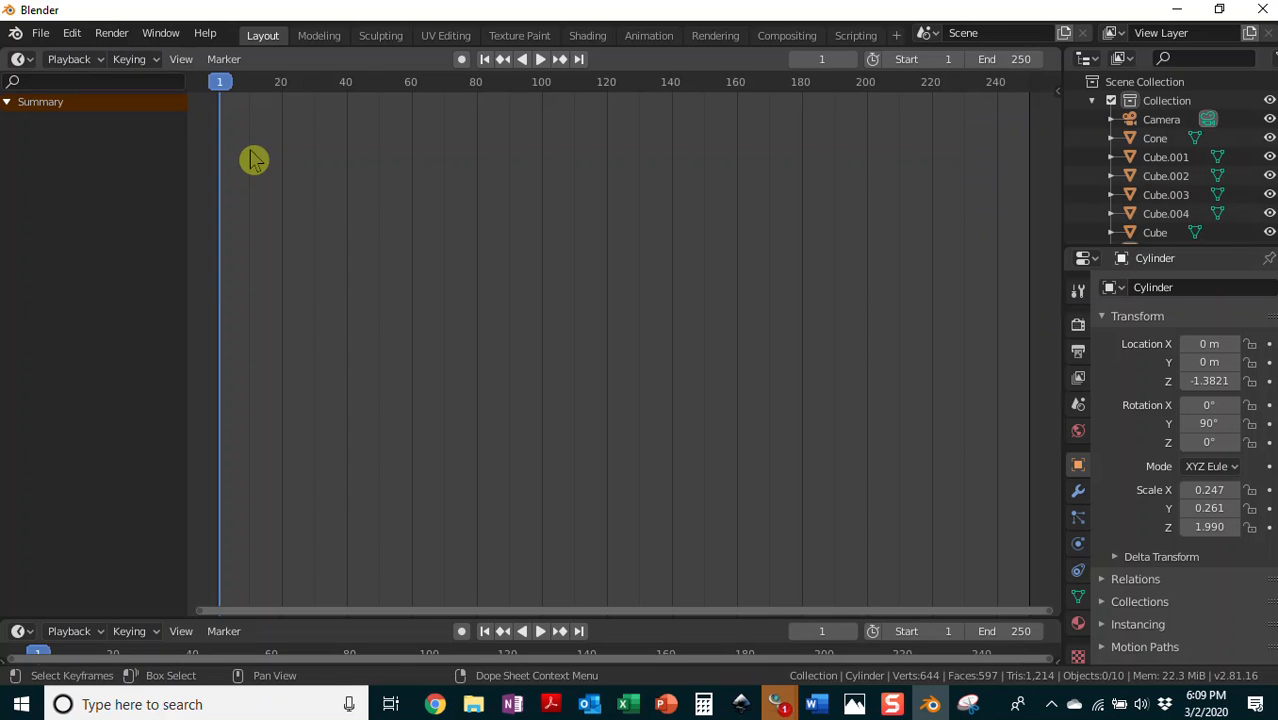
click(18, 59)
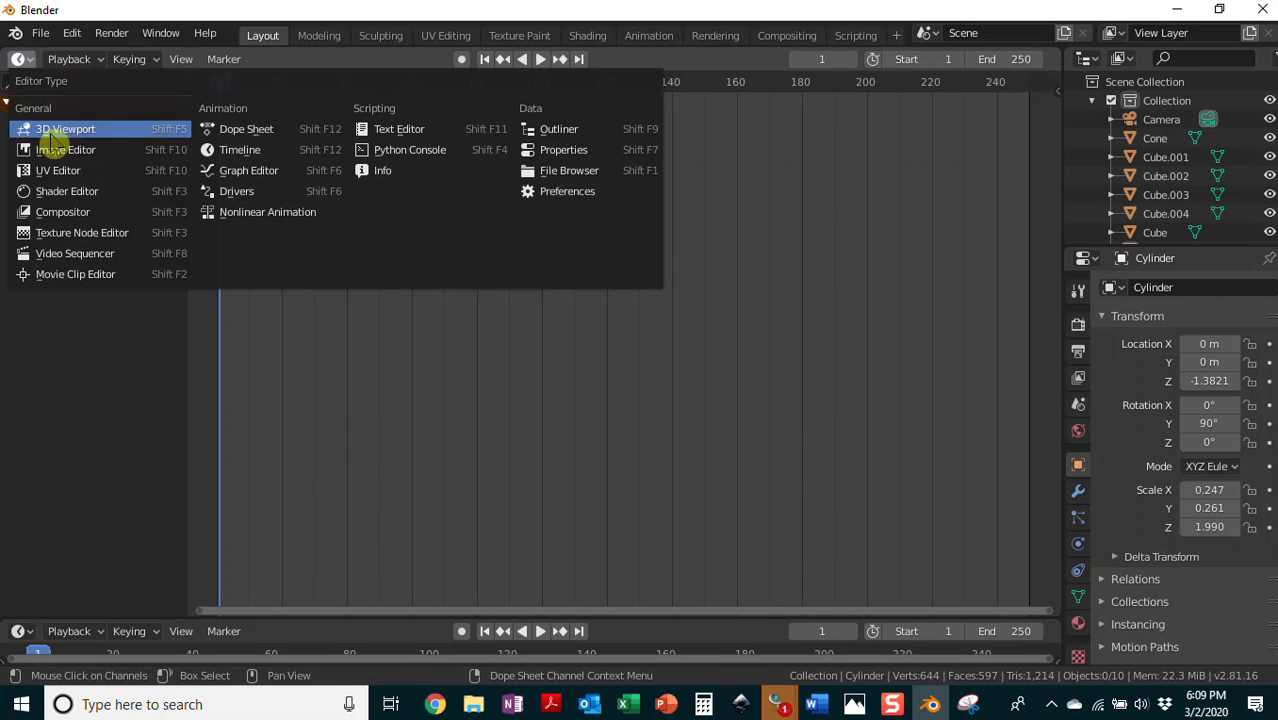
click(423, 133)
click(19, 59)
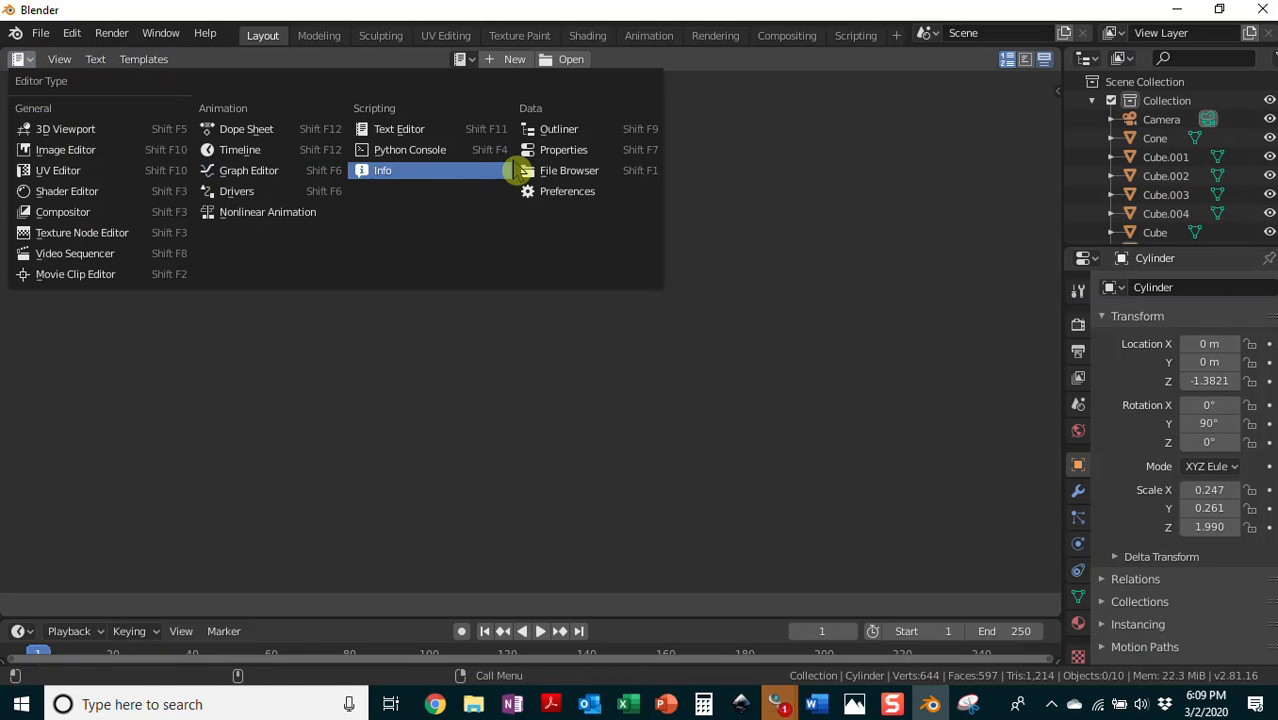
click(535, 129)
click(22, 62)
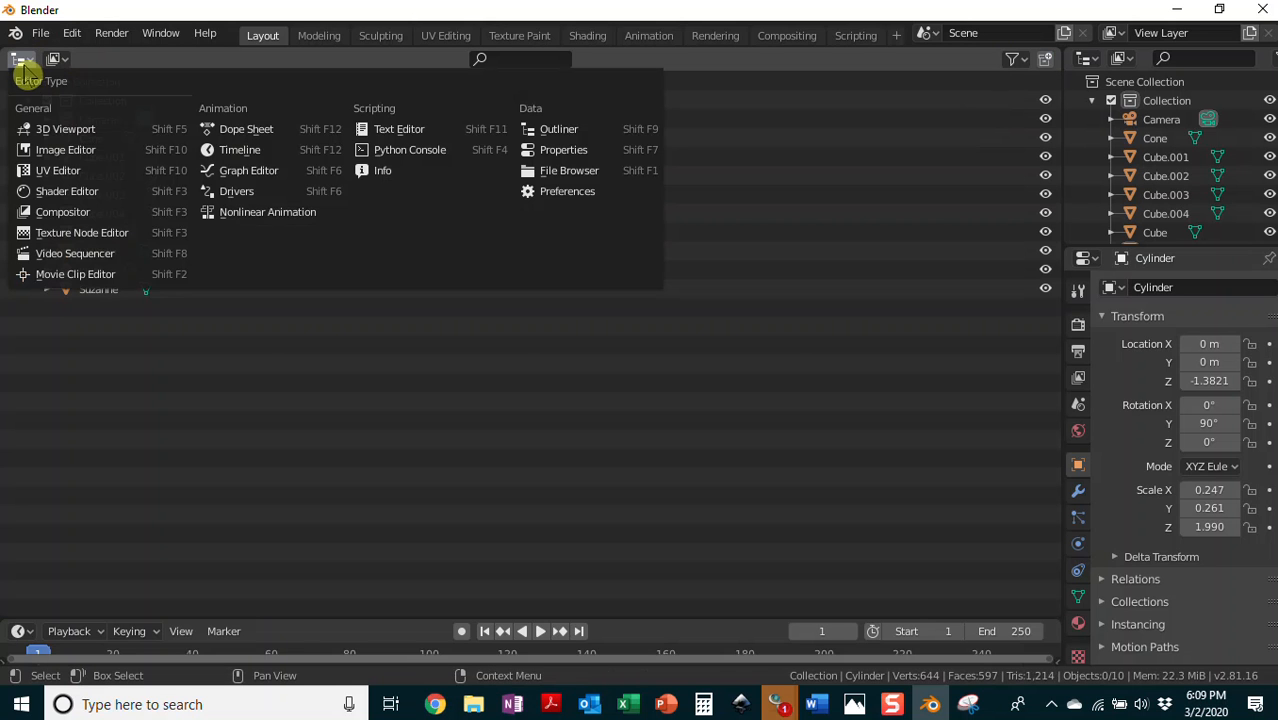
click(62, 133)
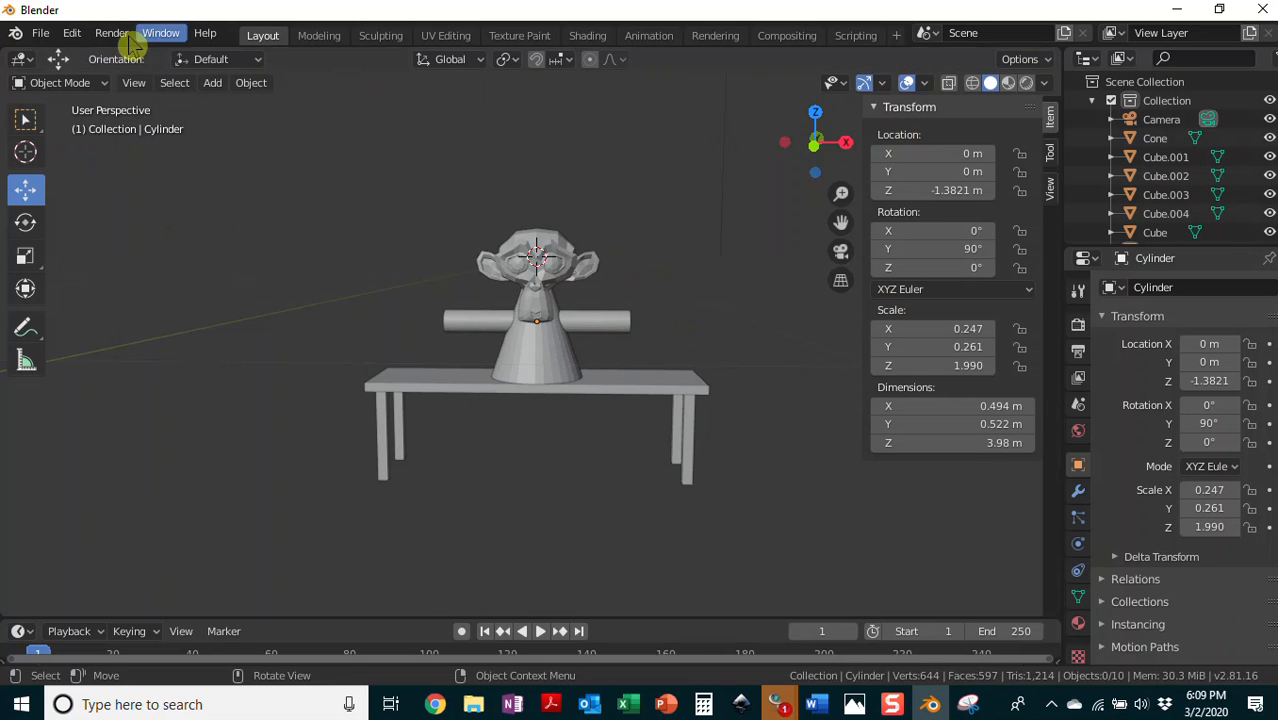
click(22, 62)
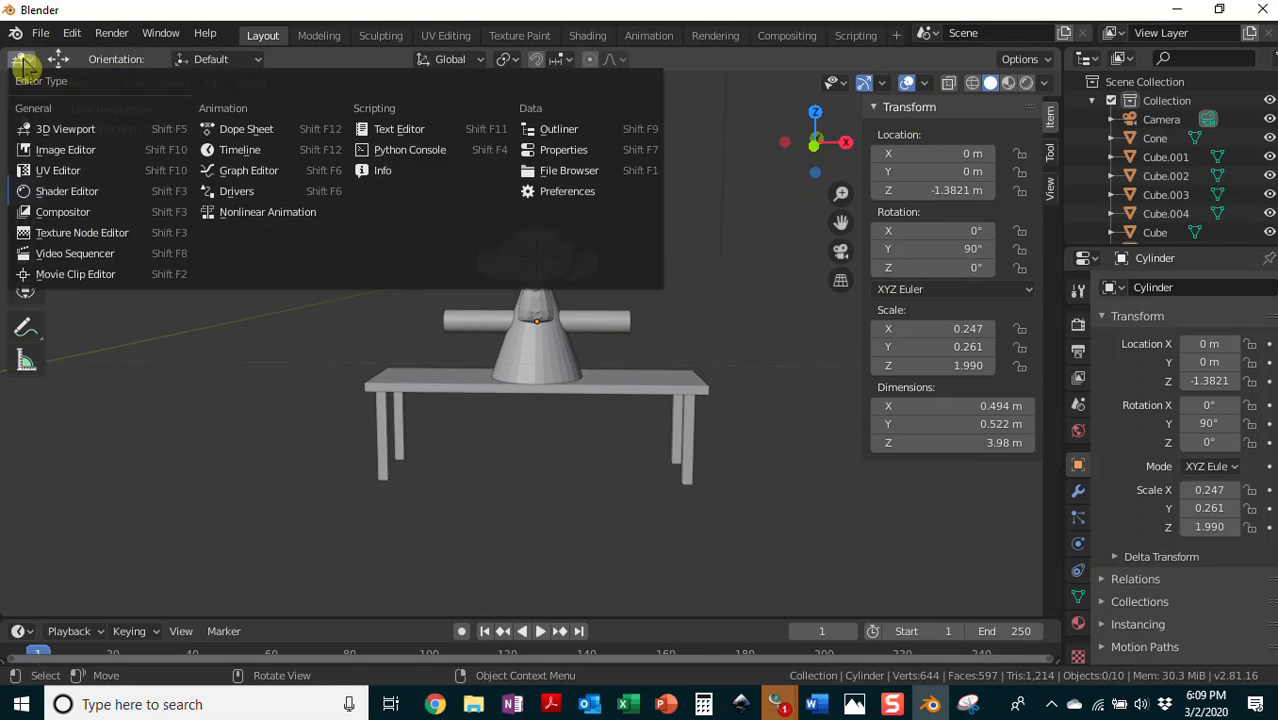
click(22, 62)
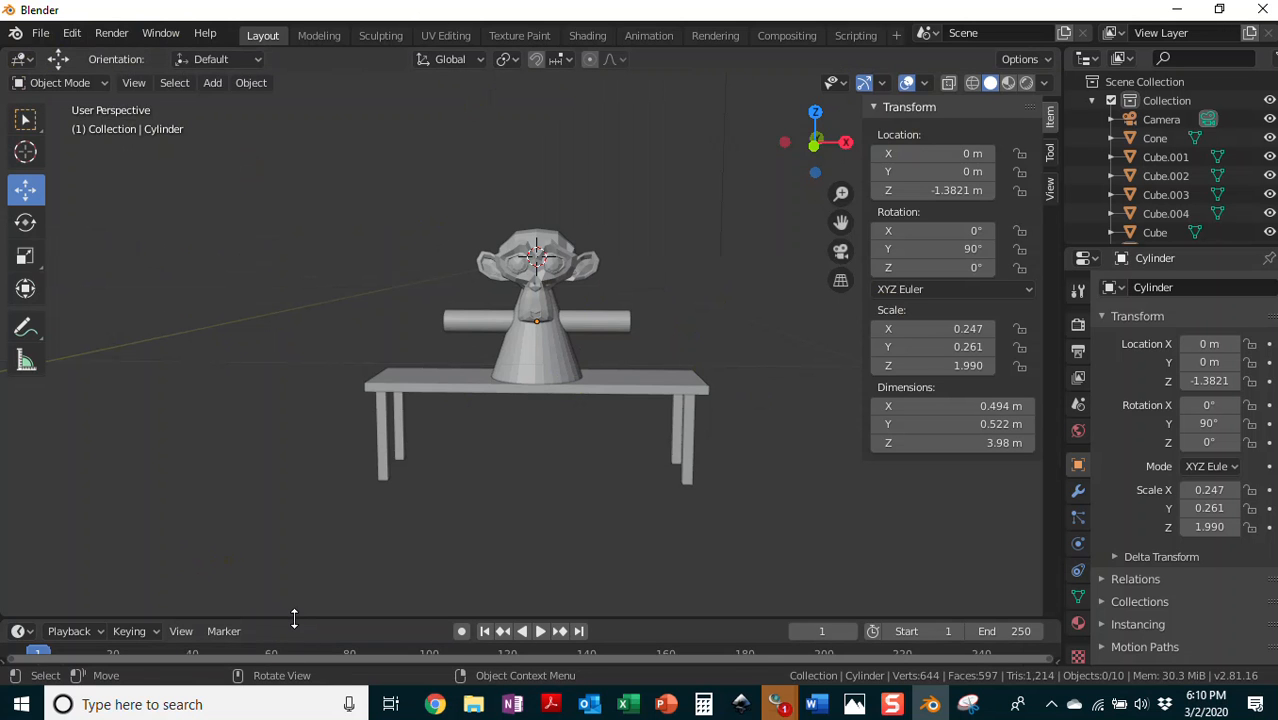
- Enlarge the timeline area beneath the 3D viewport and activate the Select Box tool
drag(294, 619, 303, 516)
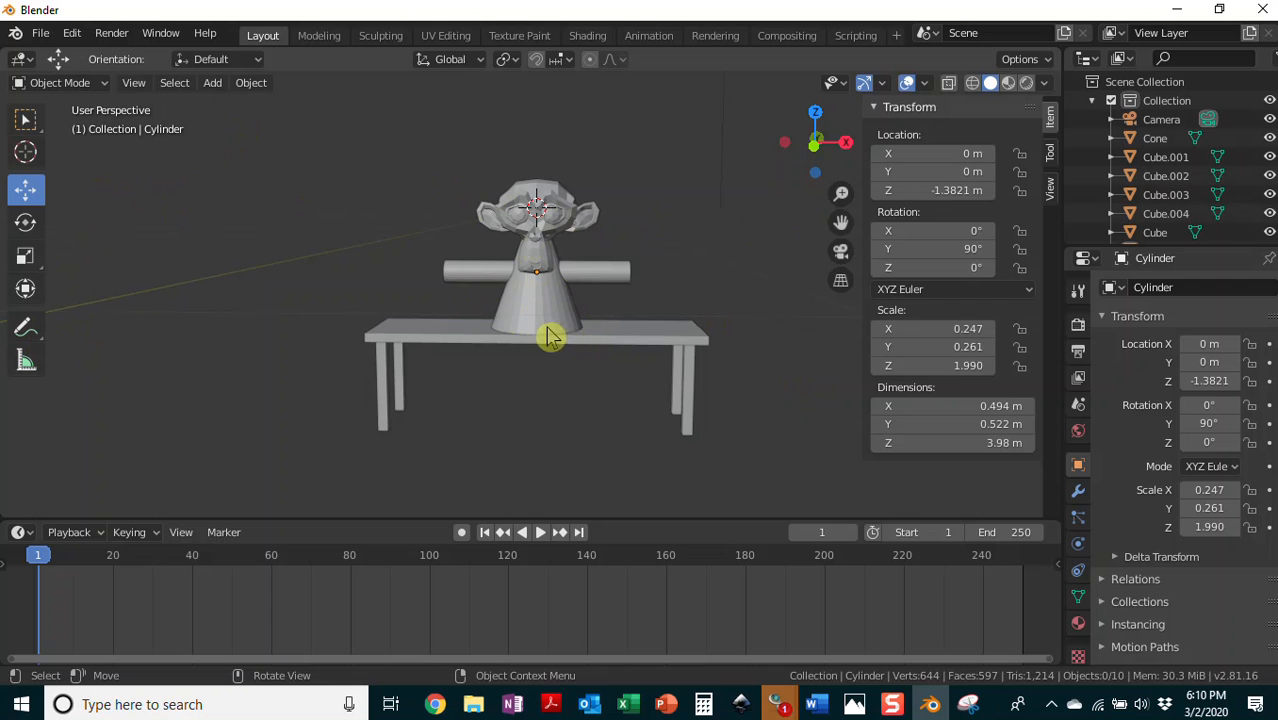
click(76, 88)
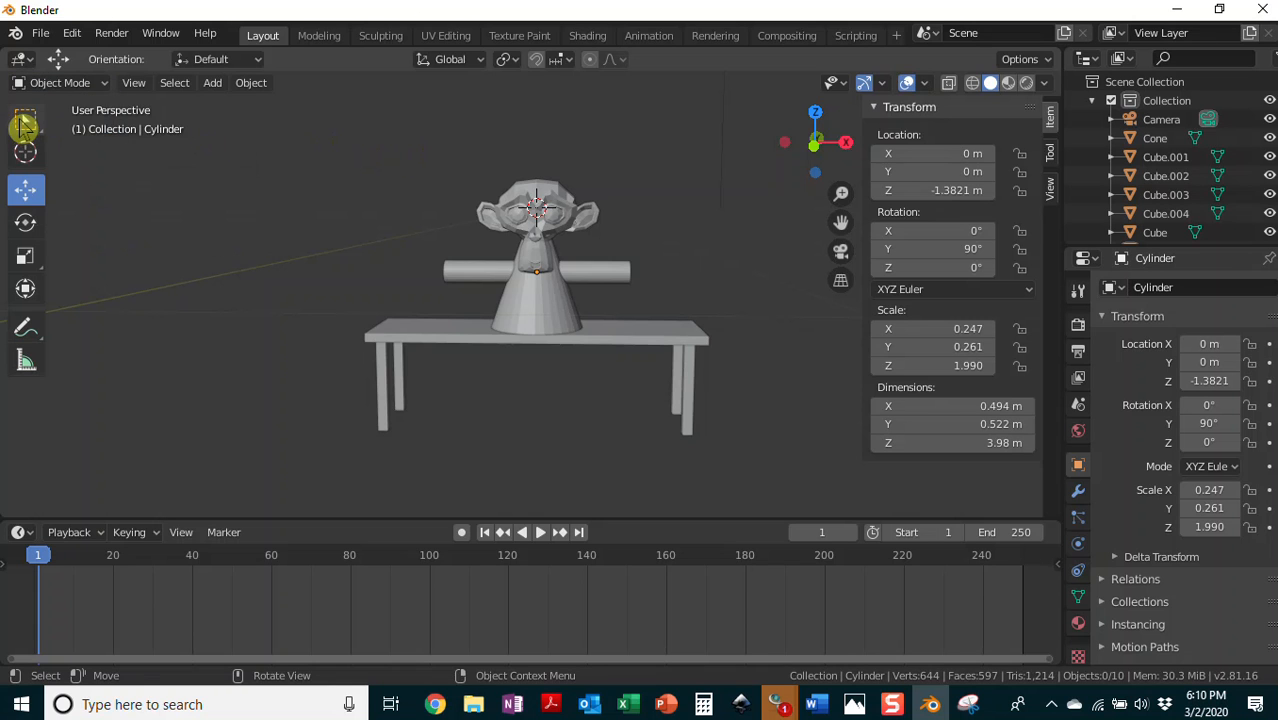
click(25, 121)
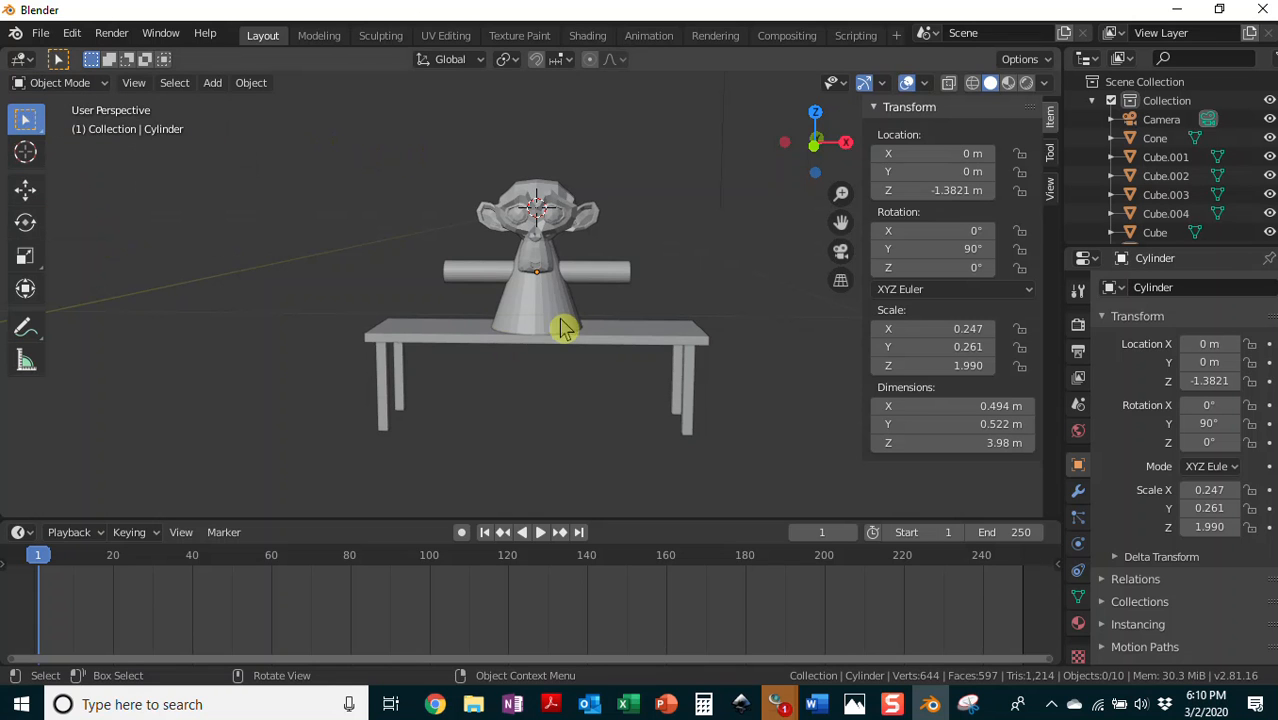
- Select the monkey head and switch it from Object Mode to Edit Mode
middle_drag(730, 280, 635, 271)
click(537, 222)
scroll(645, 260, up, 3)
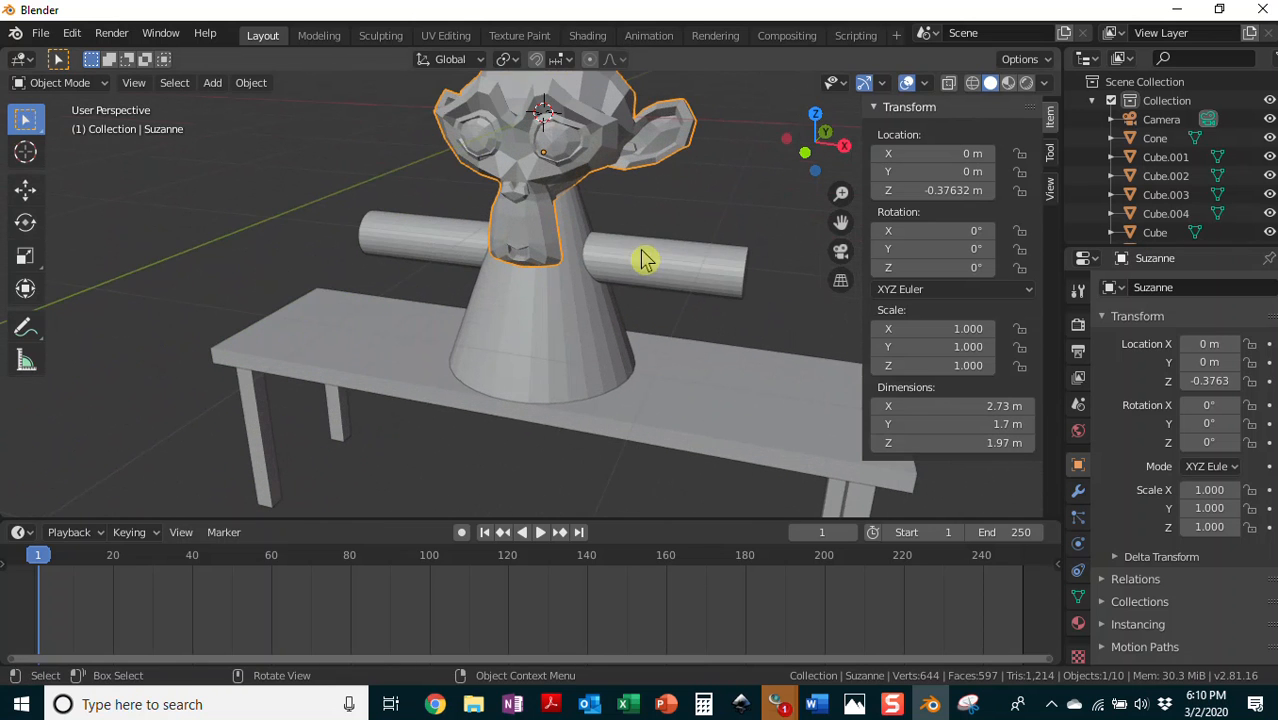
drag(841, 219, 827, 325)
scroll(641, 266, up, 2)
middle_drag(645, 275, 628, 331)
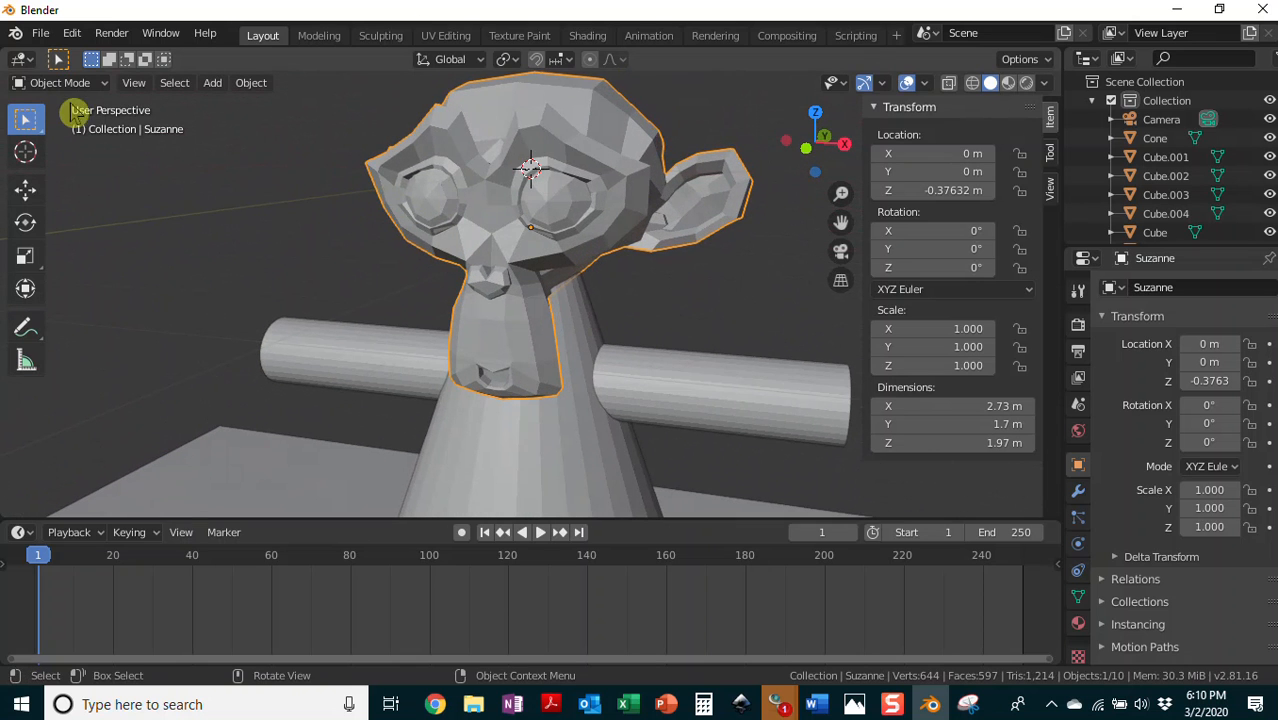
click(78, 84)
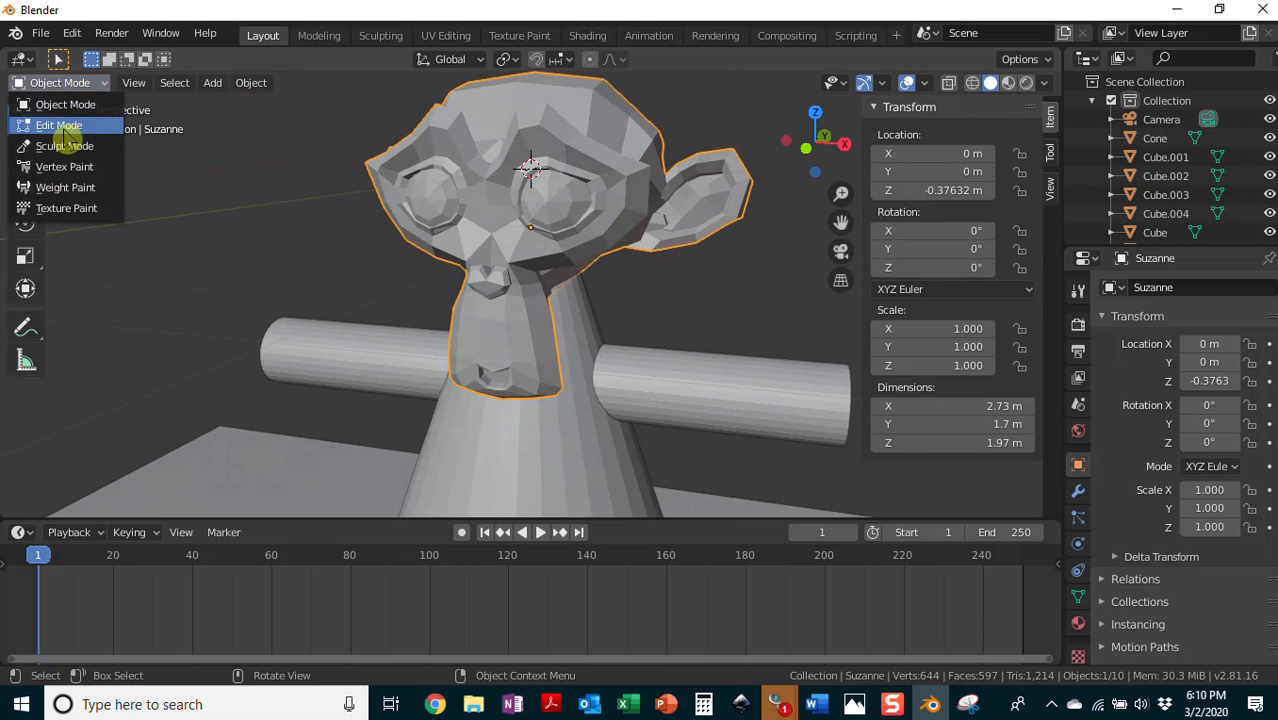
click(62, 127)
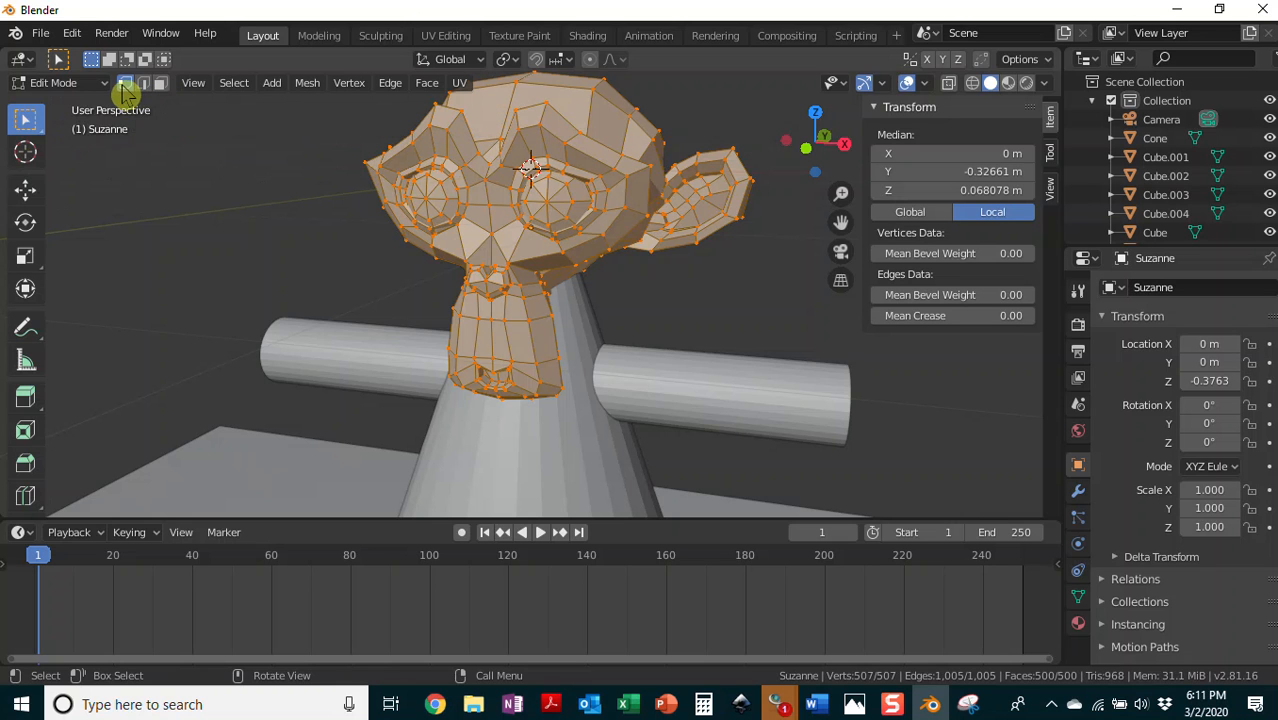
- Pull the brow vertex above the monkey's +X eye forward and upward to form a pointed spike
click(540, 135)
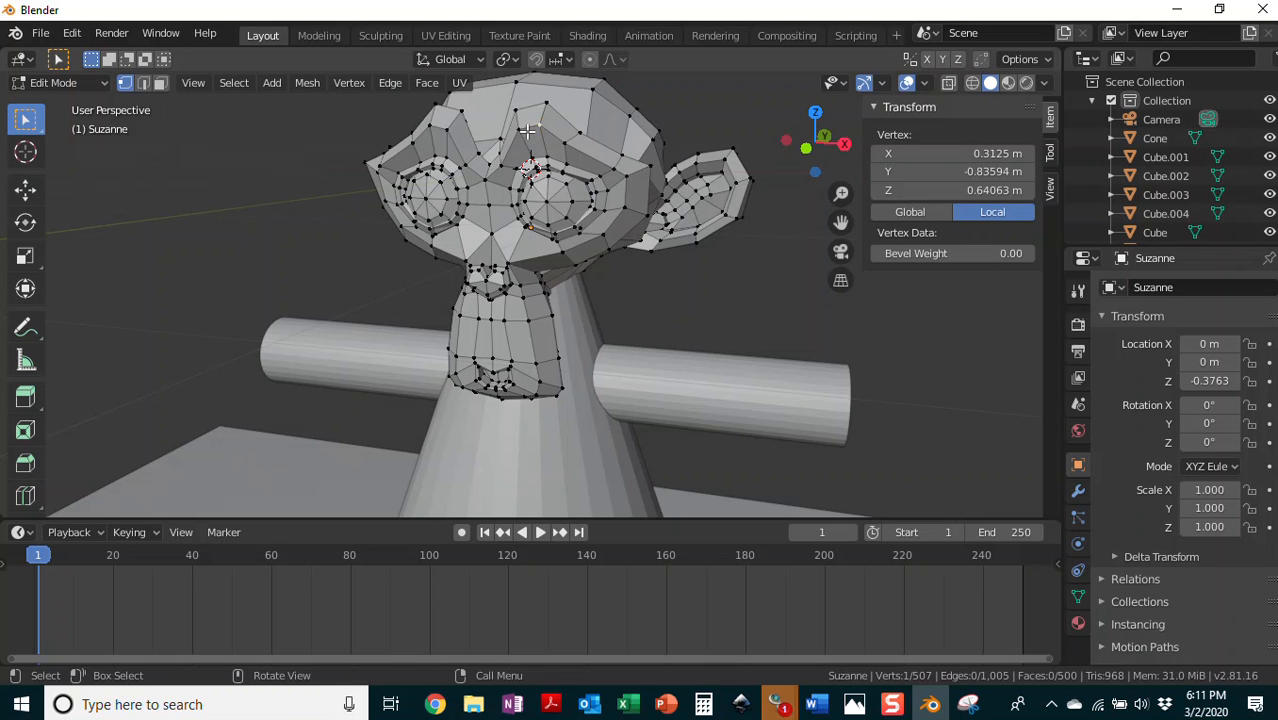
click(27, 196)
mouse_move(622, 124)
mouse_down()
mouse_move(596, 140)
mouse_move(619, 139)
mouse_up()
mouse_move(535, 125)
mouse_down()
mouse_move(503, 117)
mouse_move(545, 128)
mouse_up()
middle_drag(687, 151, 344, 158)
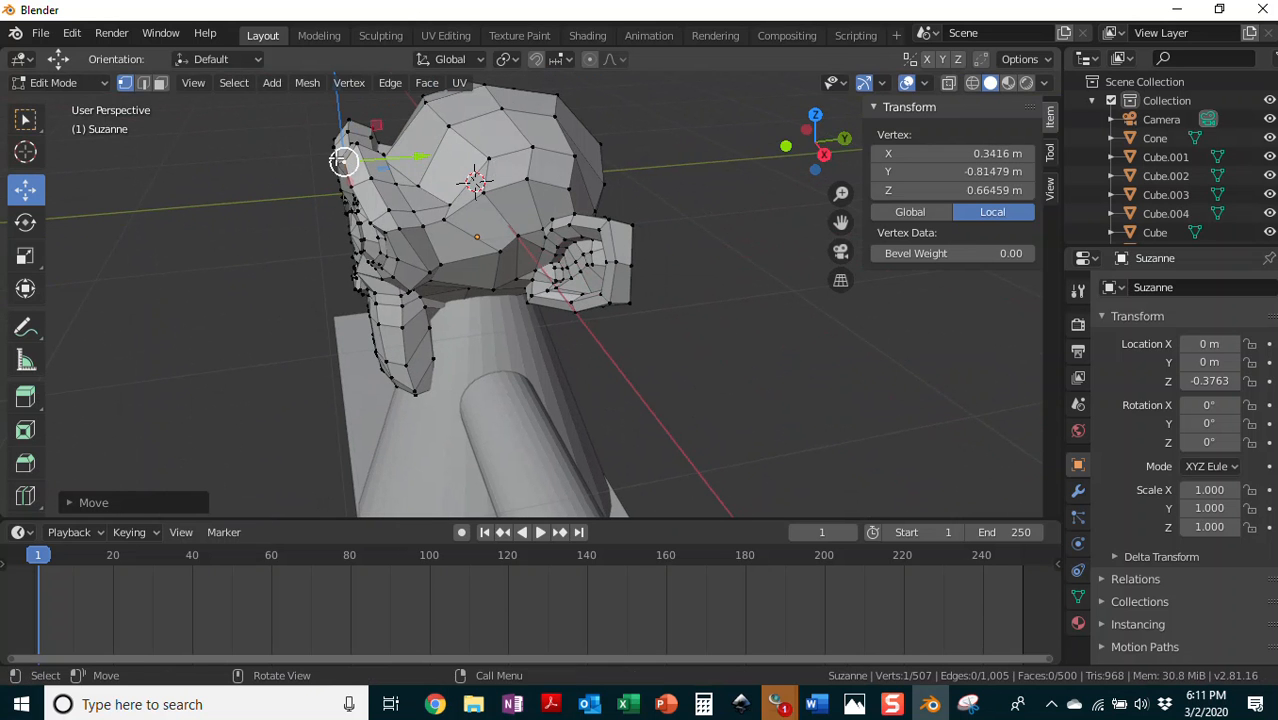
drag(344, 161, 240, 131)
- Move the matching brow vertex above the -X eye to about X -0.46, Y -1.07, Z 0.99 m, forming a second spike
middle_drag(252, 213, 507, 182)
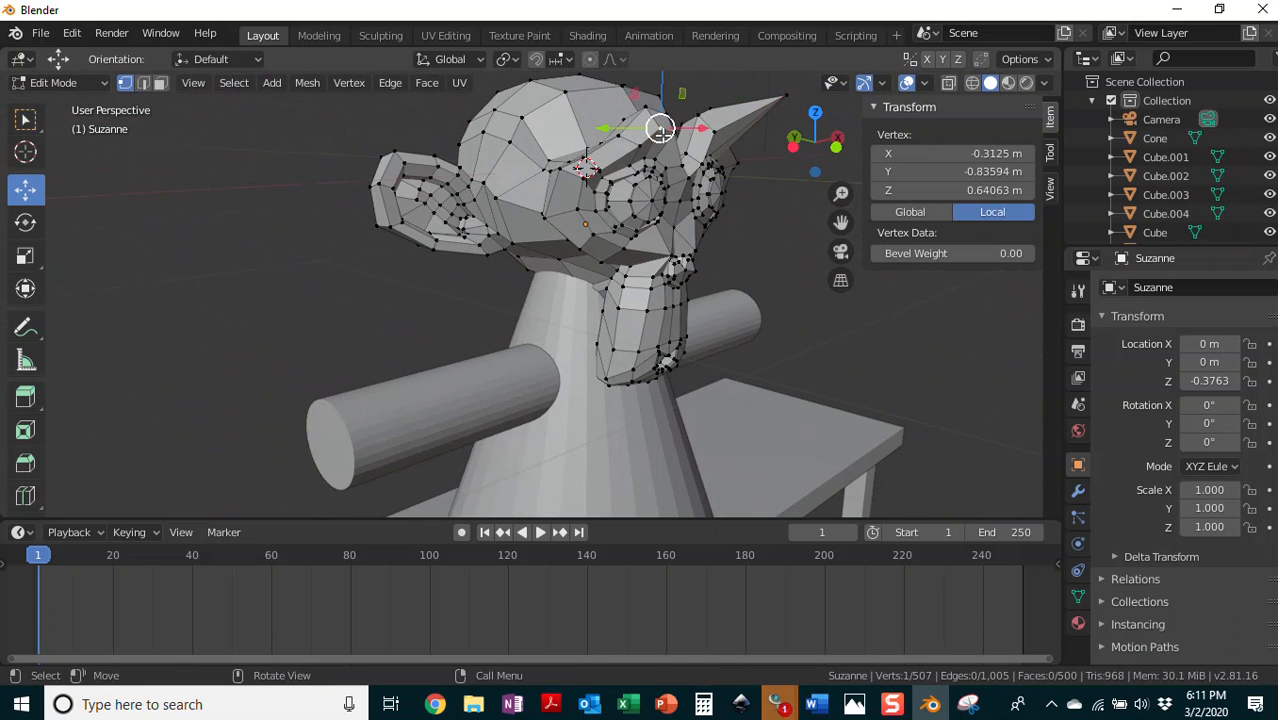
key(g)
click(735, 86)
middle_drag(736, 200, 547, 177)
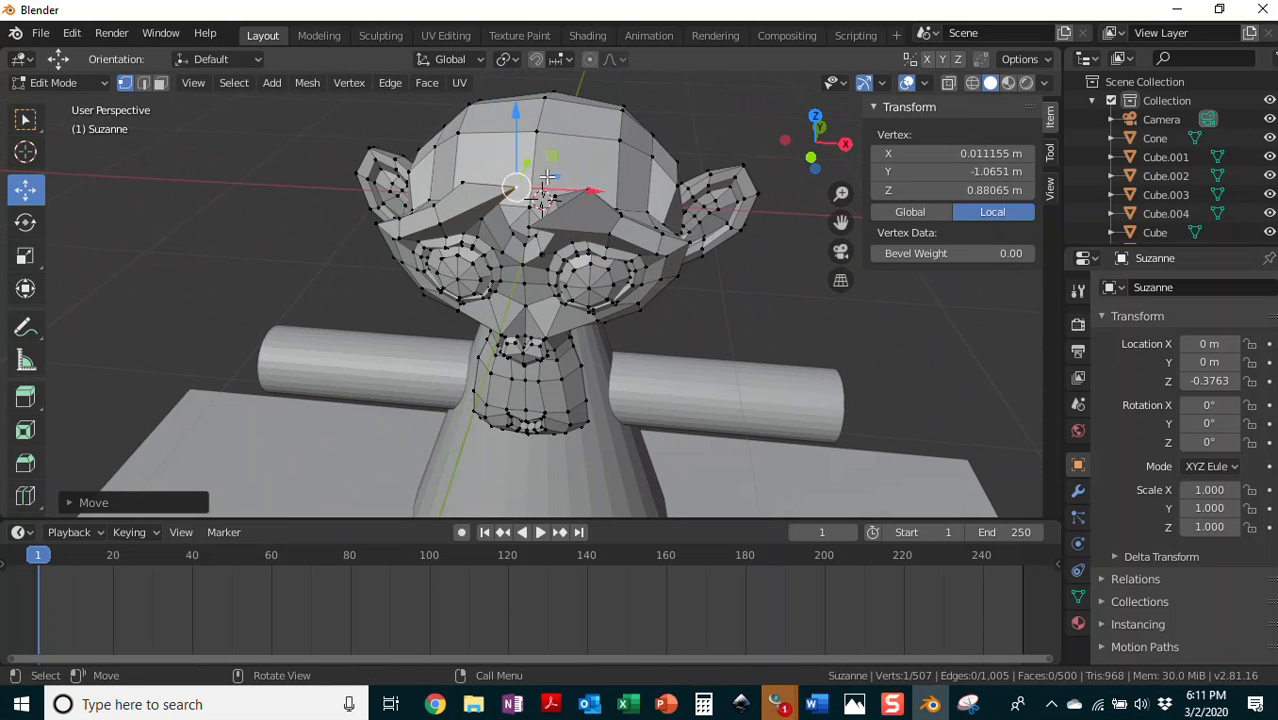
drag(515, 187, 413, 158)
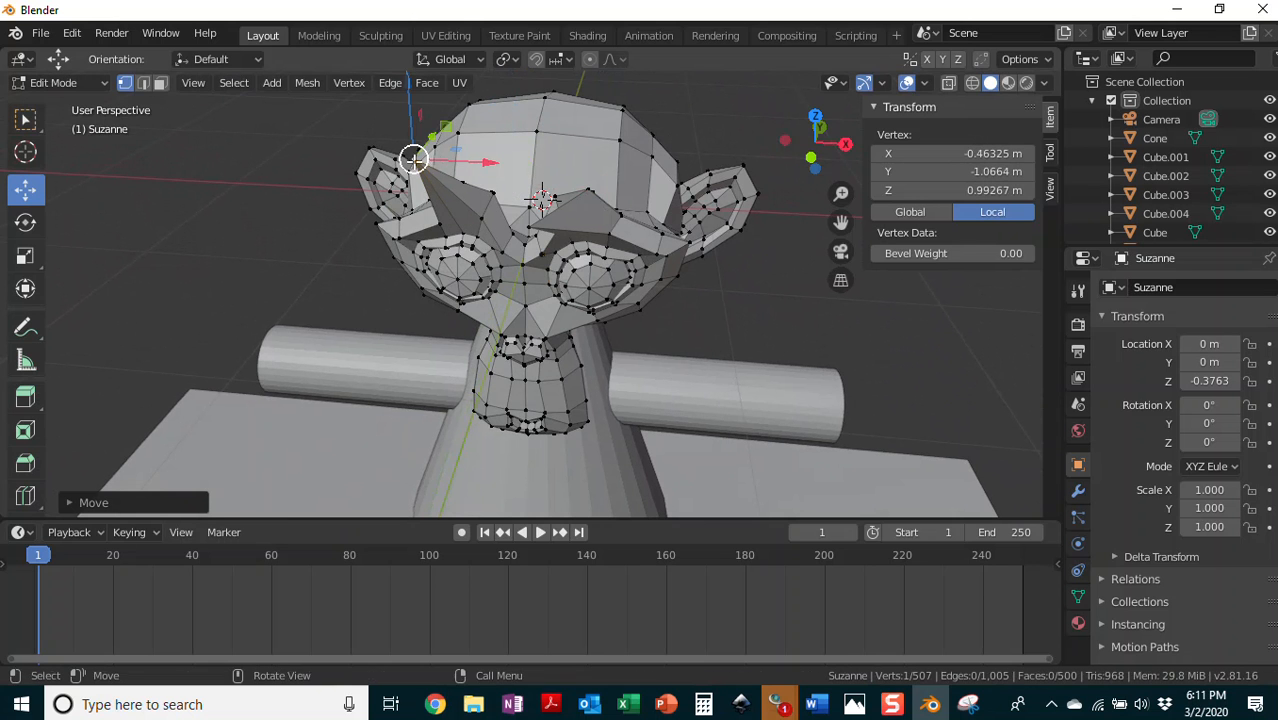
- Spread the +X brow spike's tip vertex outward to about X 0.51, Y -1.16, Z 1.05 m
click(530, 228)
drag(545, 243, 633, 163)
middle_drag(633, 163, 655, 143)
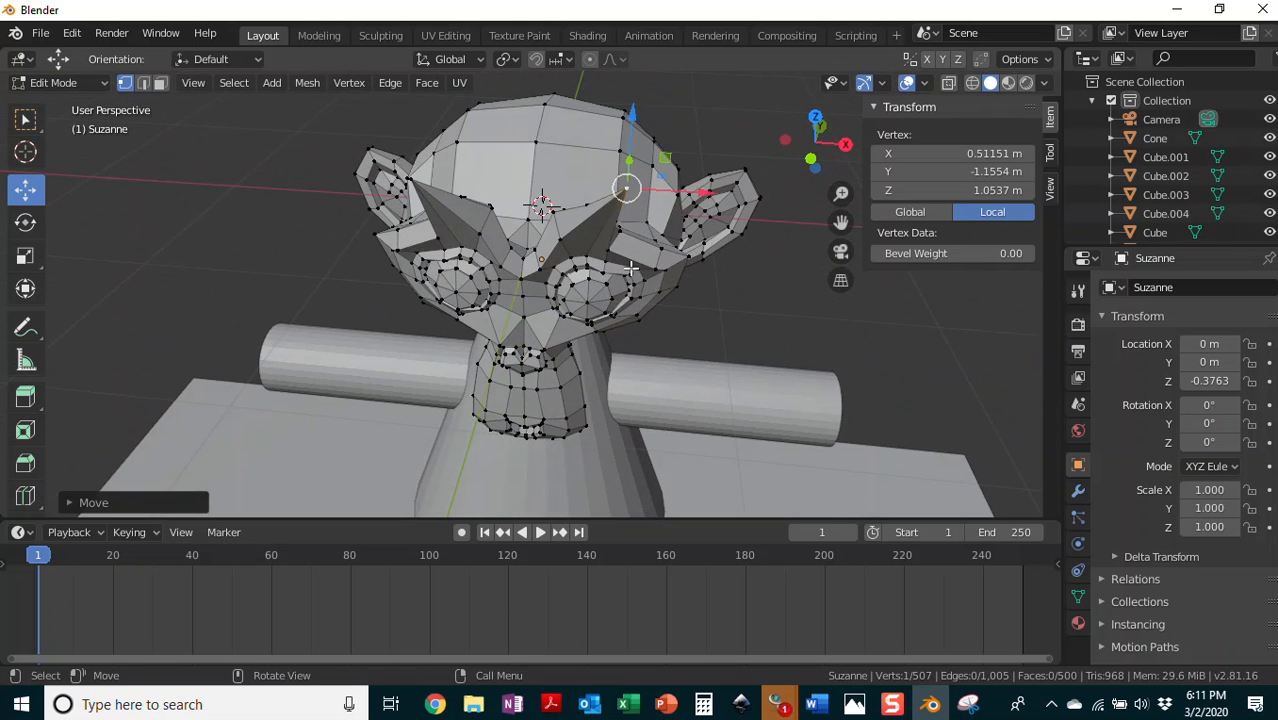
- Push the centre vertex of the monkey's +X eye inward along Y to about -0.53 m
scroll(631, 268, up, 2)
middle_drag(648, 285, 623, 282)
scroll(623, 282, up, 1)
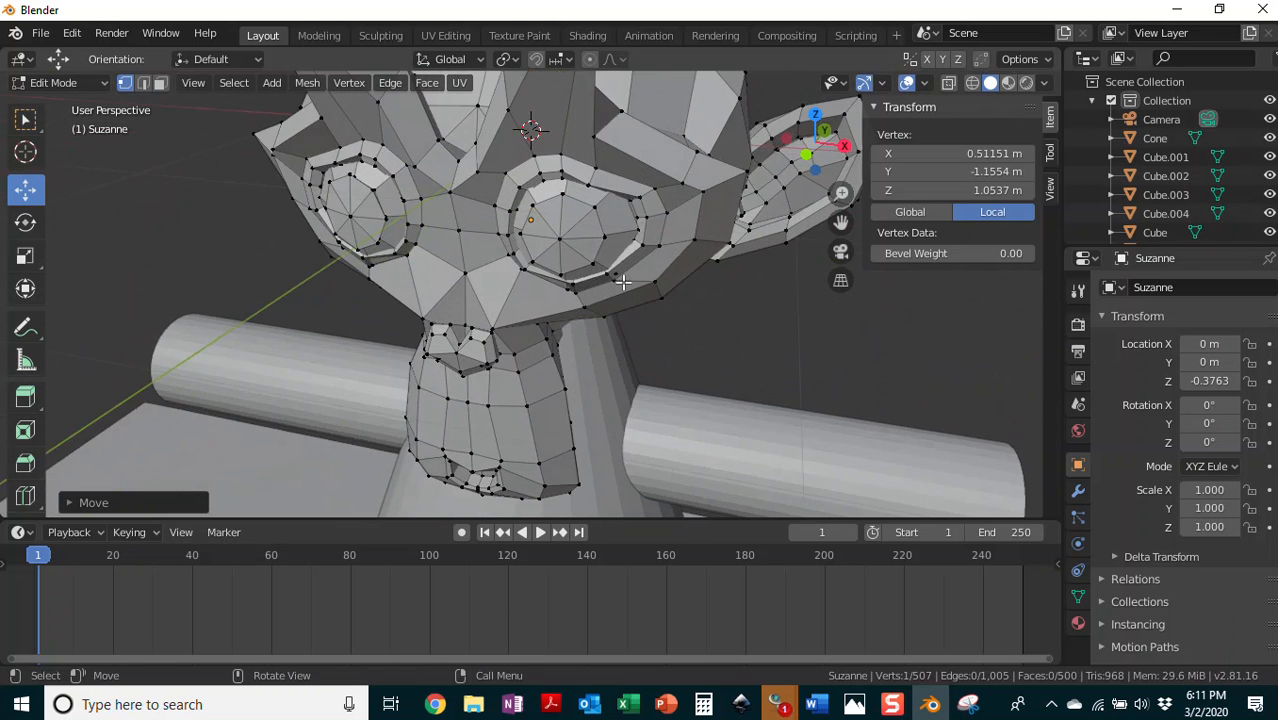
click(561, 241)
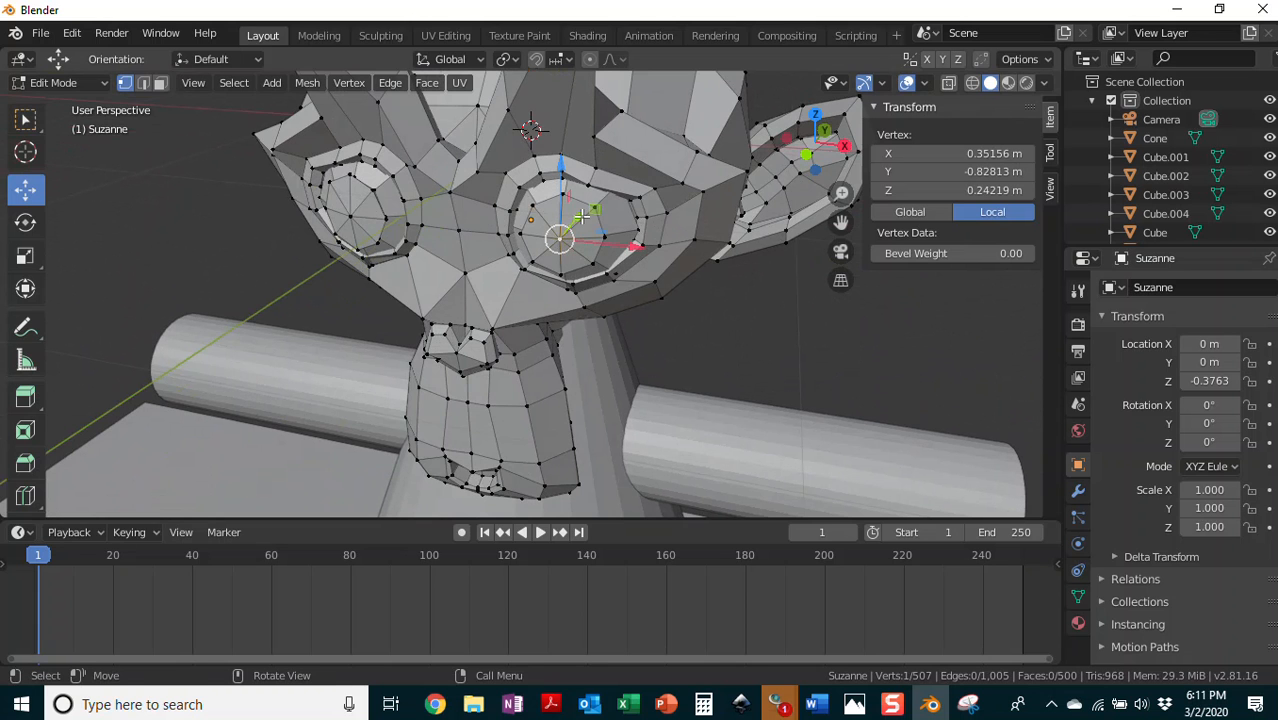
drag(581, 216, 584, 207)
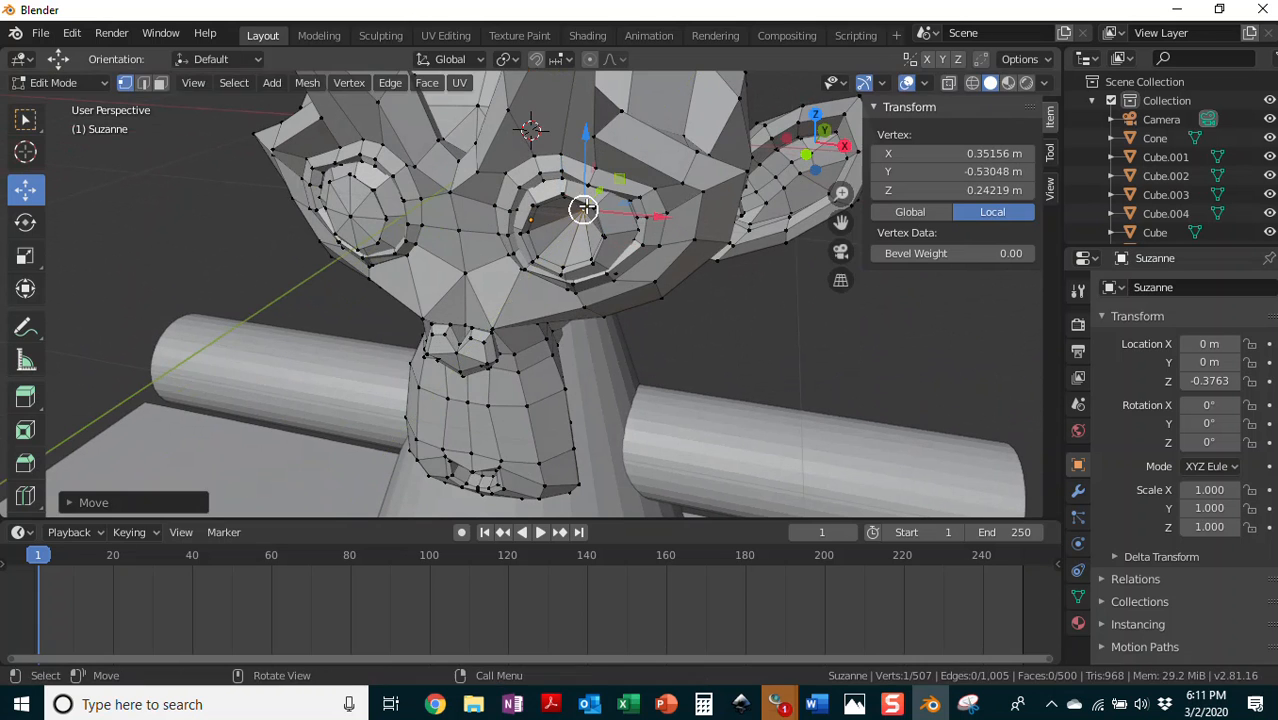
- Pull the centre vertex of the monkey's -X eye outward along Y to about -1.22 m
click(350, 217)
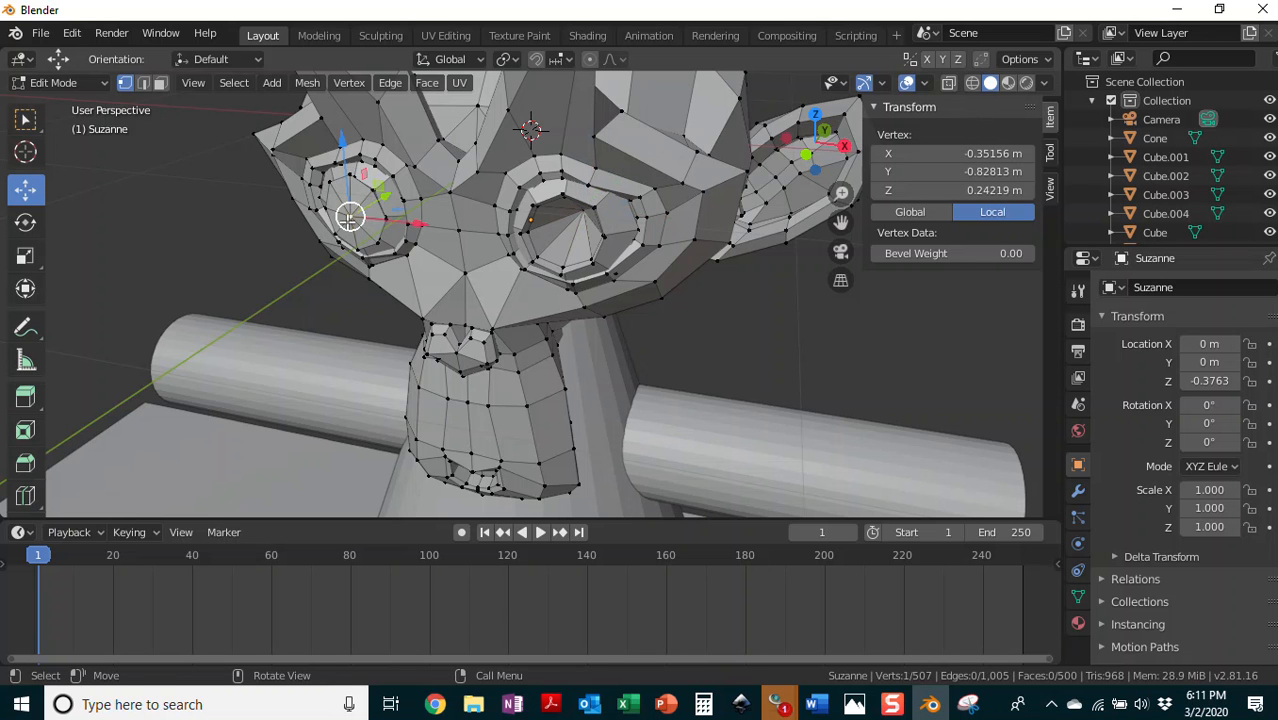
drag(386, 199, 322, 232)
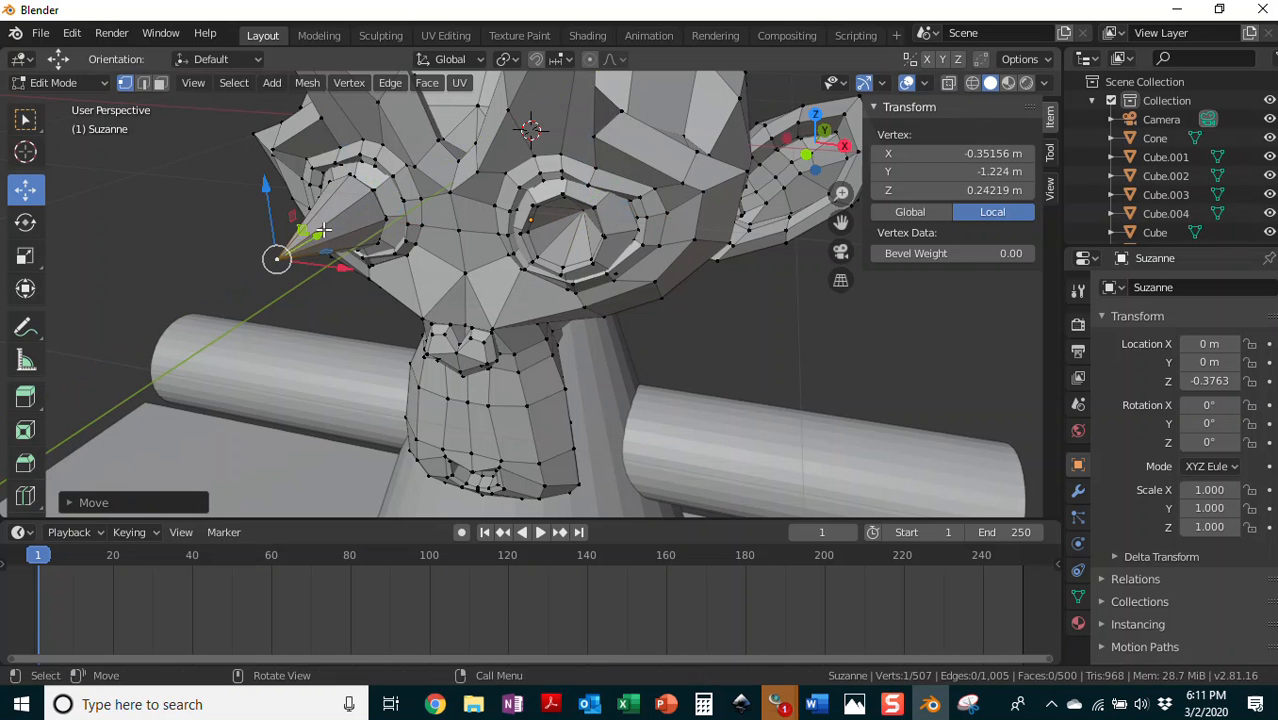
middle_drag(651, 302, 684, 297)
scroll(671, 291, down, 2)
scroll(657, 288, up, 1)
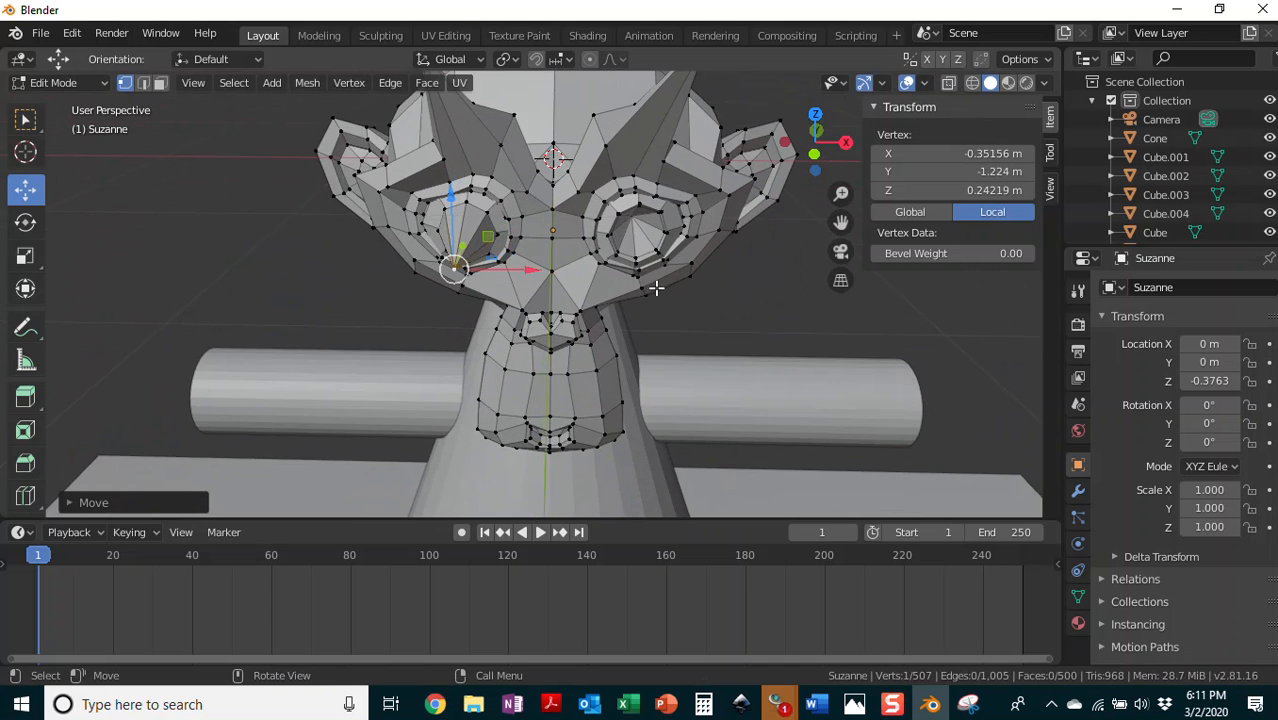
- Switch to edge selection and try shifting an edge of the -X eye's cone, undoing the move
click(143, 84)
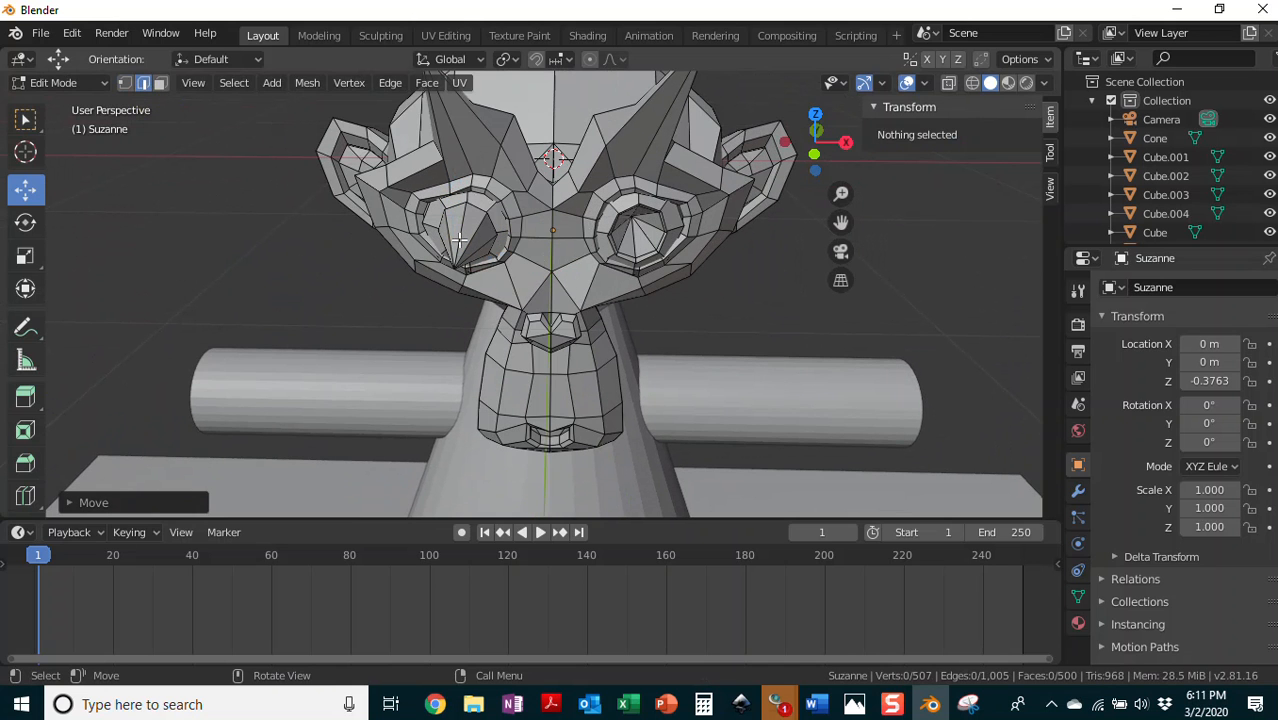
click(470, 237)
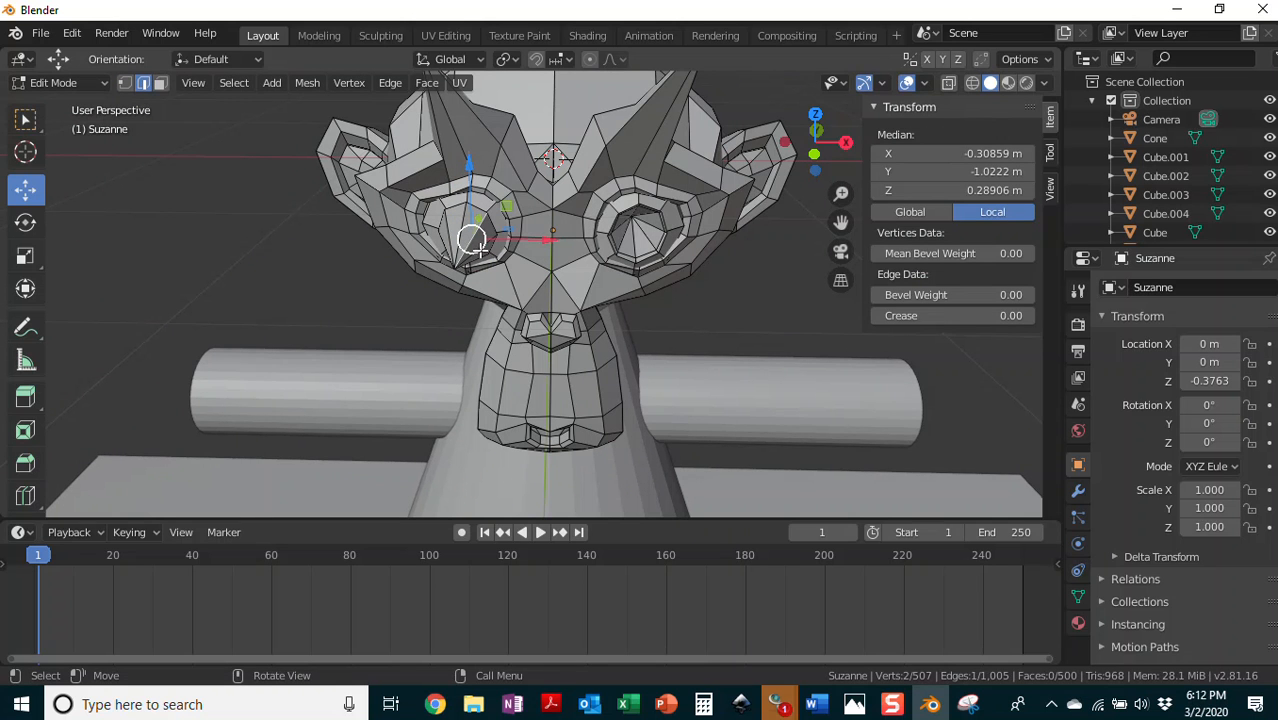
mouse_move(472, 240)
mouse_down()
mouse_move(488, 230)
mouse_move(465, 227)
mouse_move(480, 215)
mouse_move(442, 278)
mouse_move(472, 232)
mouse_move(464, 258)
mouse_up()
key(ctrl+z)
- Raise the centre edge on top of the monkey's head along Z to about 1.25 m
scroll(711, 328, up, 1)
scroll(693, 324, down, 1)
middle_drag(590, 341, 405, 298)
click(433, 191)
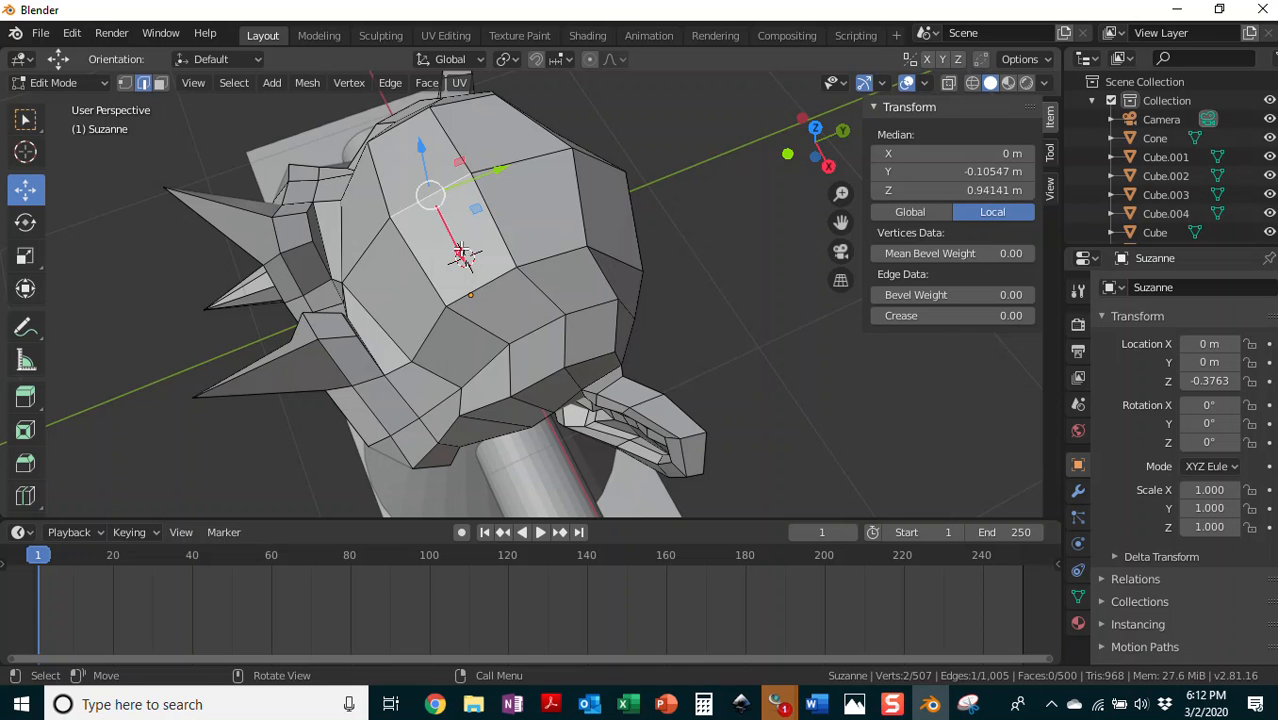
drag(422, 147, 412, 97)
middle_drag(373, 224, 625, 176)
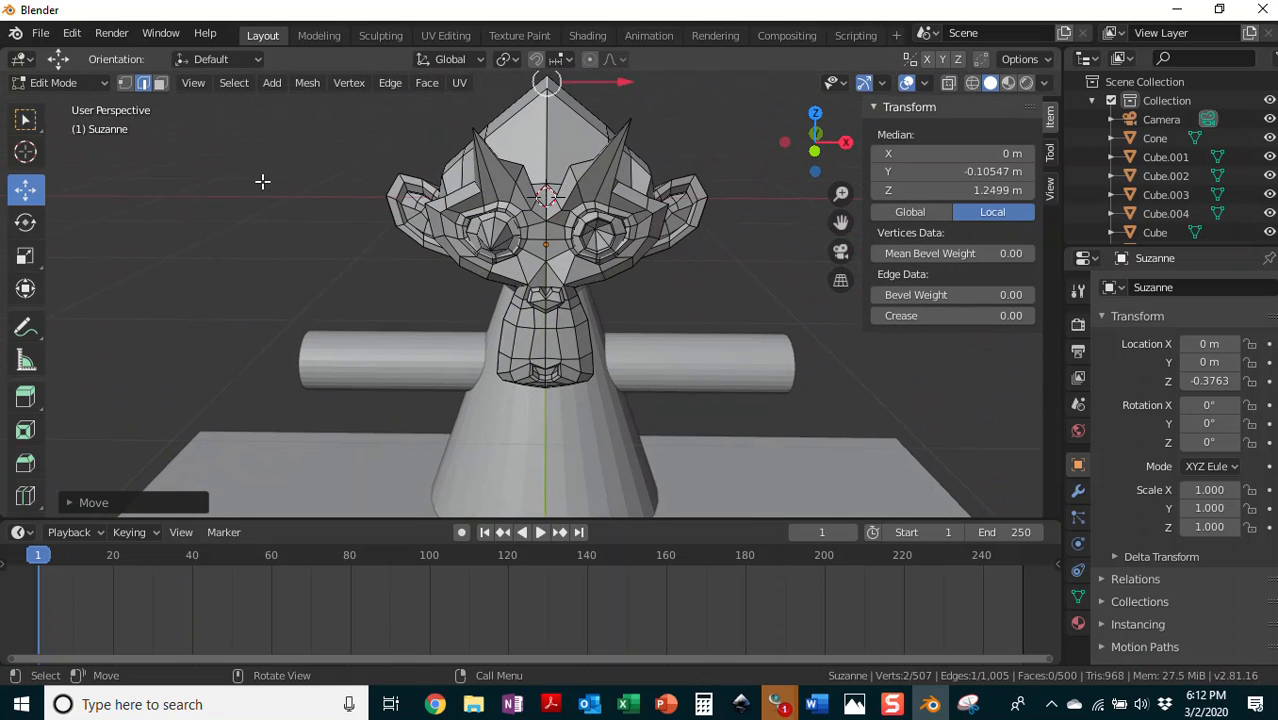
- In face selection, select the two faces above the forehead and raise them along Z to about 0.94 m
click(161, 85)
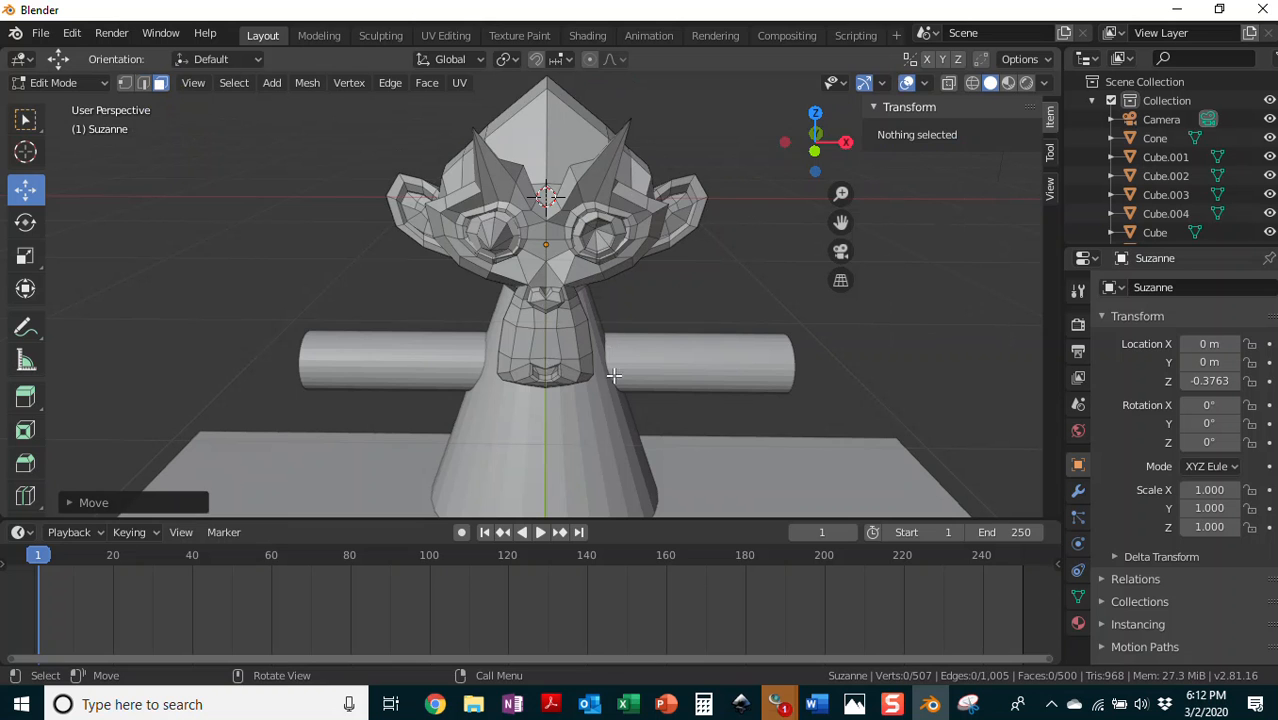
middle_drag(695, 297, 605, 177)
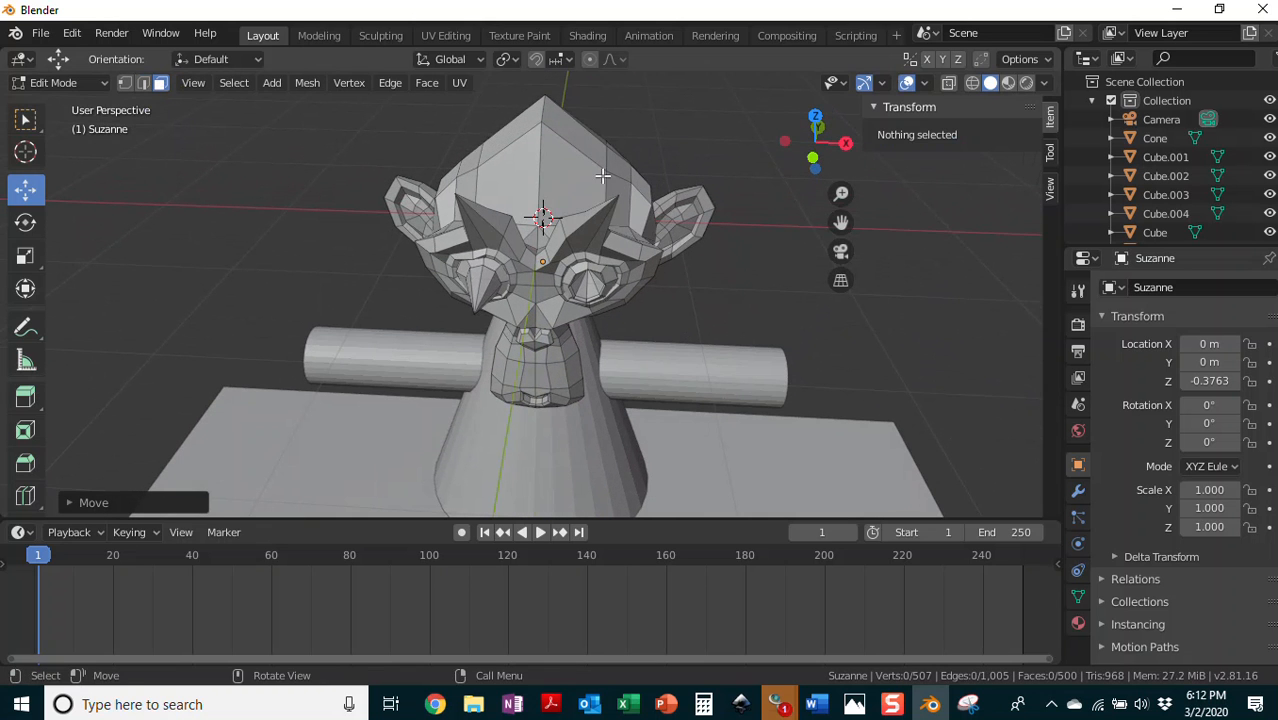
click(572, 183)
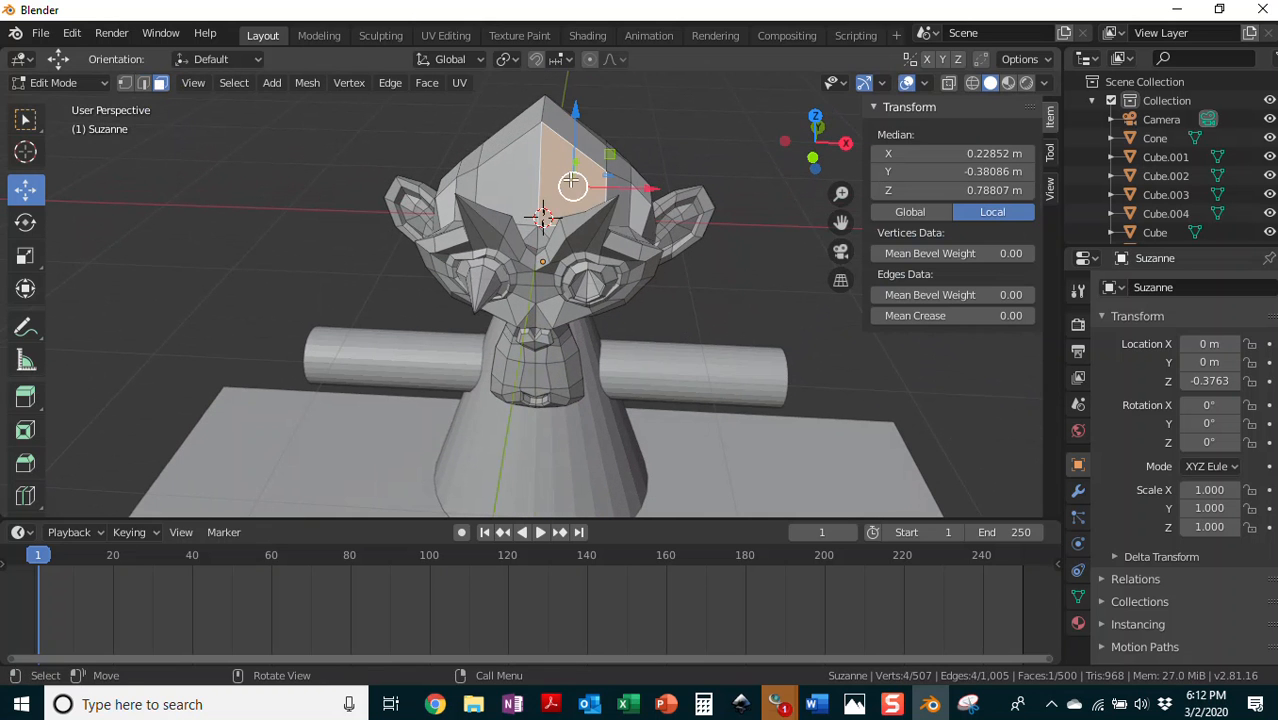
shift+click(511, 170)
middle_drag(719, 143, 483, 186)
mouse_move(506, 177)
mouse_down()
mouse_move(465, 148)
mouse_move(508, 162)
mouse_up()
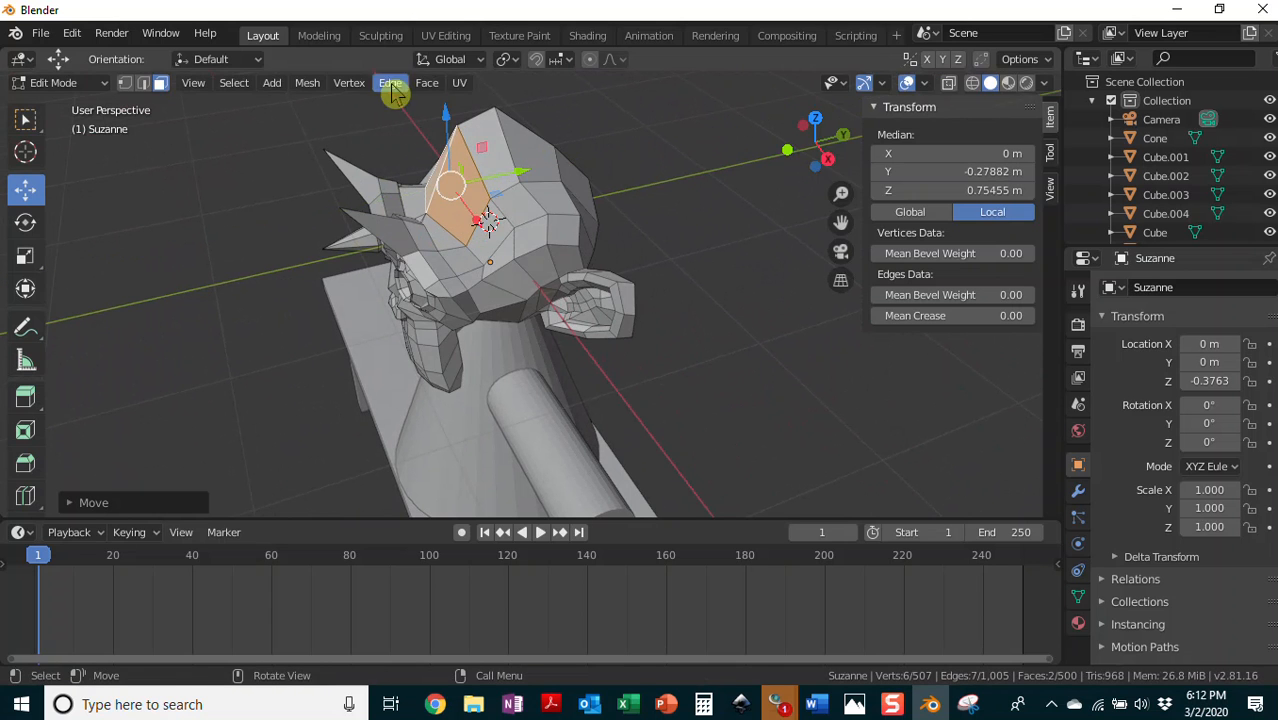
drag(447, 115, 439, 183)
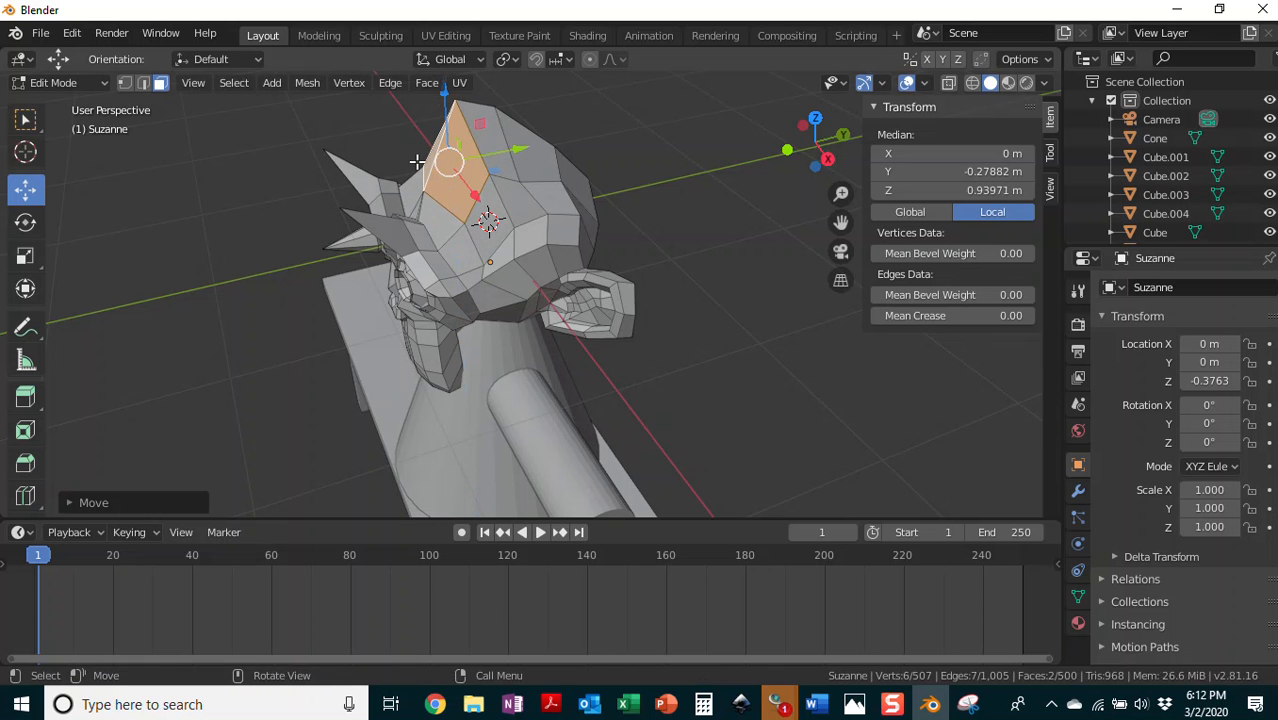
- Try moving the two selected forehead faces freely, and undo that move
middle_drag(482, 324, 512, 230)
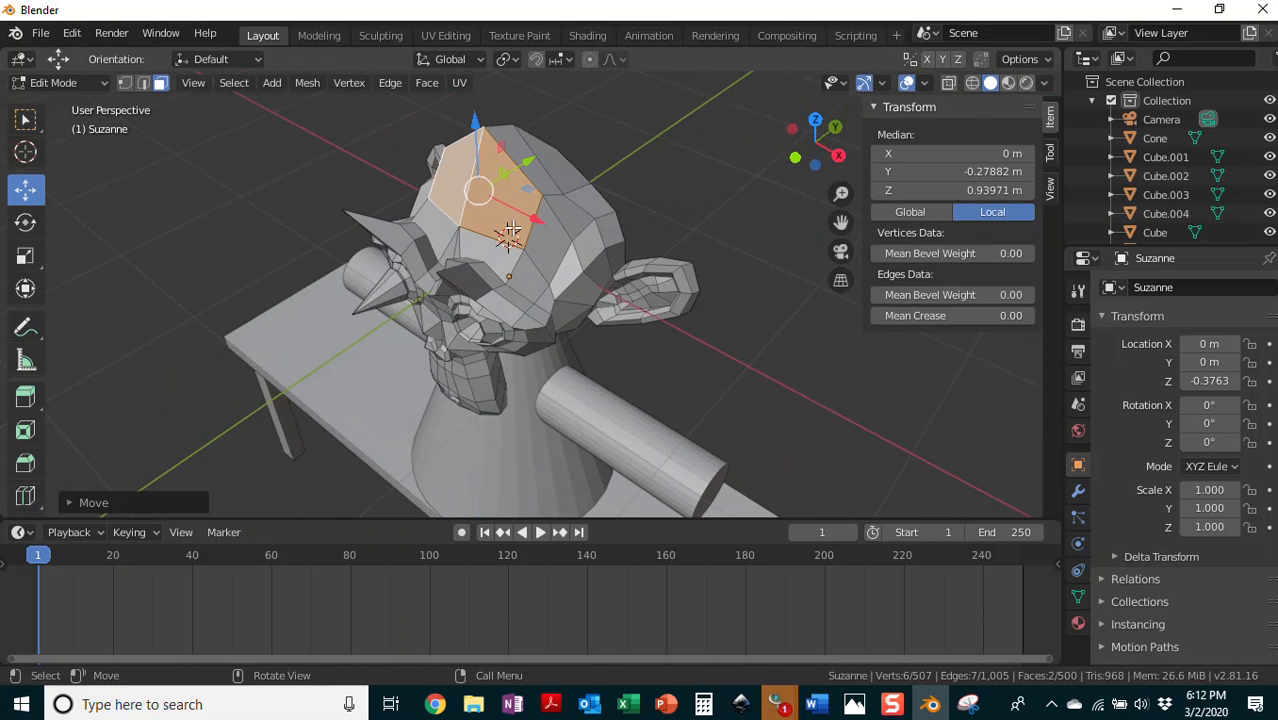
key(g)
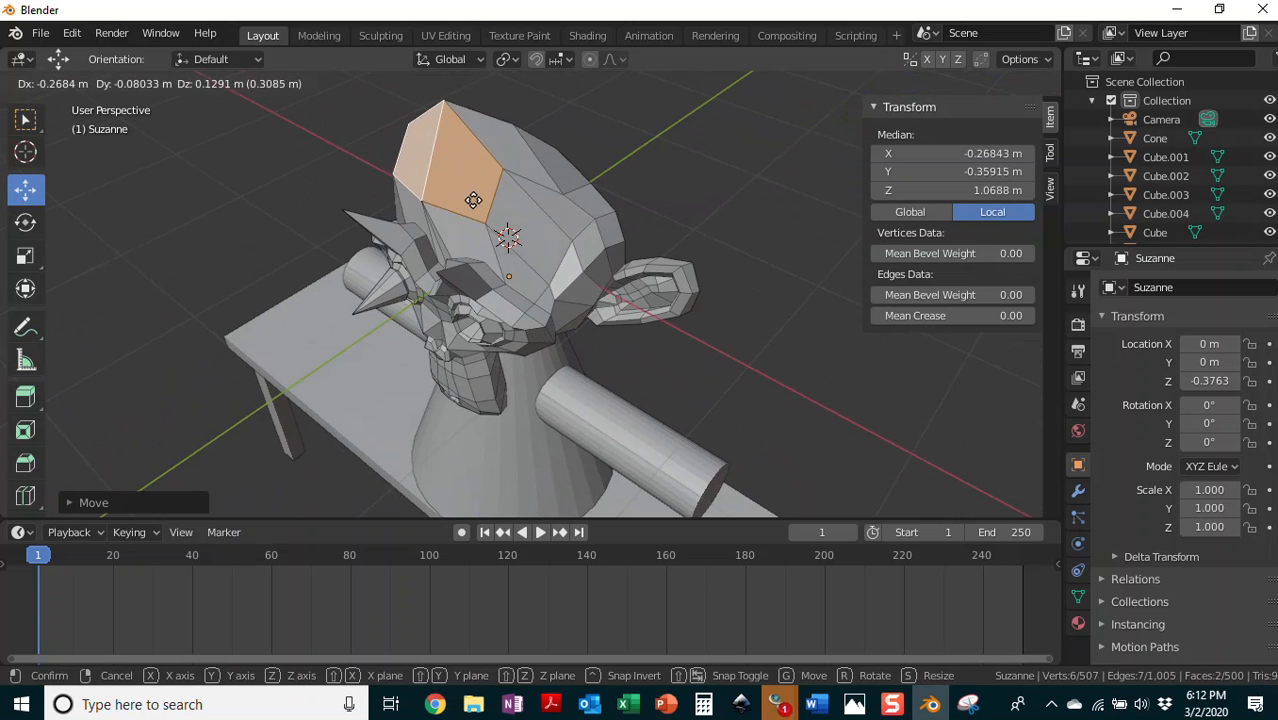
click(485, 183)
middle_drag(337, 214, 587, 227)
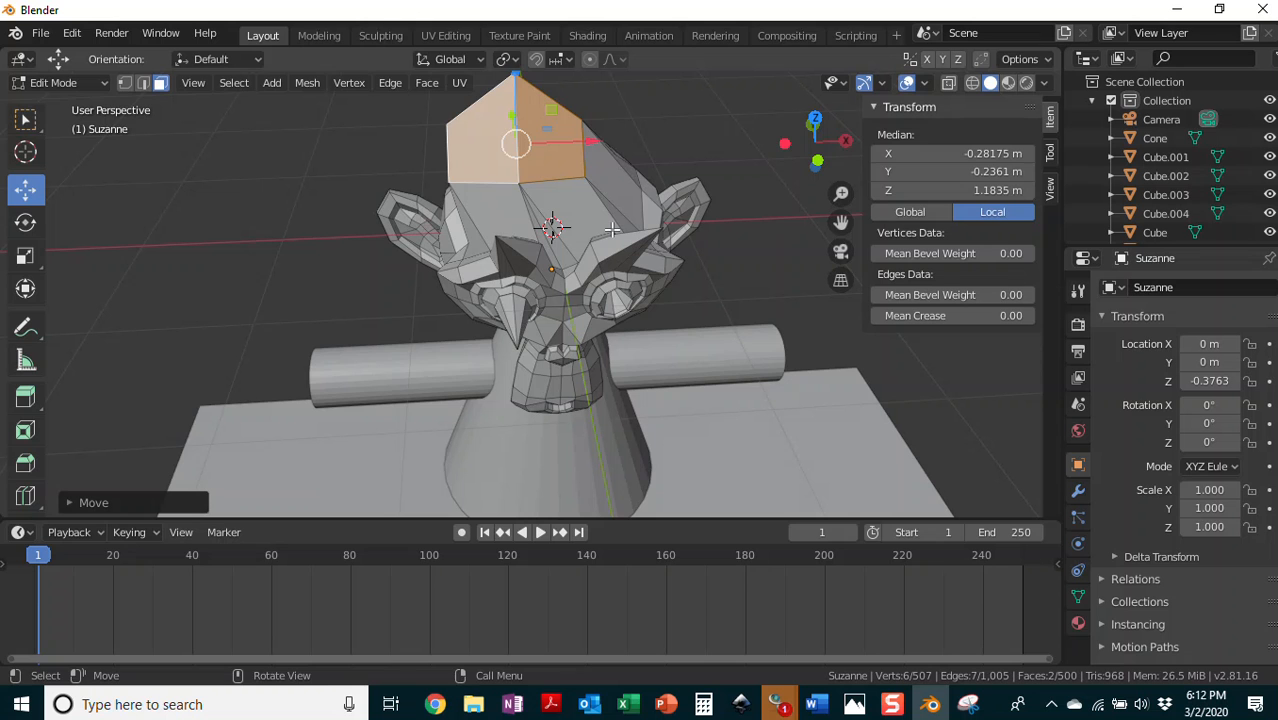
key(ctrl+z)
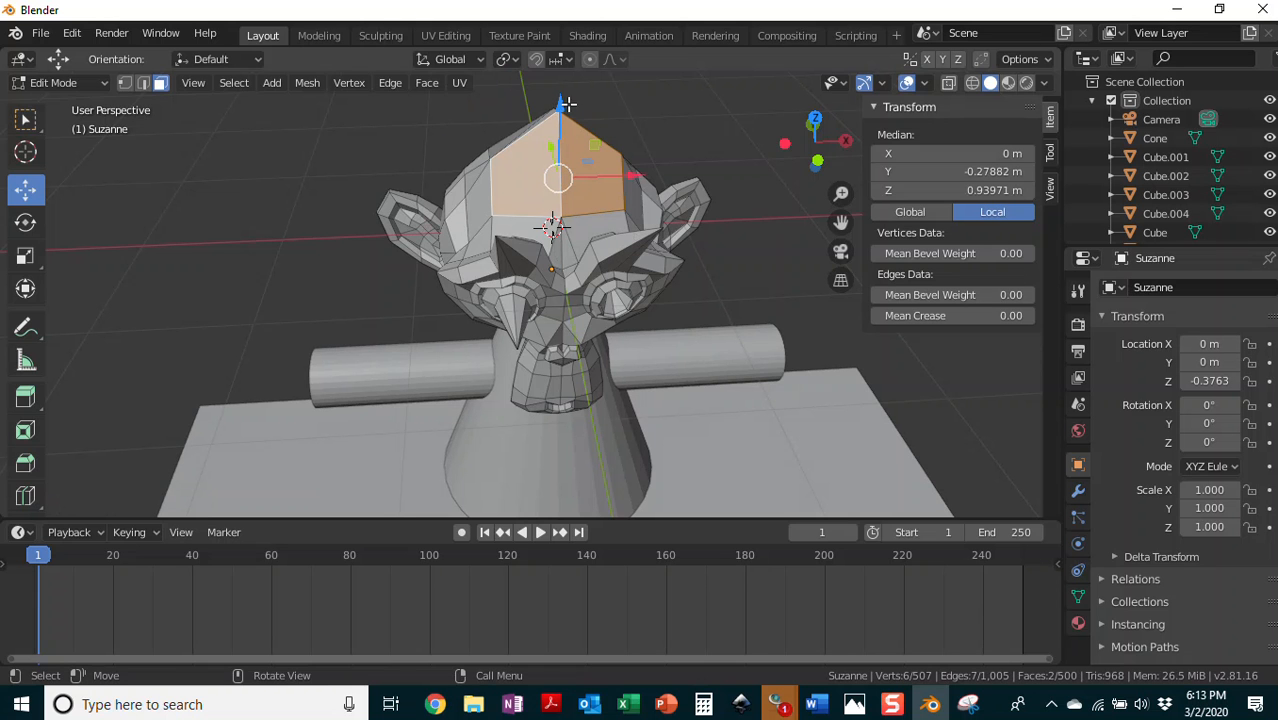
- Switch the monkey head to Object Mode and view the reshaped head from the front and side
mouse_move(727, 267)
middle_down()
mouse_move(718, 275)
mouse_move(733, 291)
middle_up()
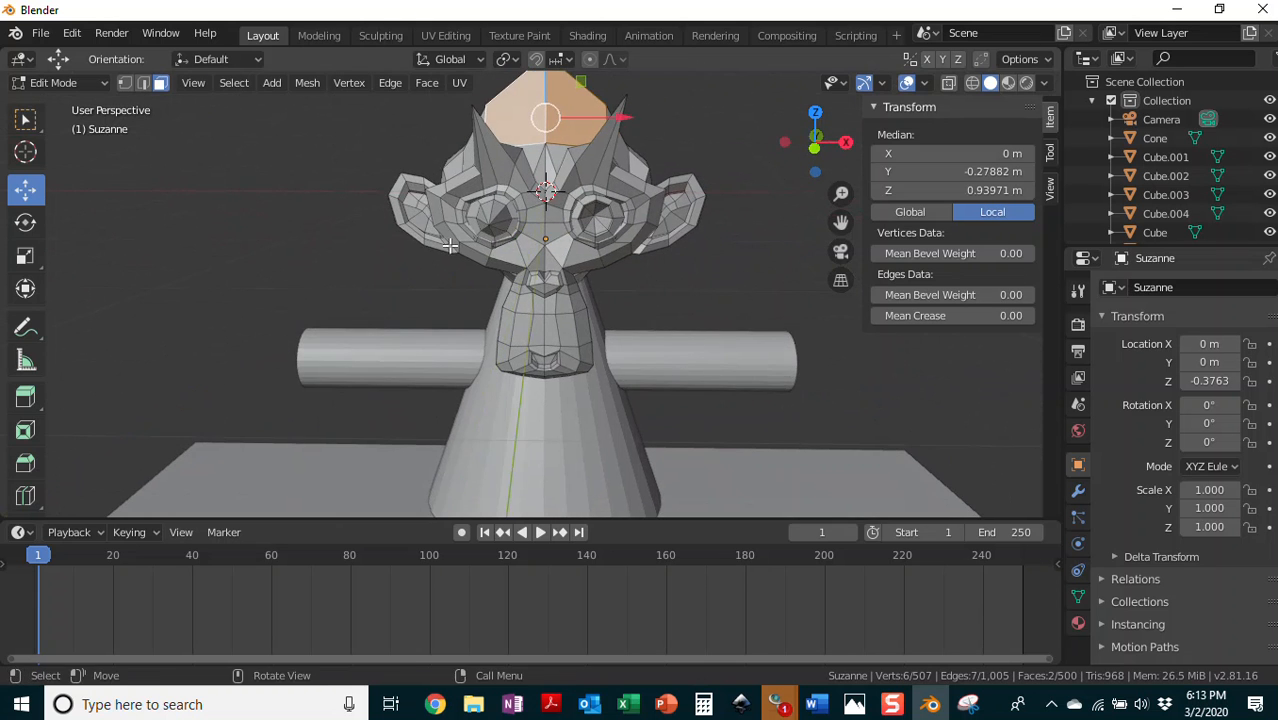
scroll(537, 294, down, 2)
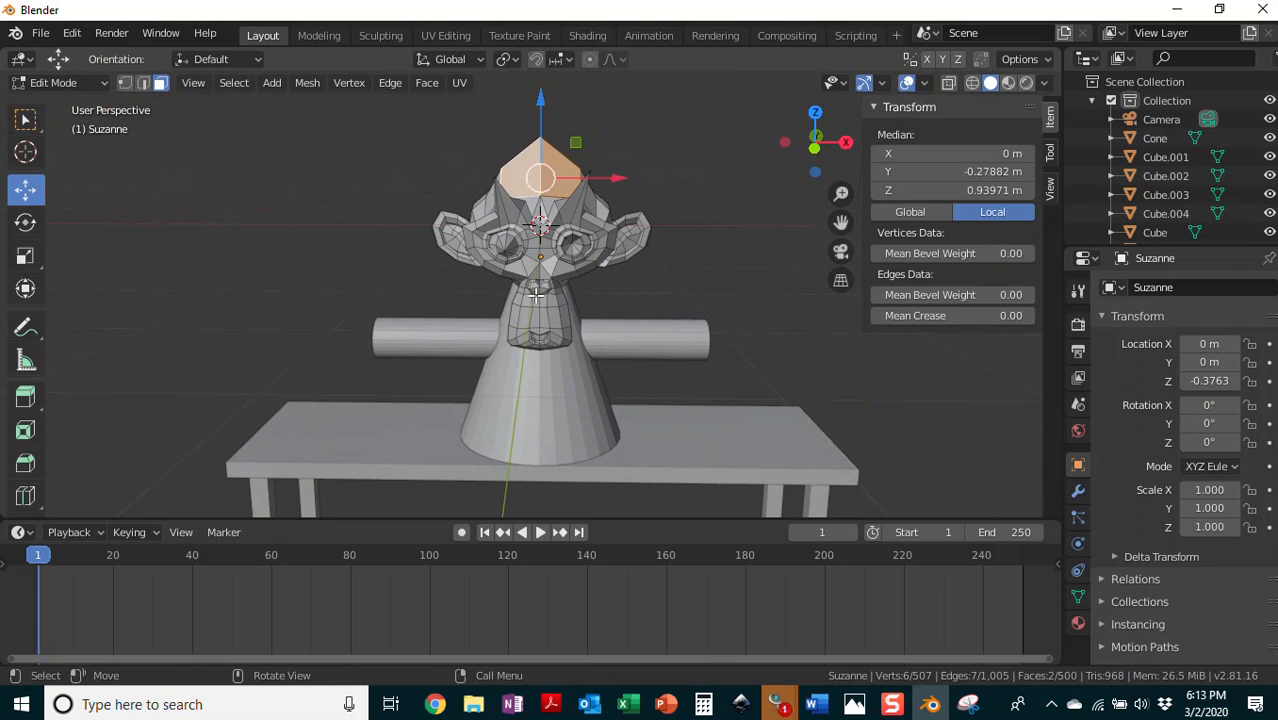
click(78, 83)
click(66, 105)
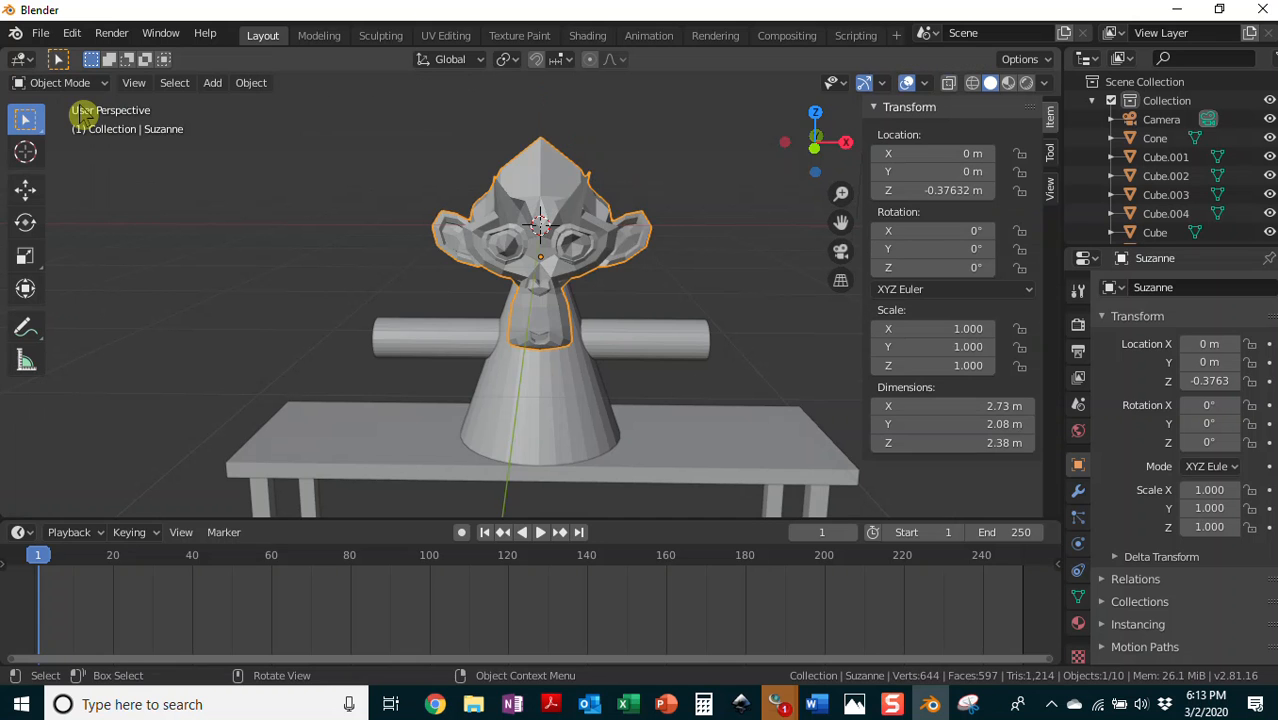
middle_drag(705, 277, 669, 240)
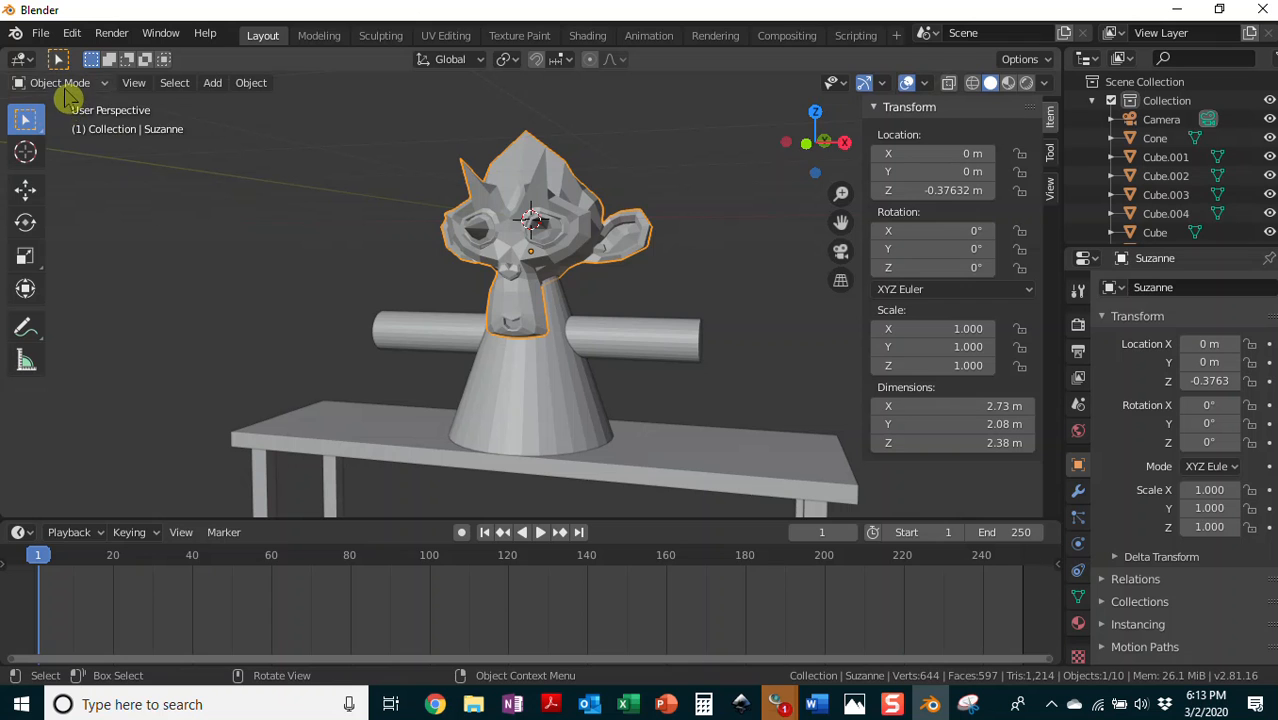
- Return the monkey head to Edit Mode and look through the available mesh editing tools with their names shown
click(68, 90)
click(60, 125)
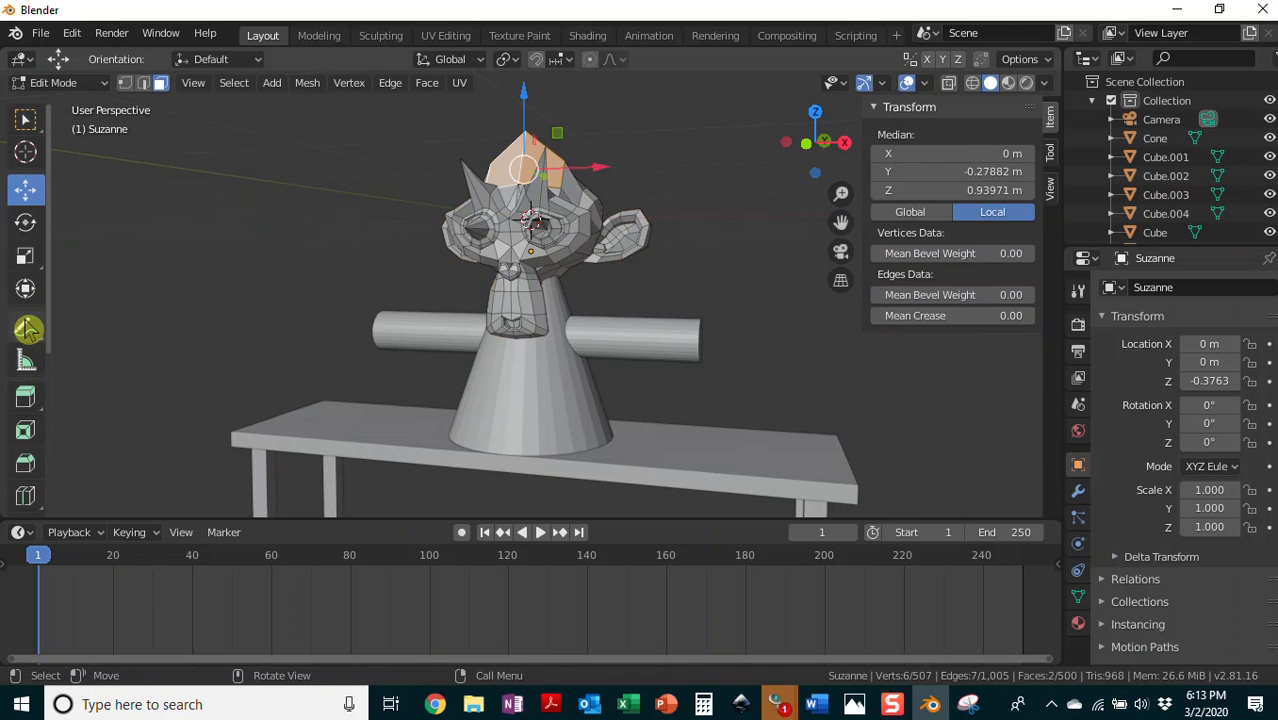
scroll(27, 465, down, 4)
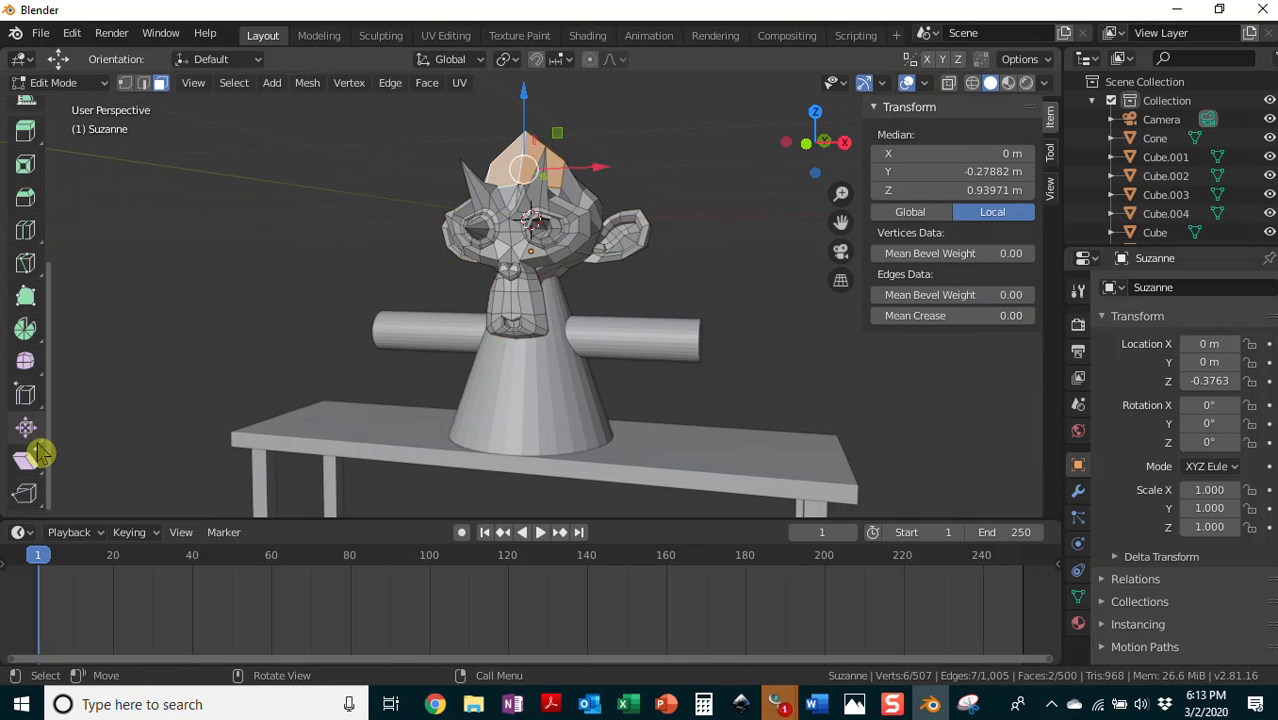
scroll(25, 395, up, 4)
drag(48, 262, 188, 268)
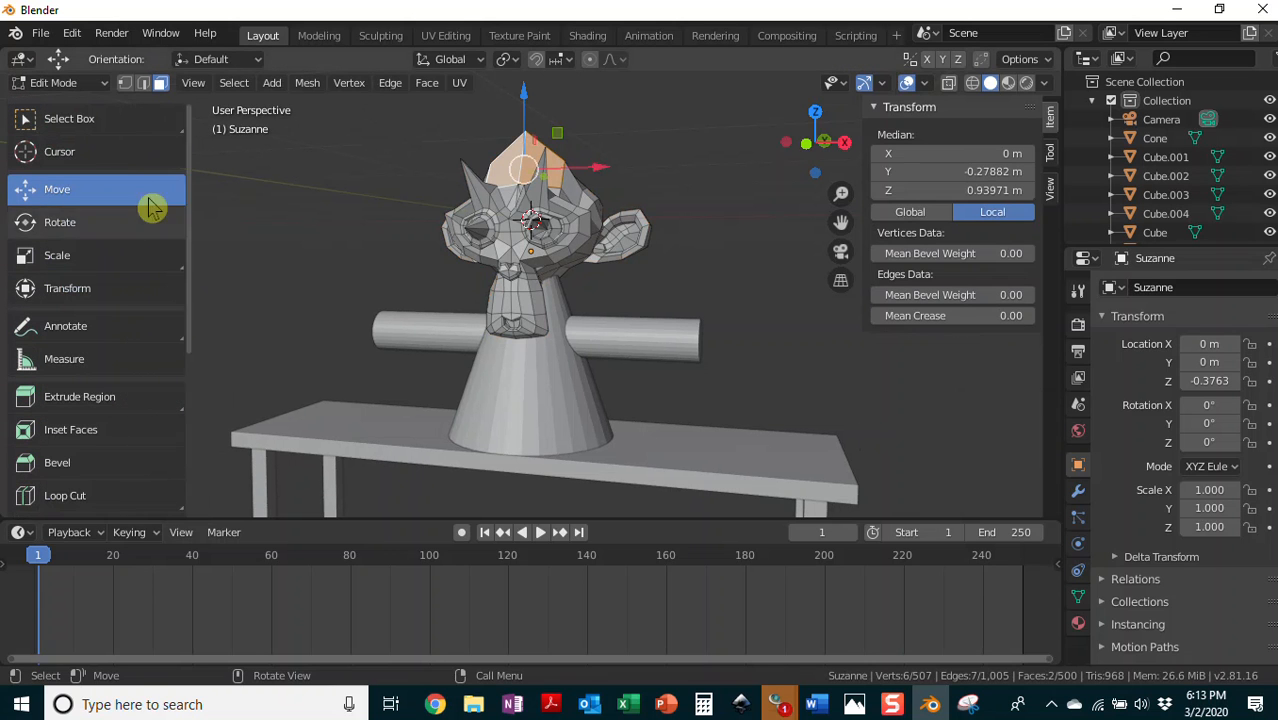
scroll(40, 380, down, 3)
drag(188, 278, 33, 297)
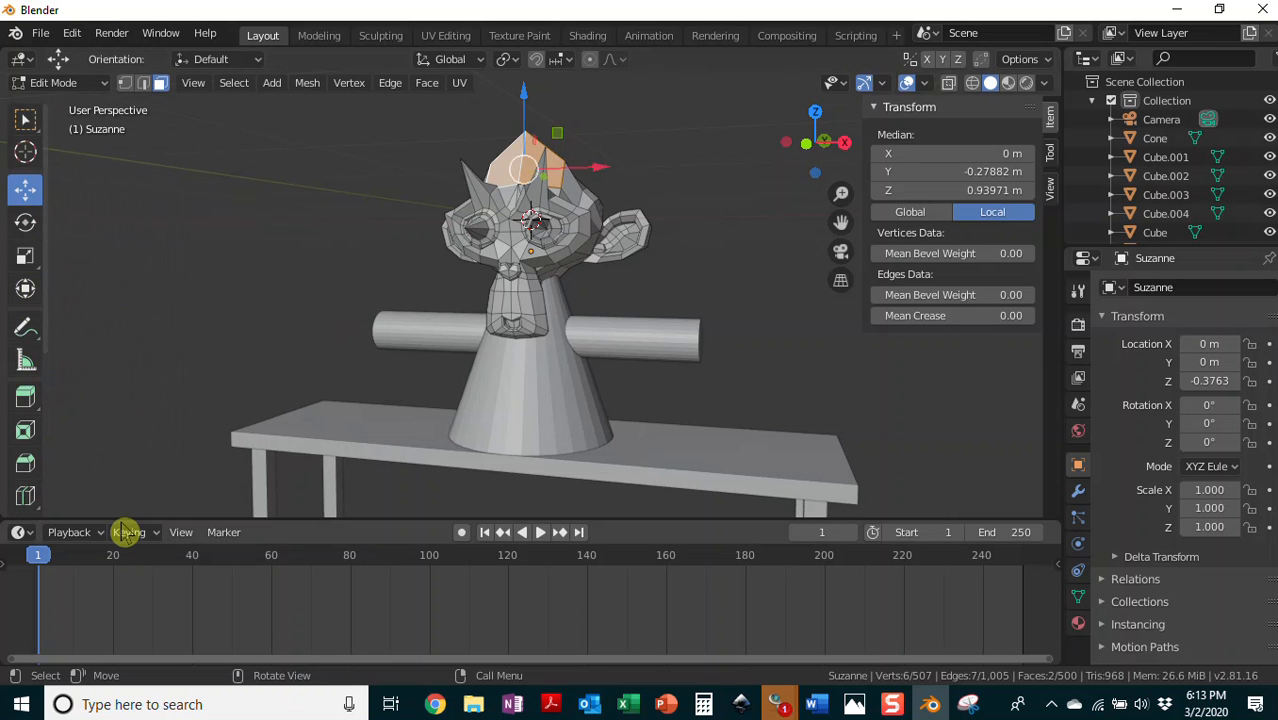
- Shrink the timeline to enlarge the 3D viewport, and deselect all faces with the Select Box tool
drag(119, 519, 113, 583)
drag(113, 590, 113, 590)
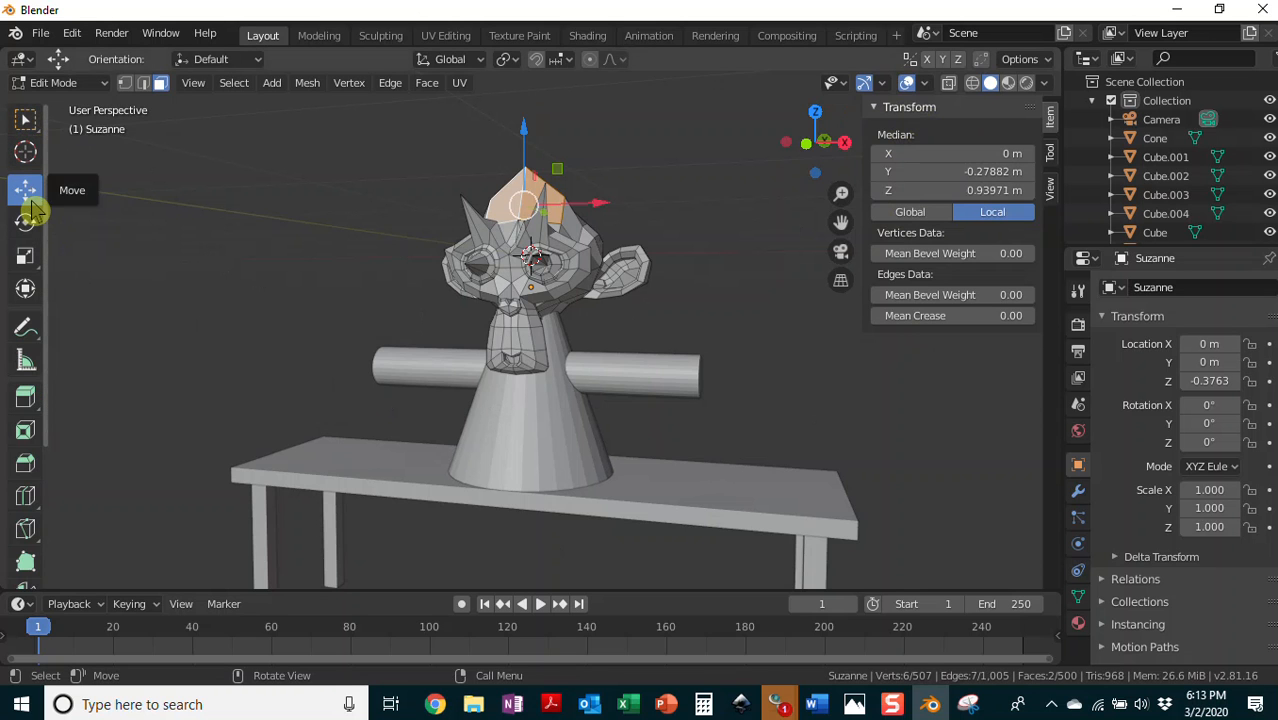
click(25, 119)
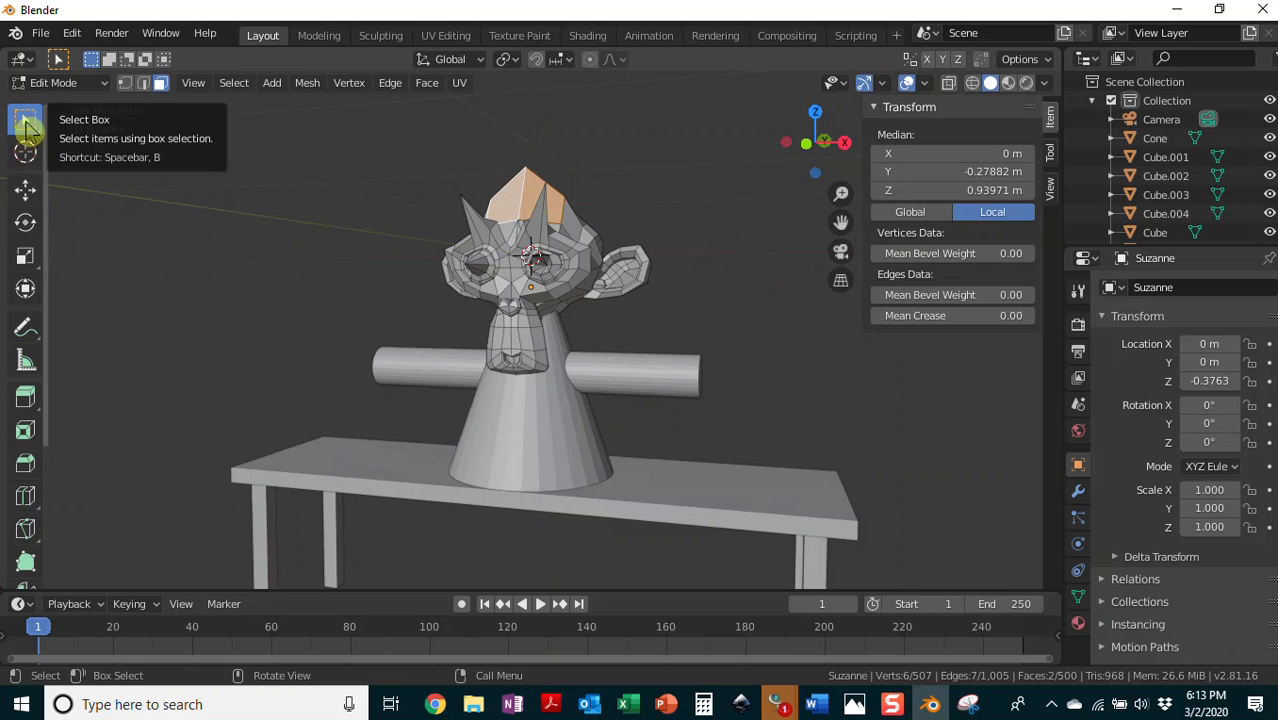
click(421, 375)
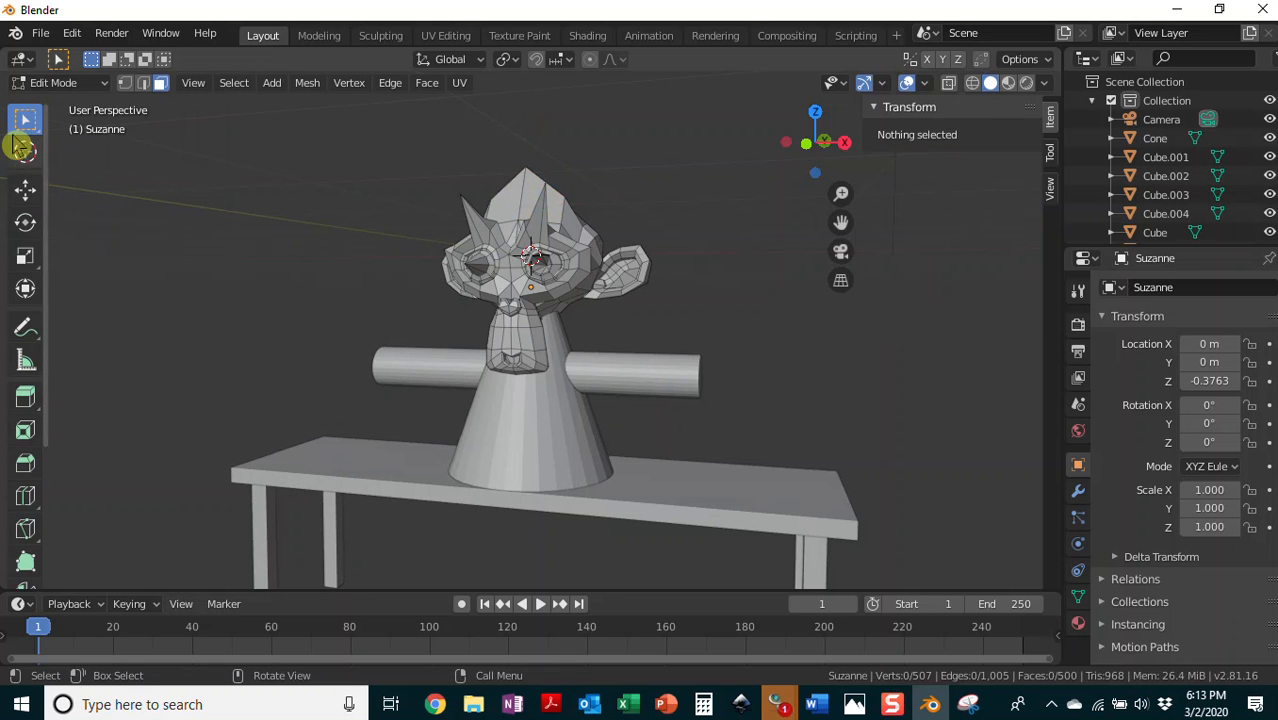
- Return to Object Mode and select the horizontal arm cylinder
scroll(730, 393, up, 4)
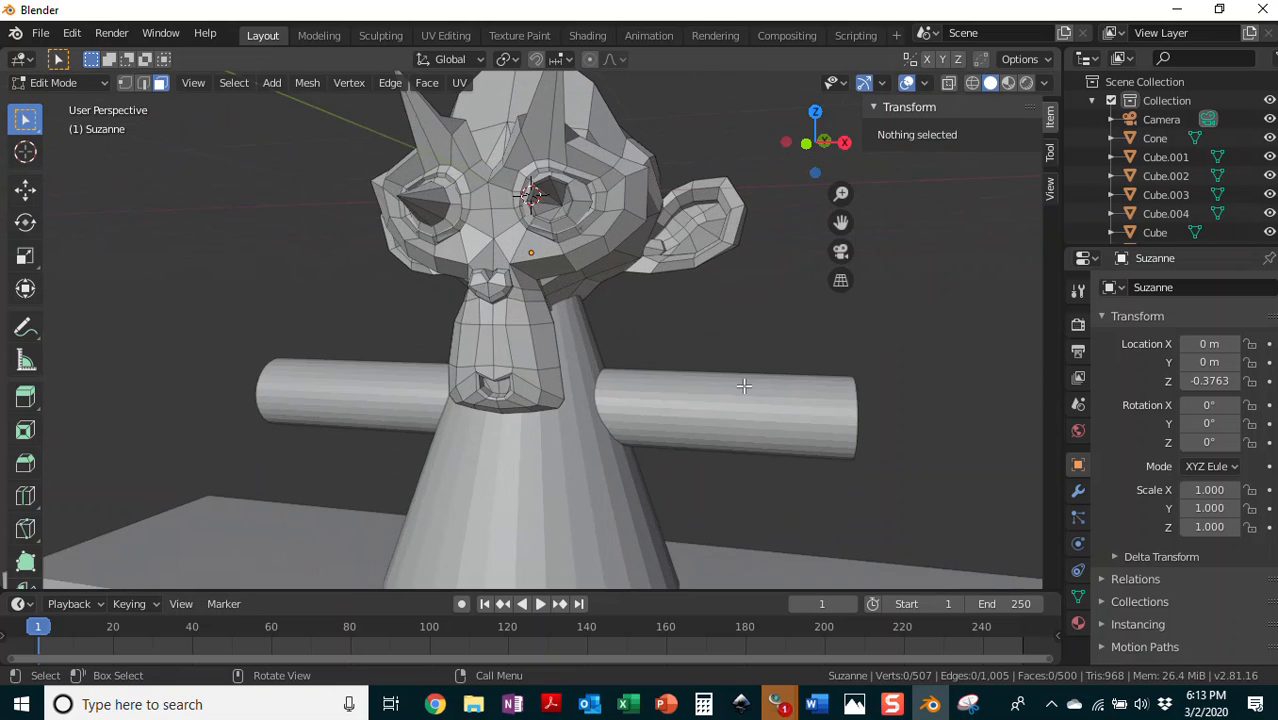
scroll(744, 386, down, 3)
middle_drag(415, 371, 611, 343)
middle_drag(588, 390, 470, 392)
click(62, 83)
click(80, 104)
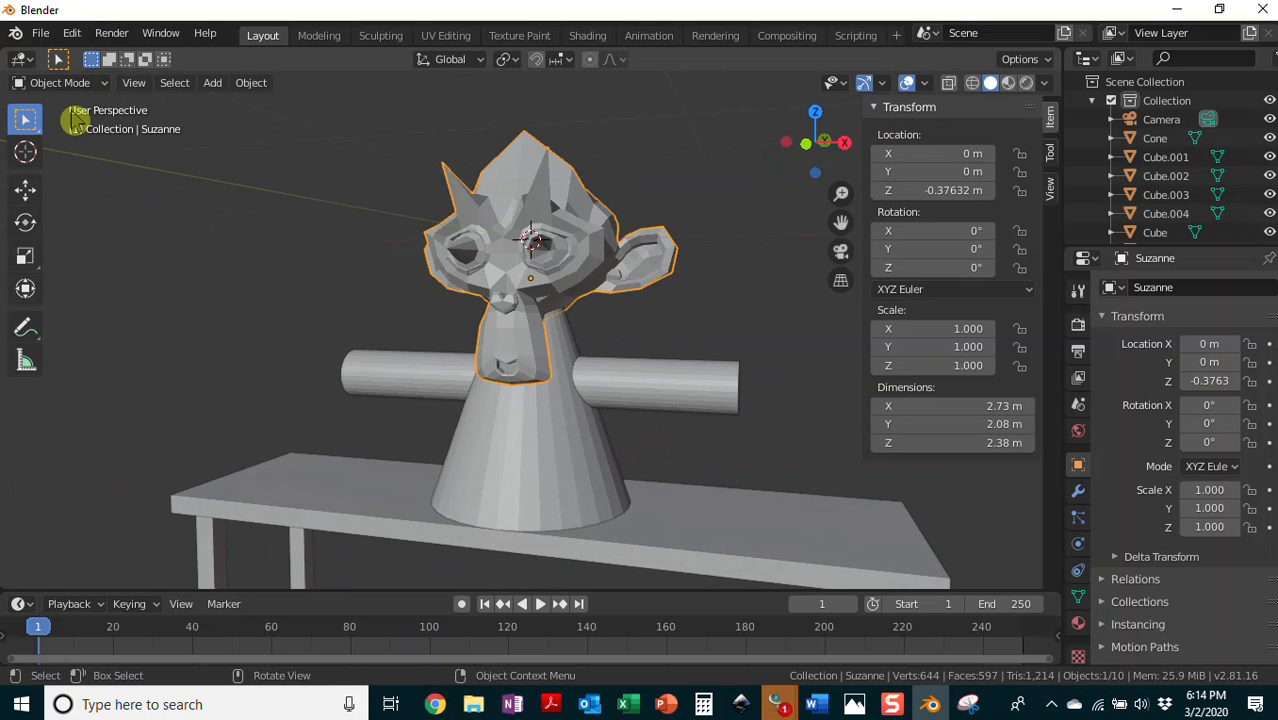
click(622, 393)
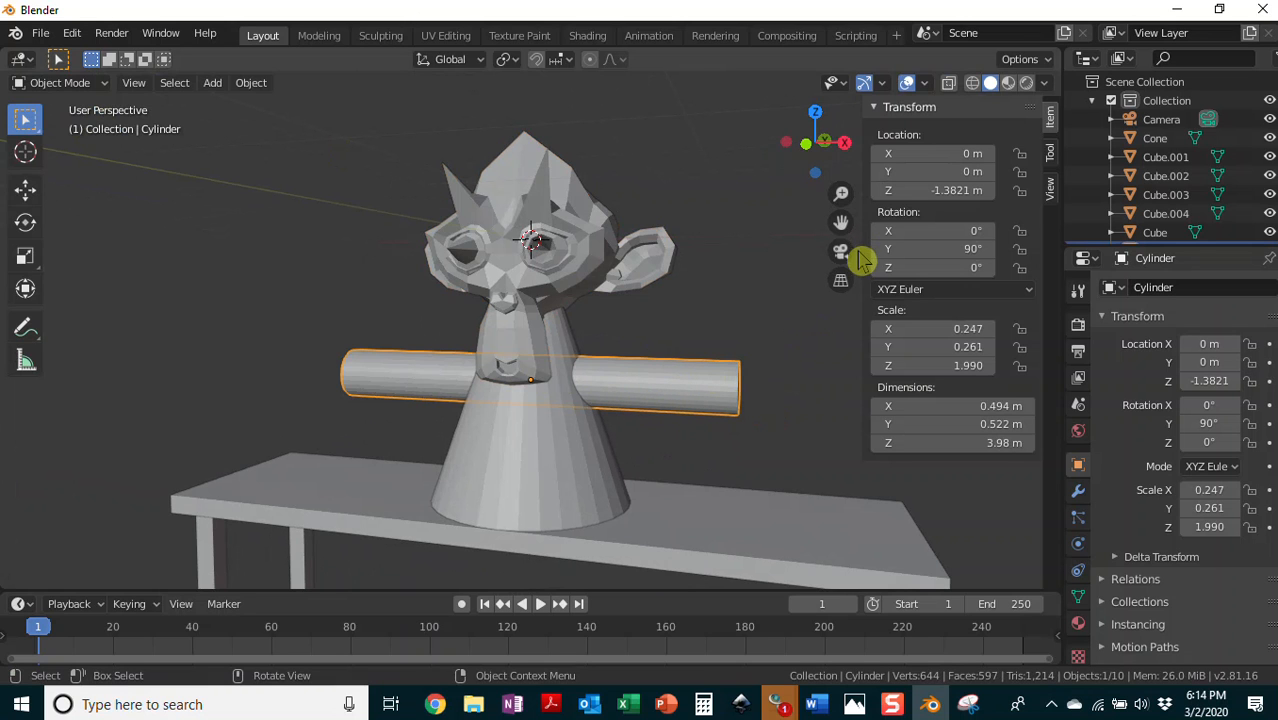
- Try an X rotation of 30° on the arm cylinder and reset it to 0°
click(964, 232)
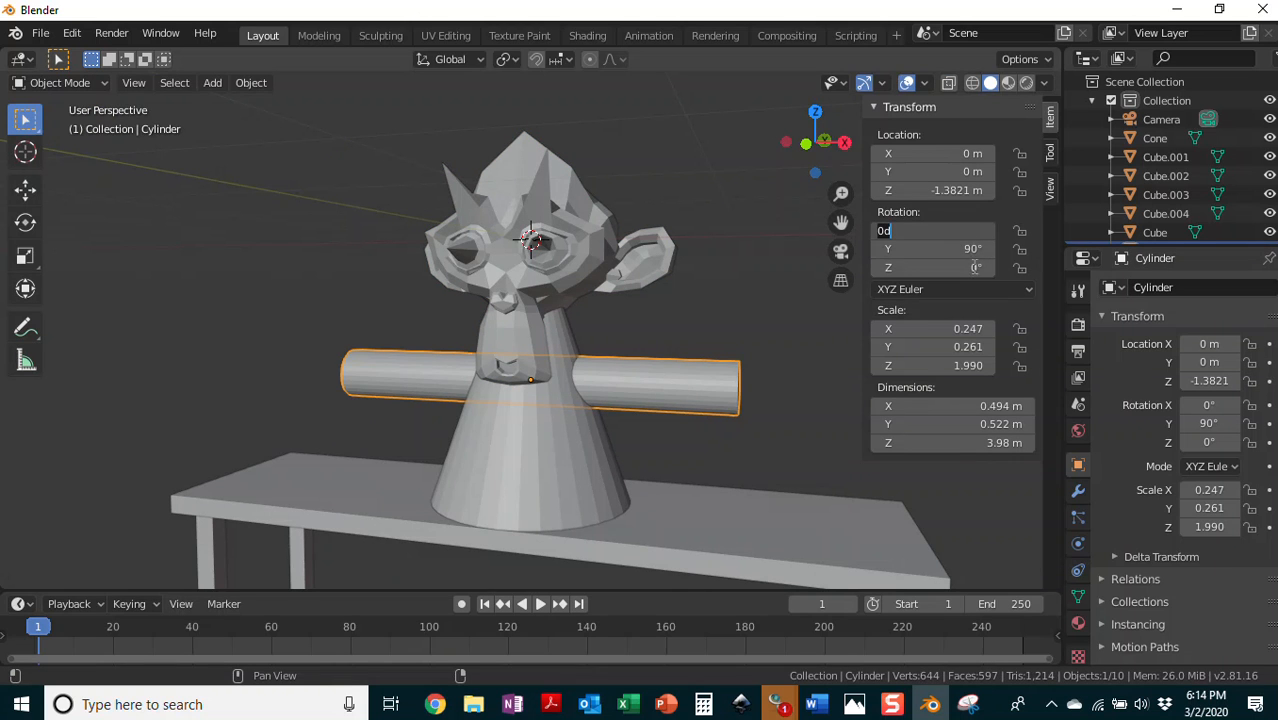
text(30)
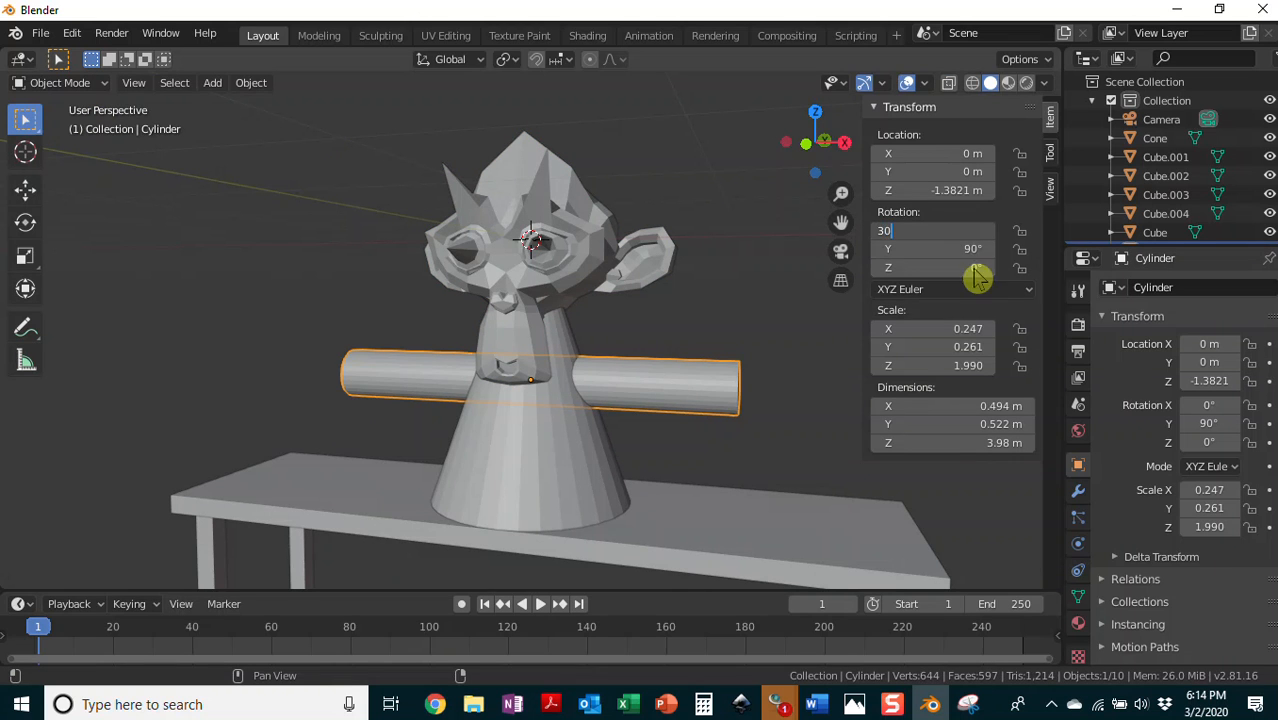
key(Return)
click(975, 232)
text(0)
key(Return)
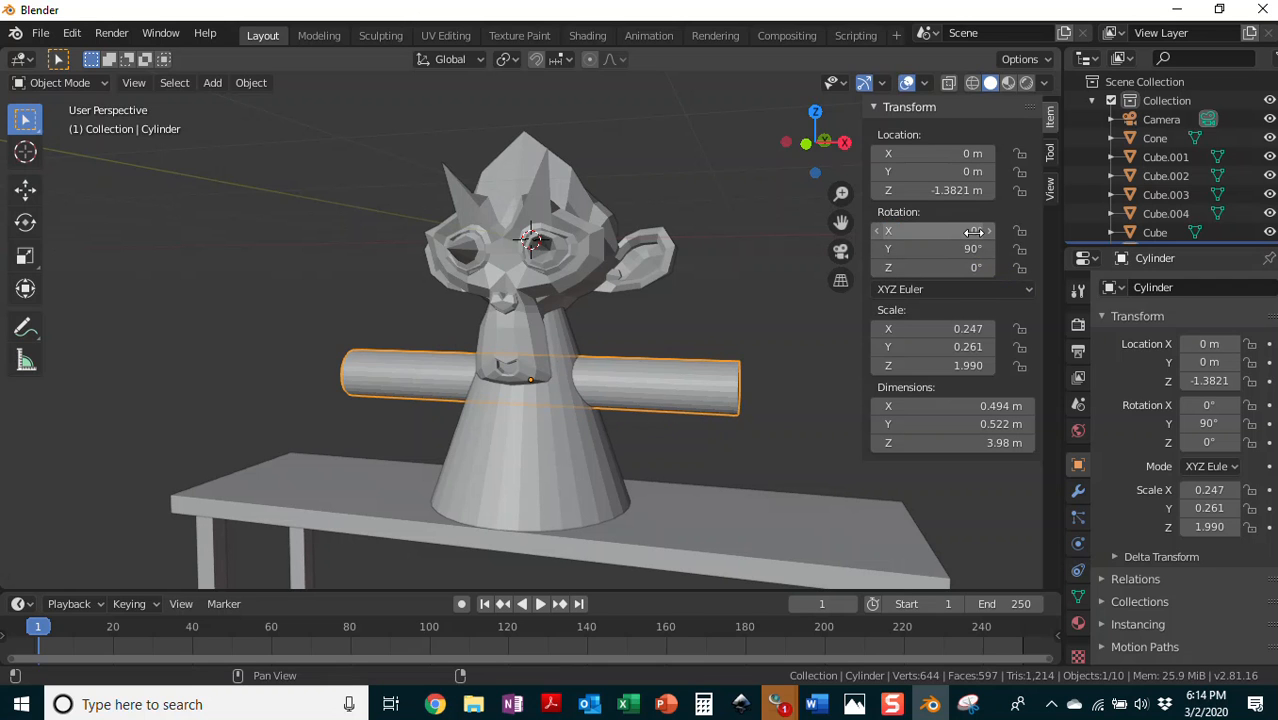
- Try a Z rotation of 30° on the arm cylinder and reset it to 0°
click(975, 267)
text(30)
key(Return)
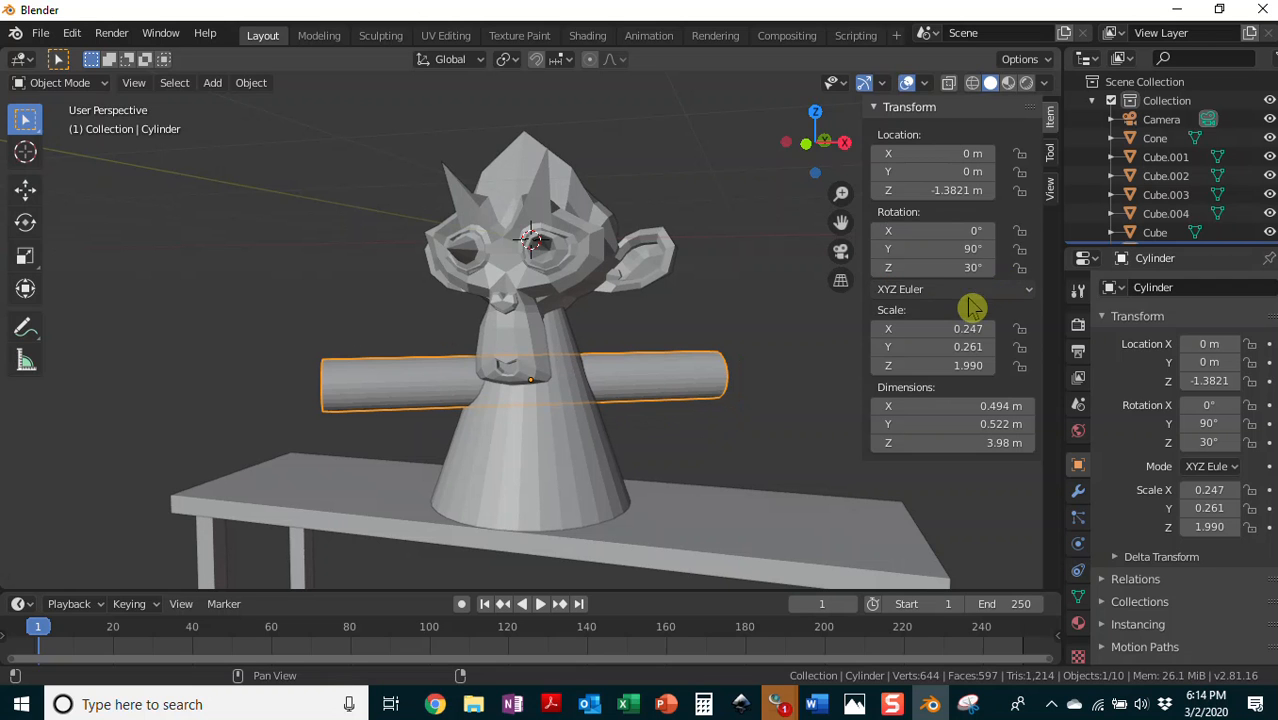
click(980, 268)
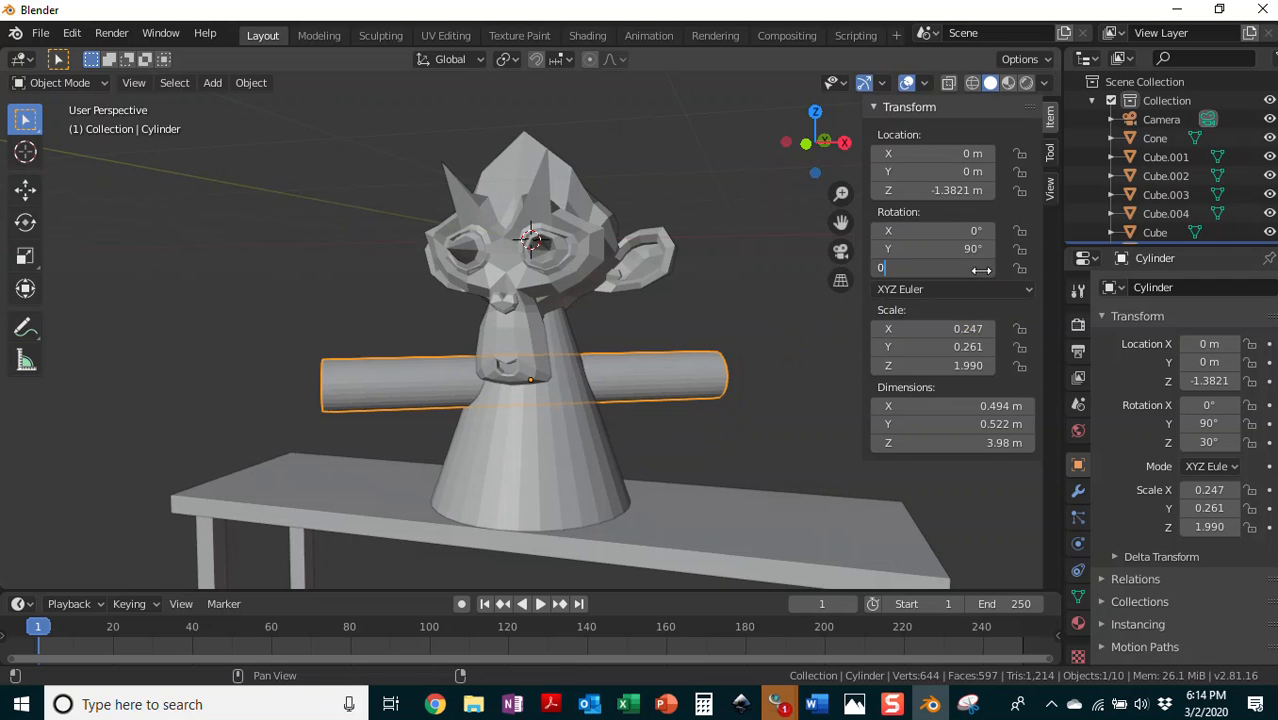
key(Return)
- Set the arm cylinder's Y rotation to 120° so that it slants across the body
click(967, 251)
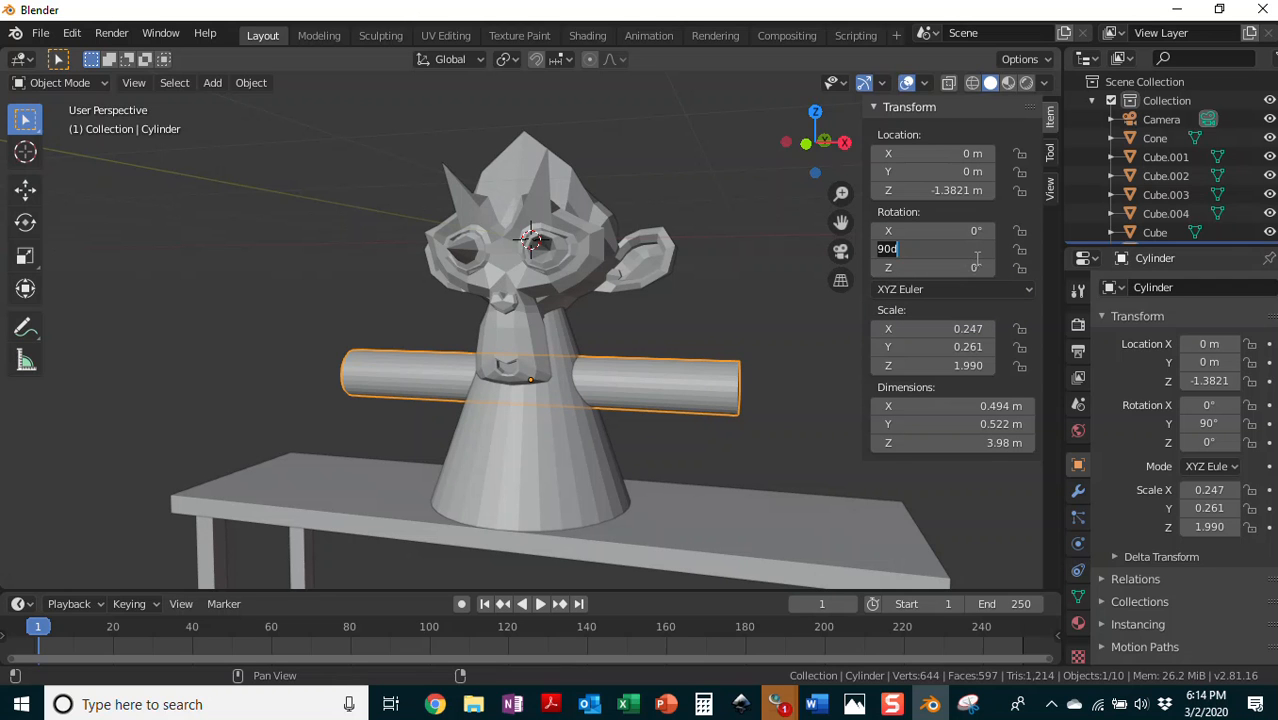
key(Return)
middle_drag(776, 300, 825, 322)
key(KP_0)
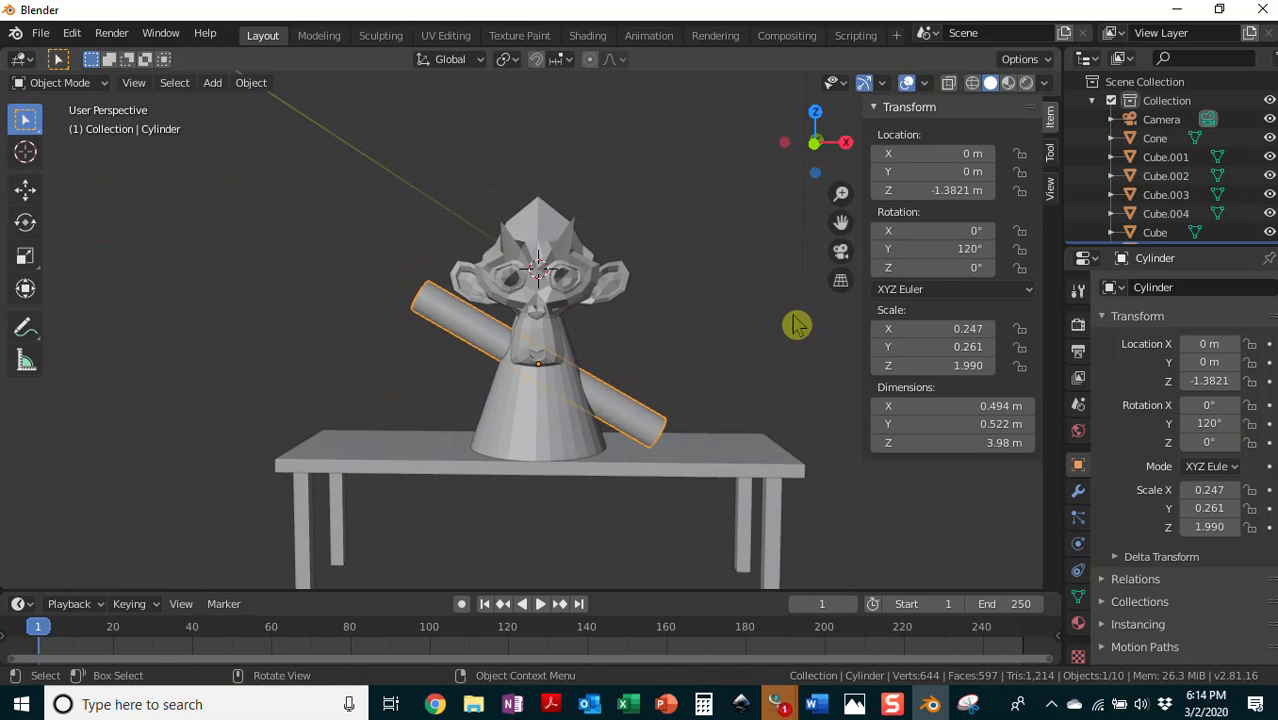
key(KP_0)
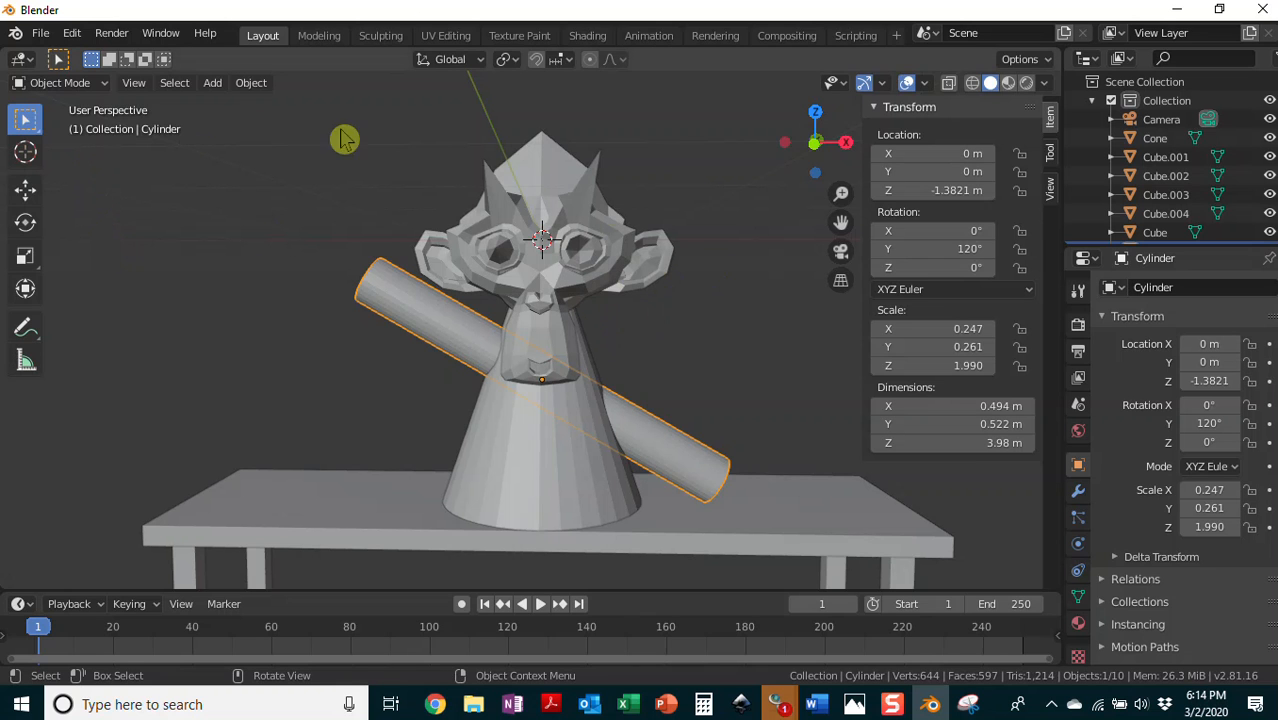
- Select the monkey head, the arm cylinder and the body cone together, with the cone as the active object
click(515, 193)
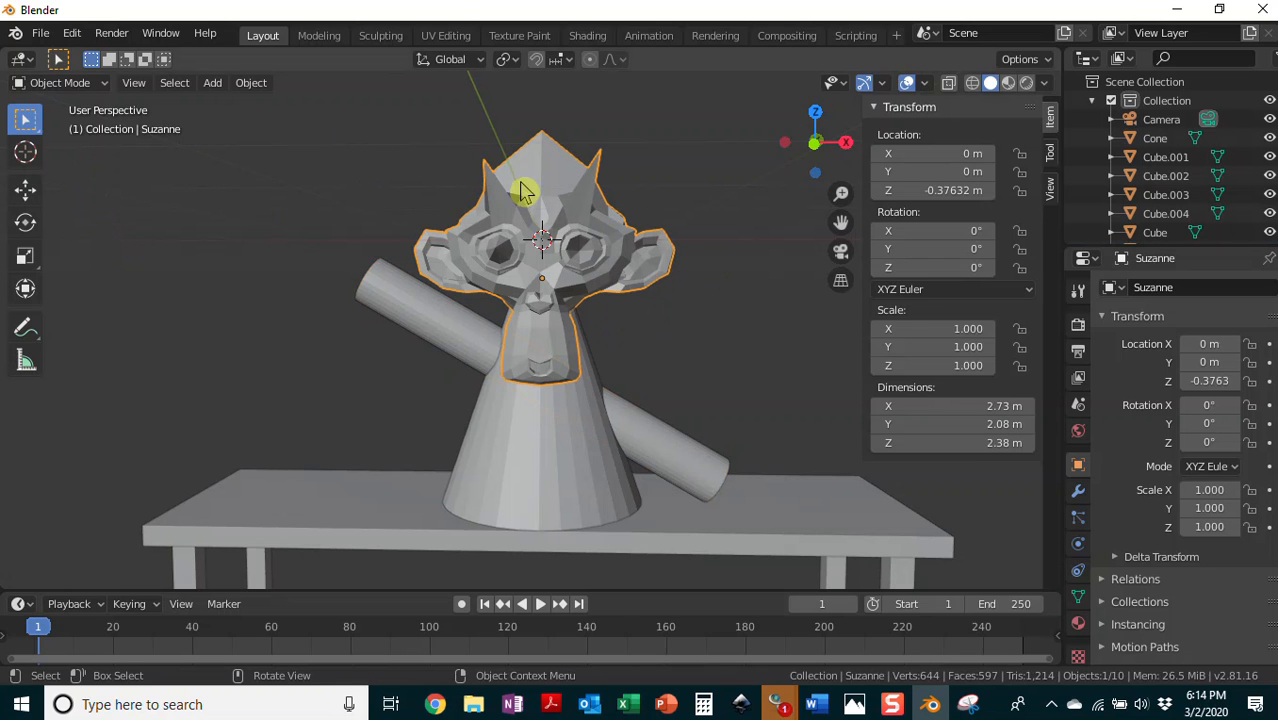
shift+click(434, 342)
shift+click(514, 424)
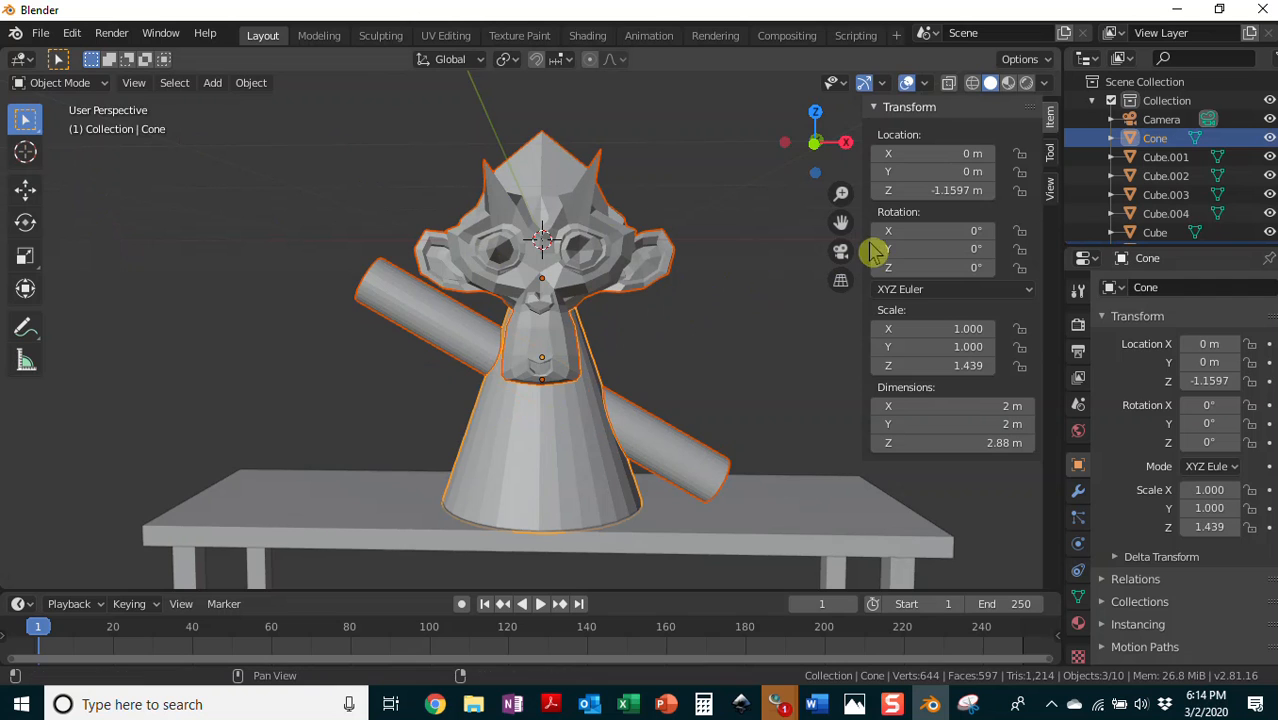
- Try an X location of 1 m with the three separate objects selected, and undo the move
click(966, 153)
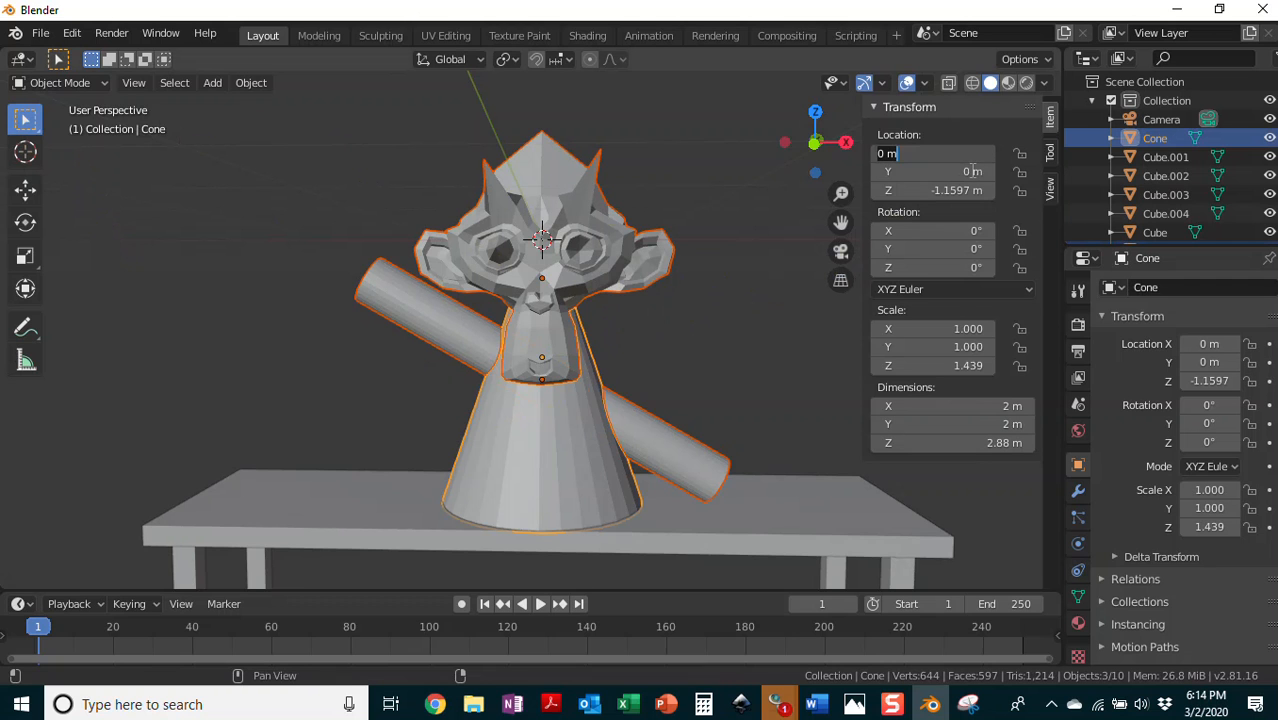
key(Return)
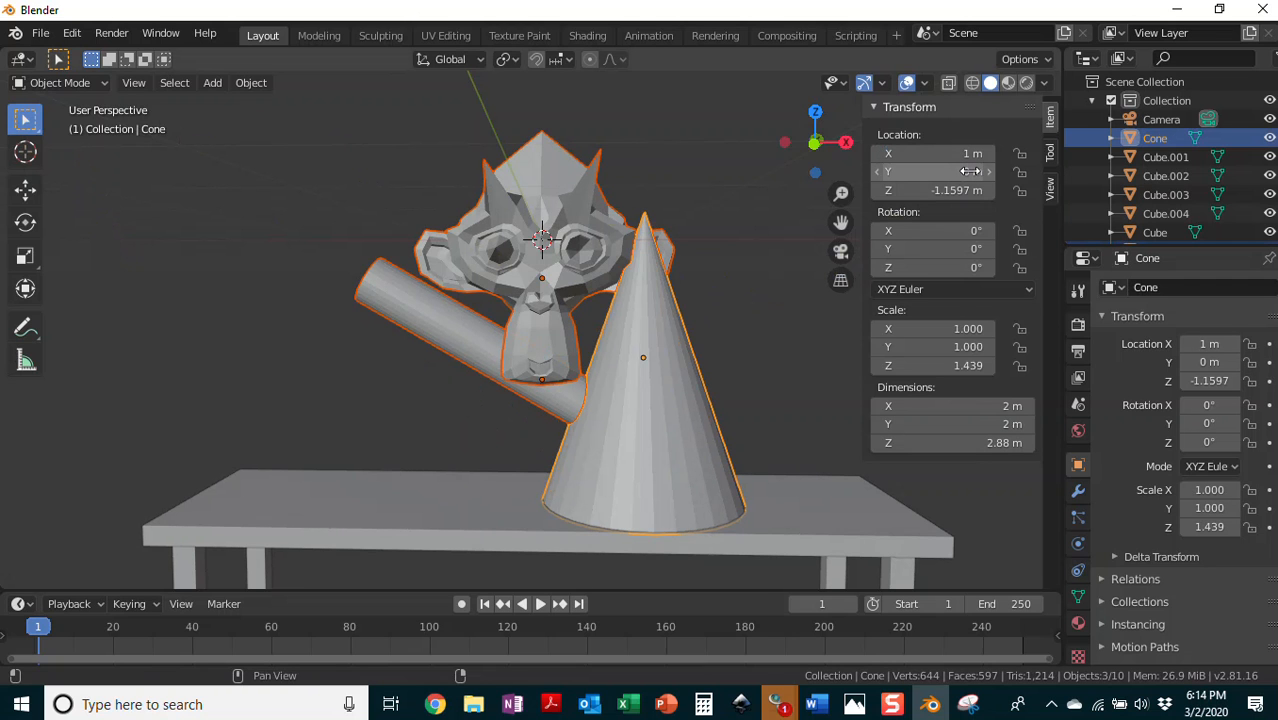
key(ctrl+z)
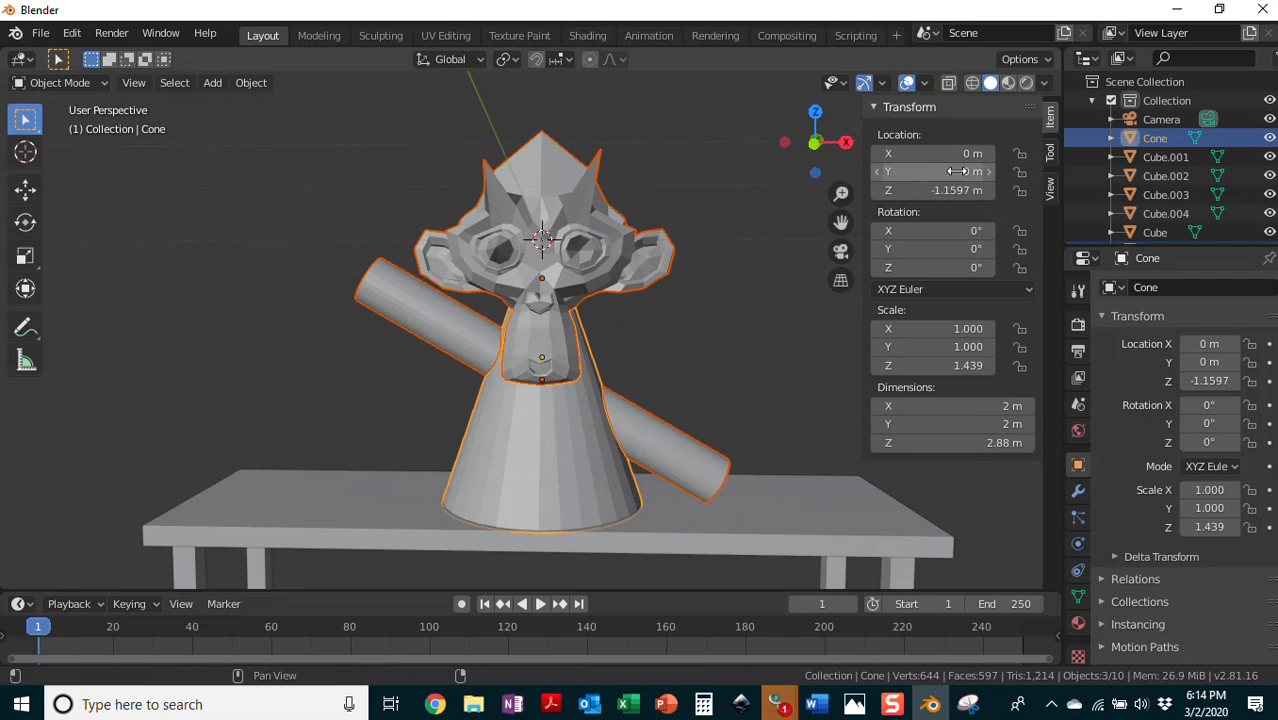
- Join the selected head, arm cylinder and cone into a single object
click(251, 86)
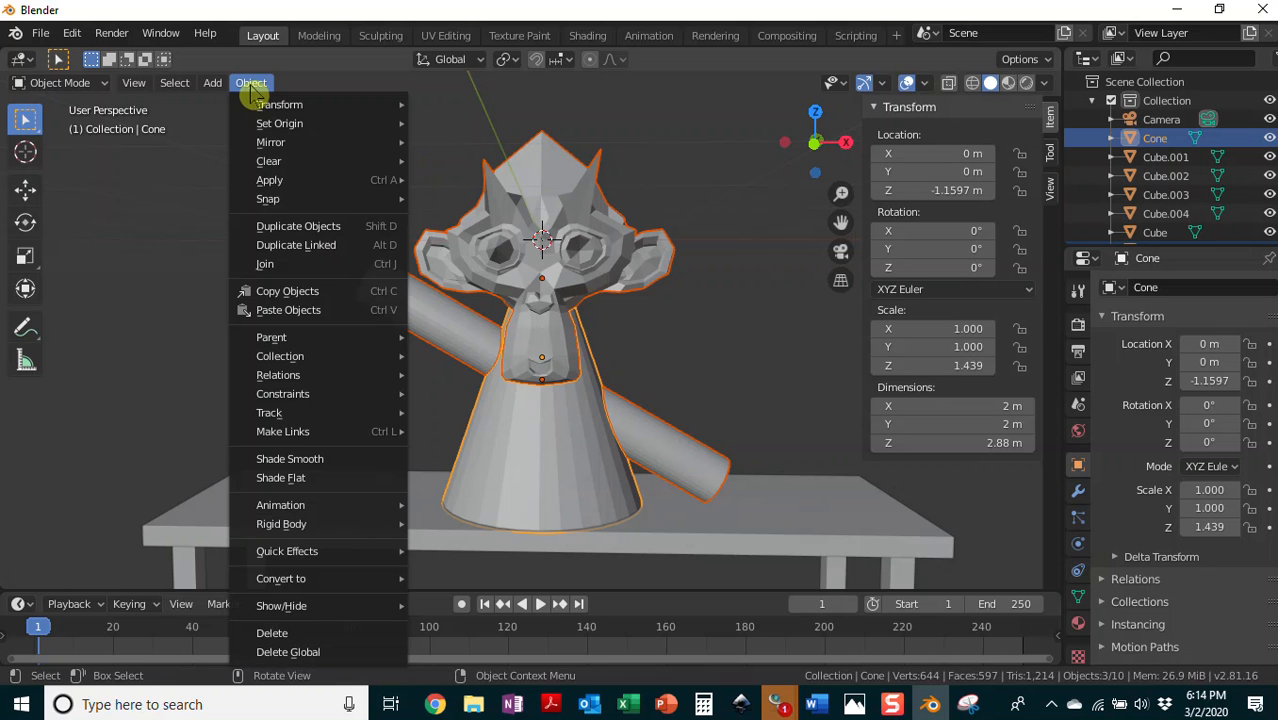
click(268, 272)
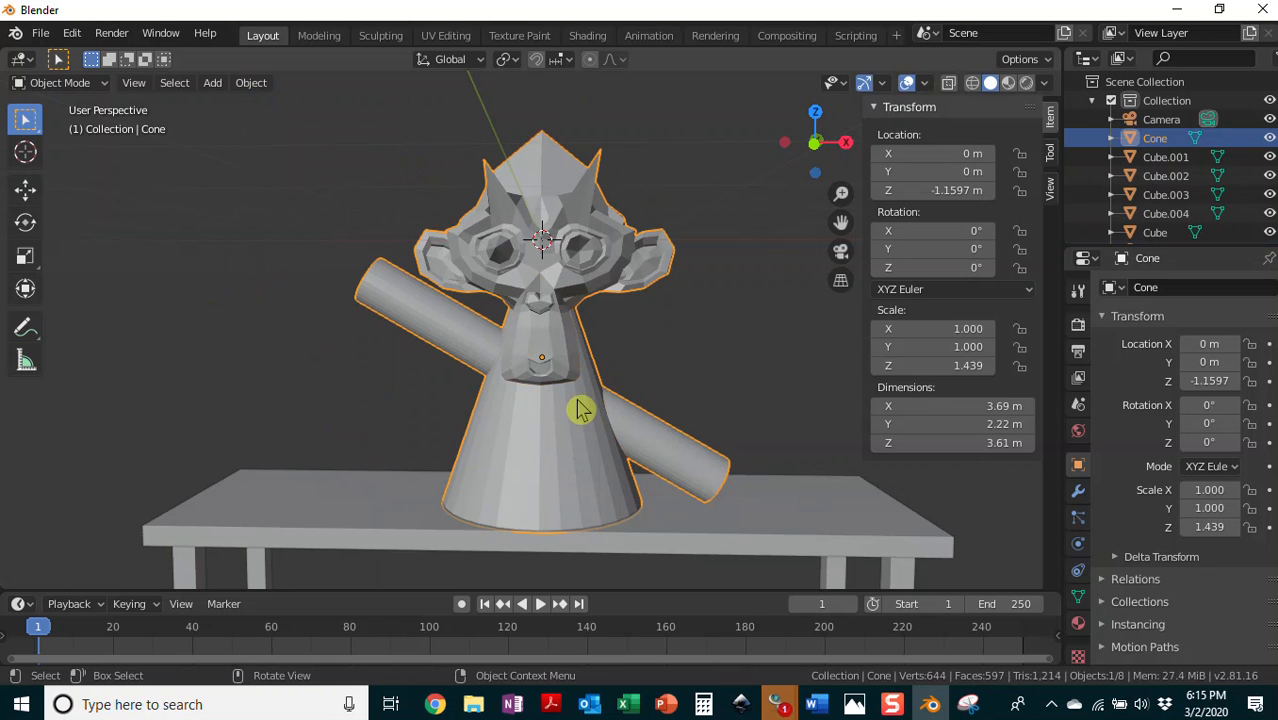
- Try X locations of 1 m, 2 m and -2 m on the joined figure, and reset X to 0 m in front view
click(965, 154)
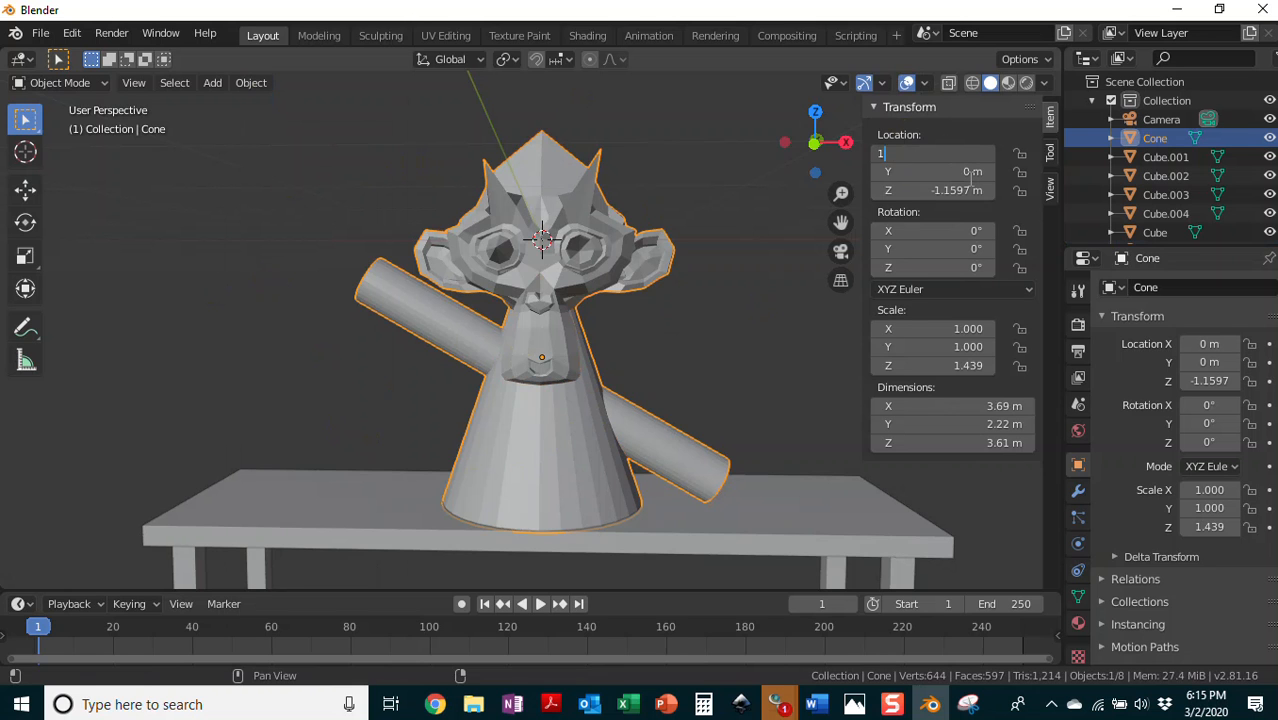
text(1)
key(Return)
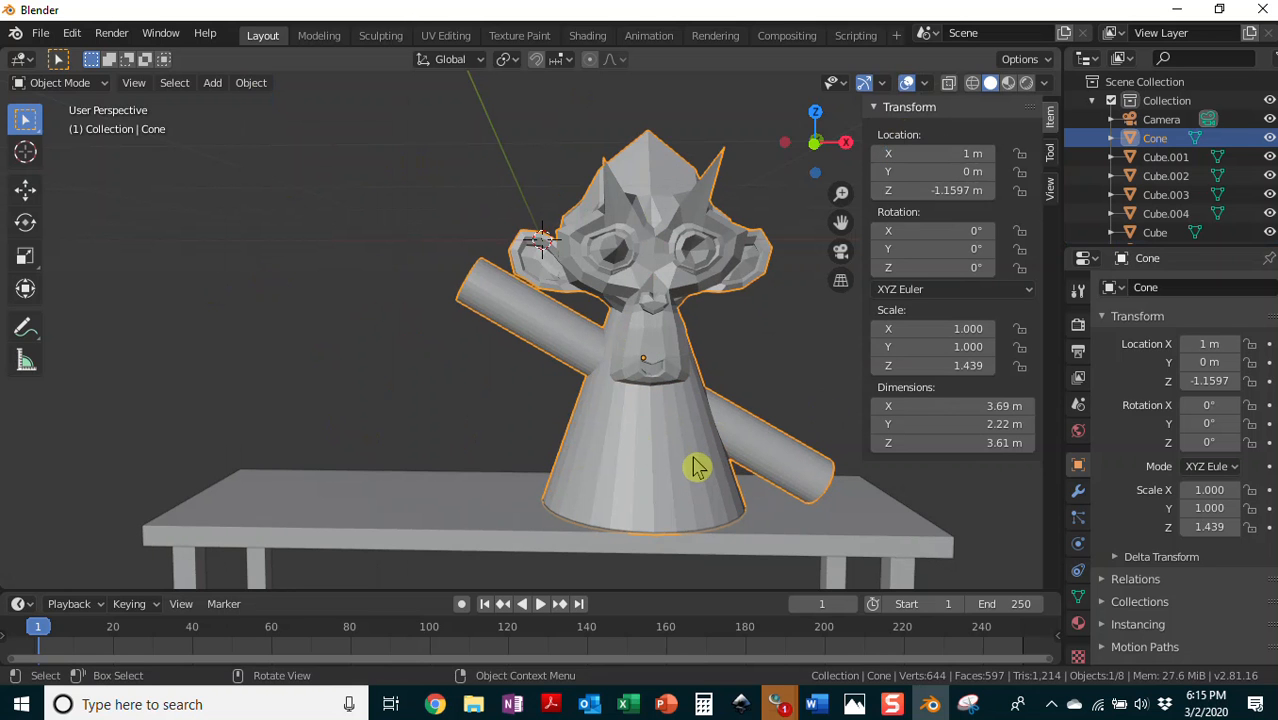
click(961, 153)
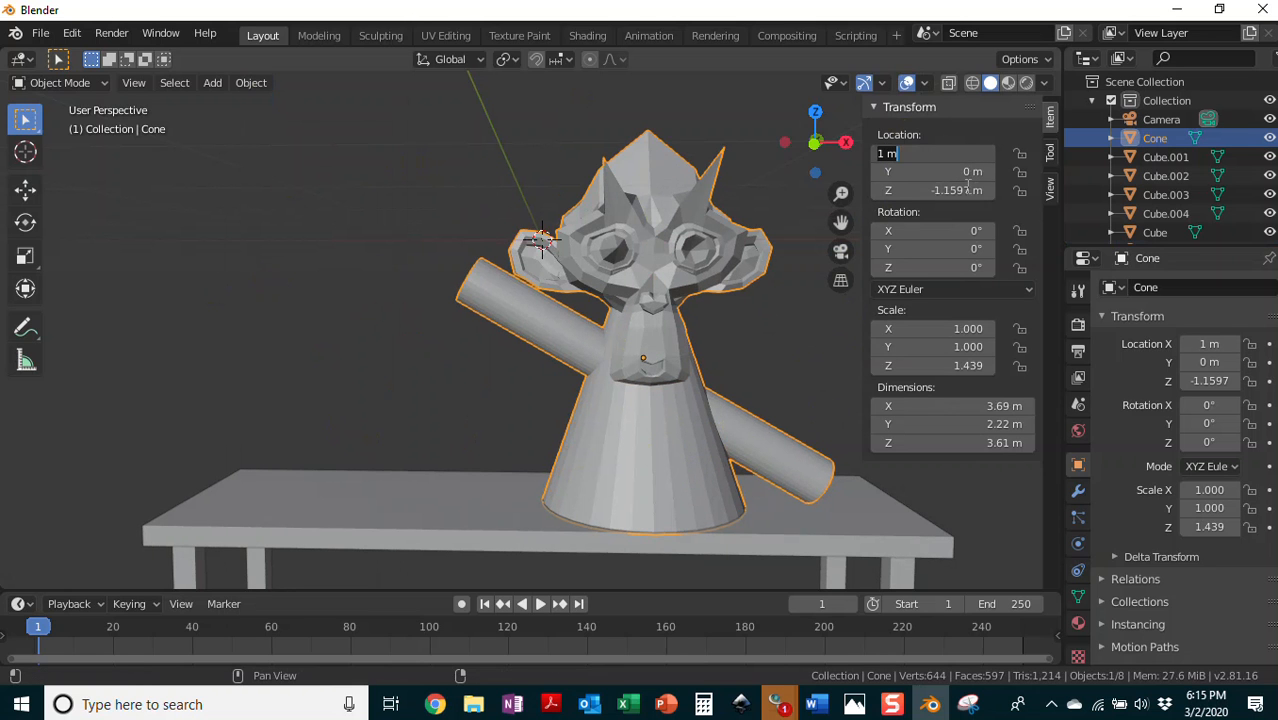
text(2)
key(Return)
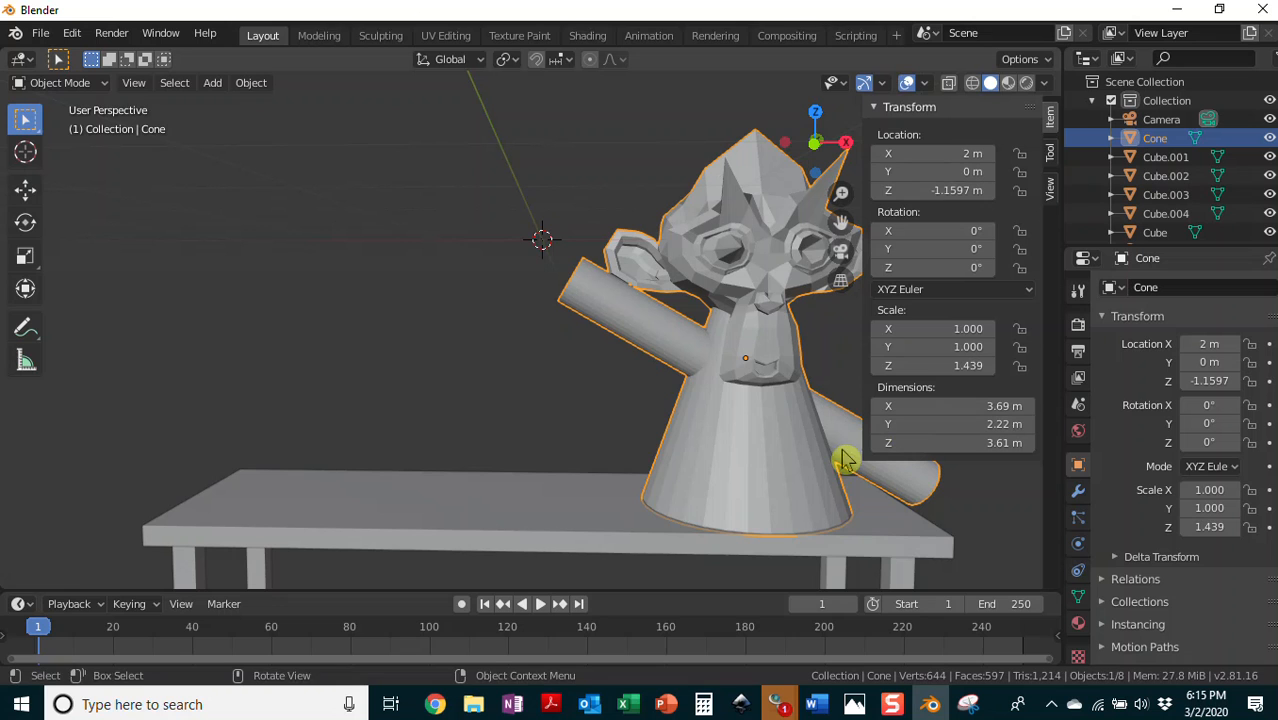
click(961, 153)
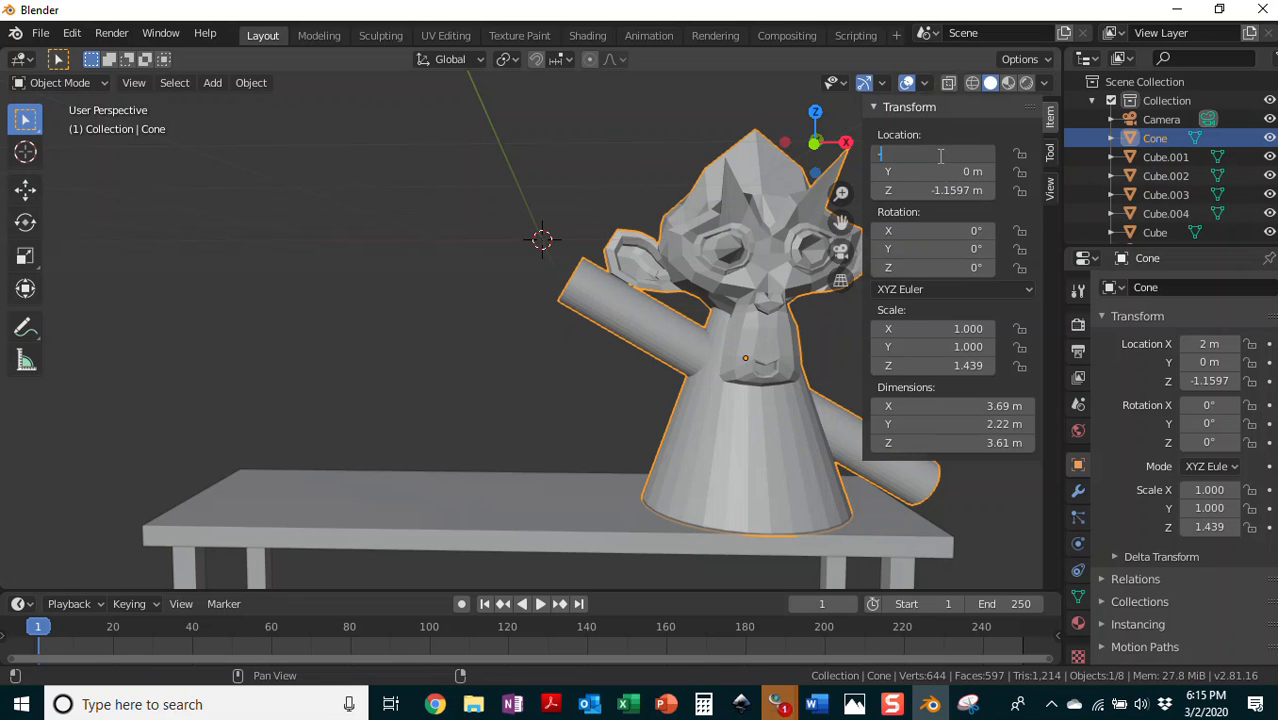
text(-2)
key(Return)
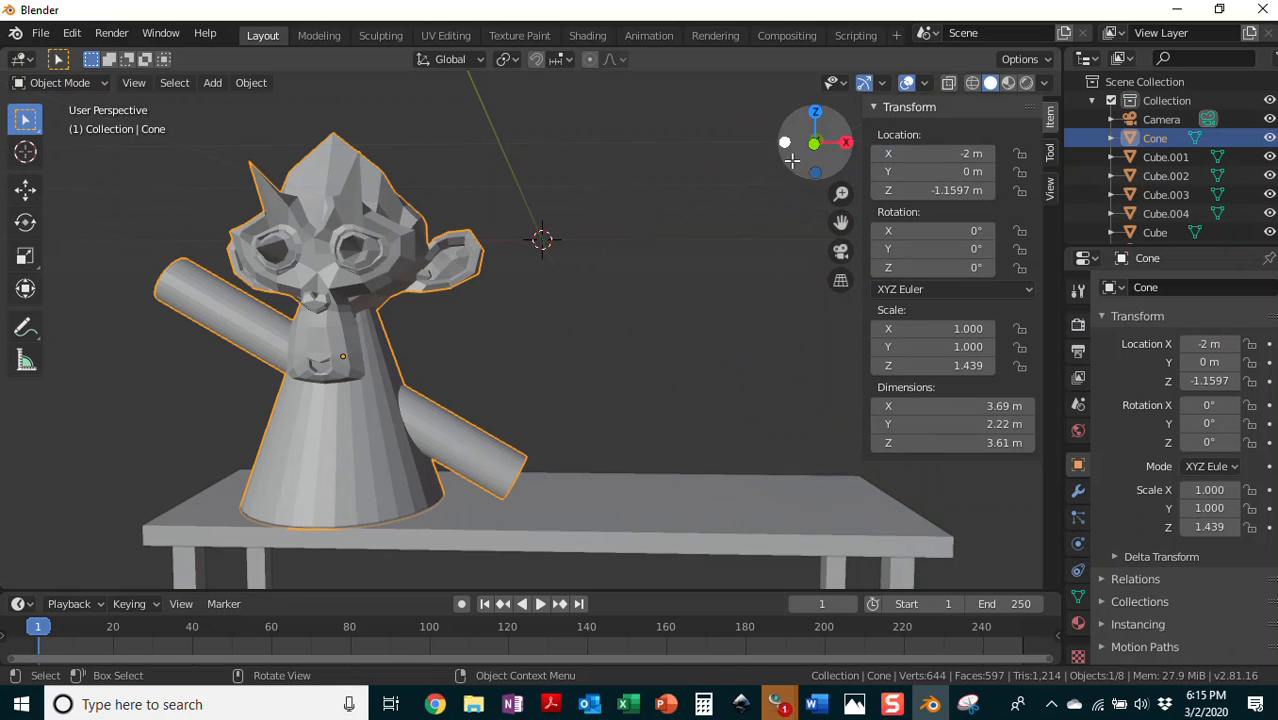
scroll(665, 380, down, 3)
key(KP_1)
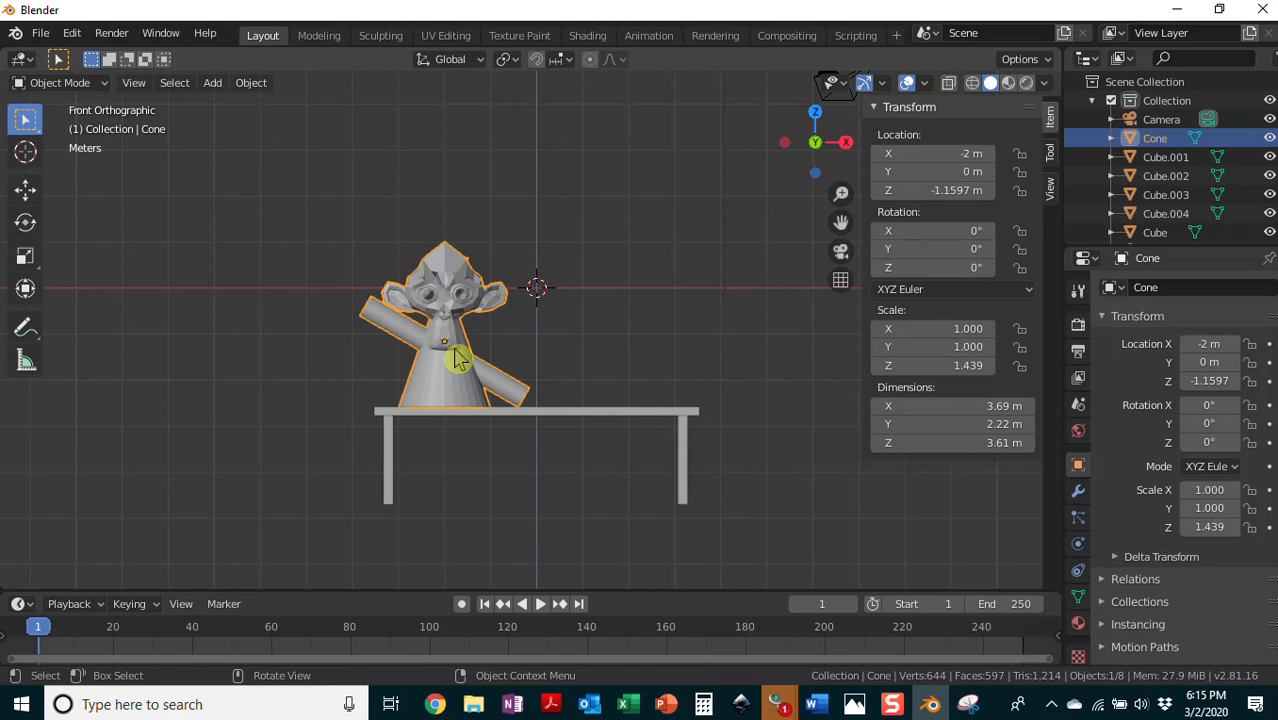
click(962, 154)
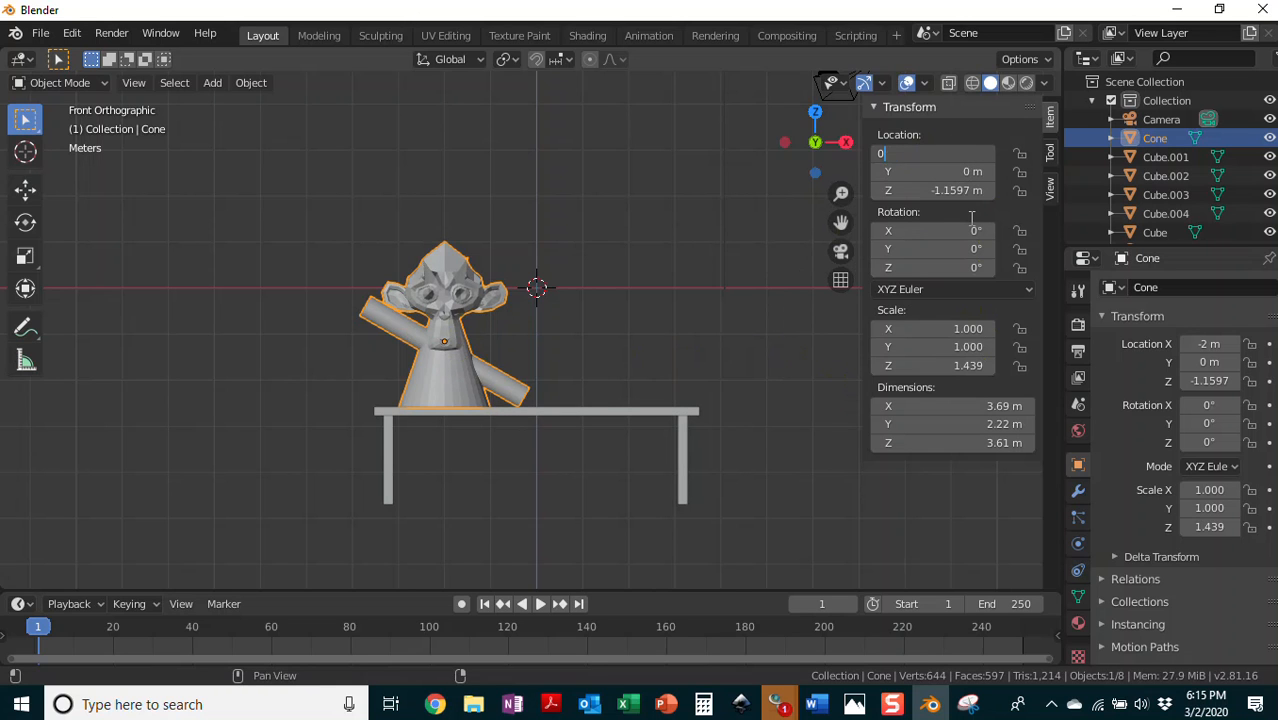
key(Return)
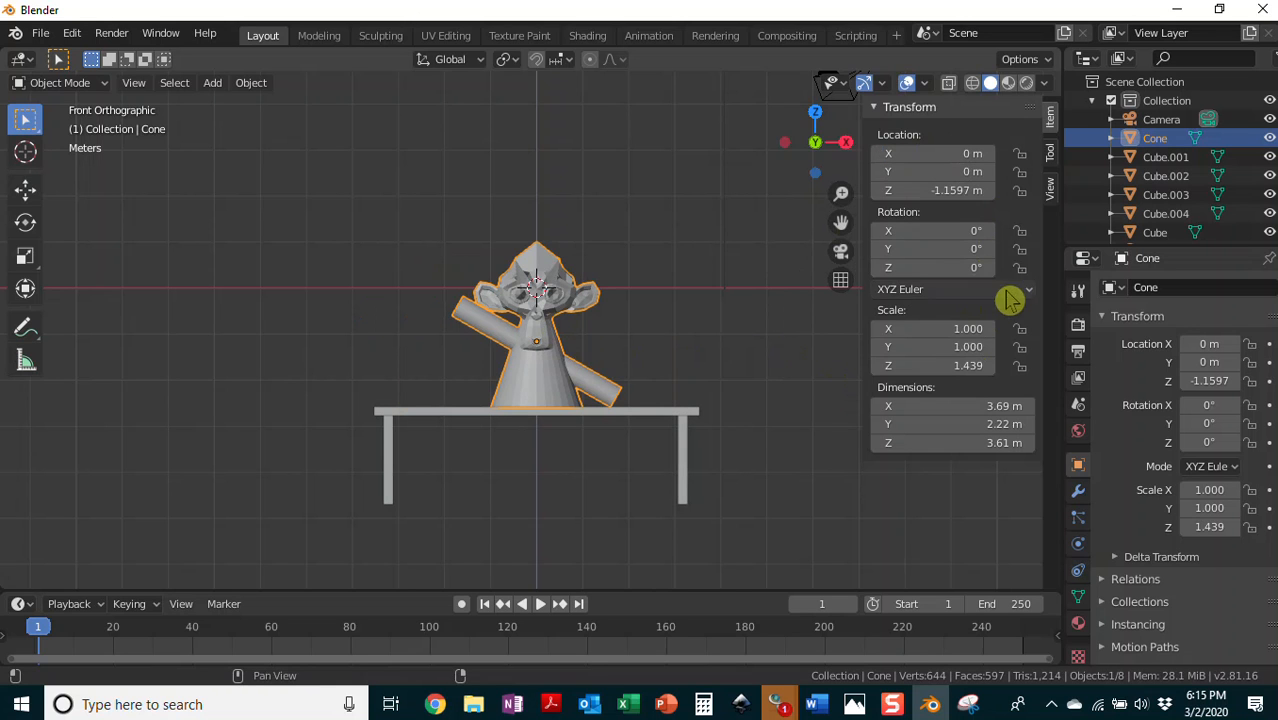
- Scale the joined monkey figure to 2 on the X, Y and Z axes
click(970, 328)
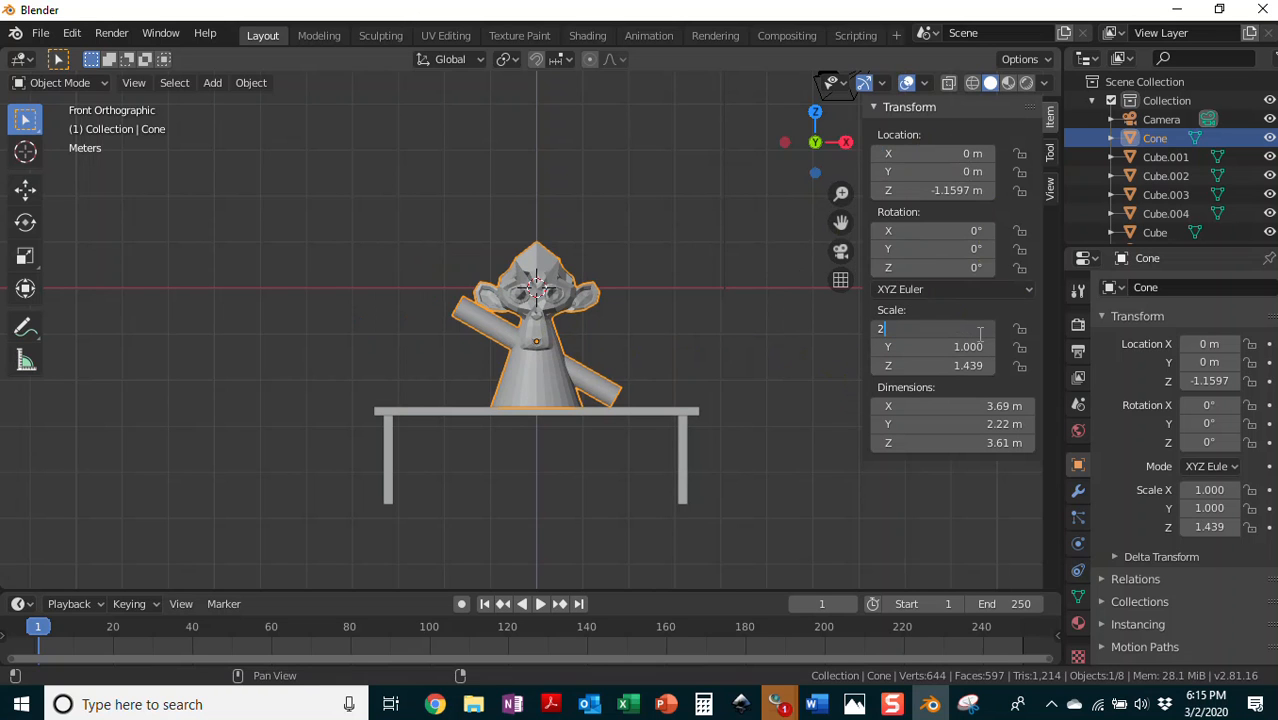
text(2)
key(Return)
click(963, 347)
text(2)
key(Return)
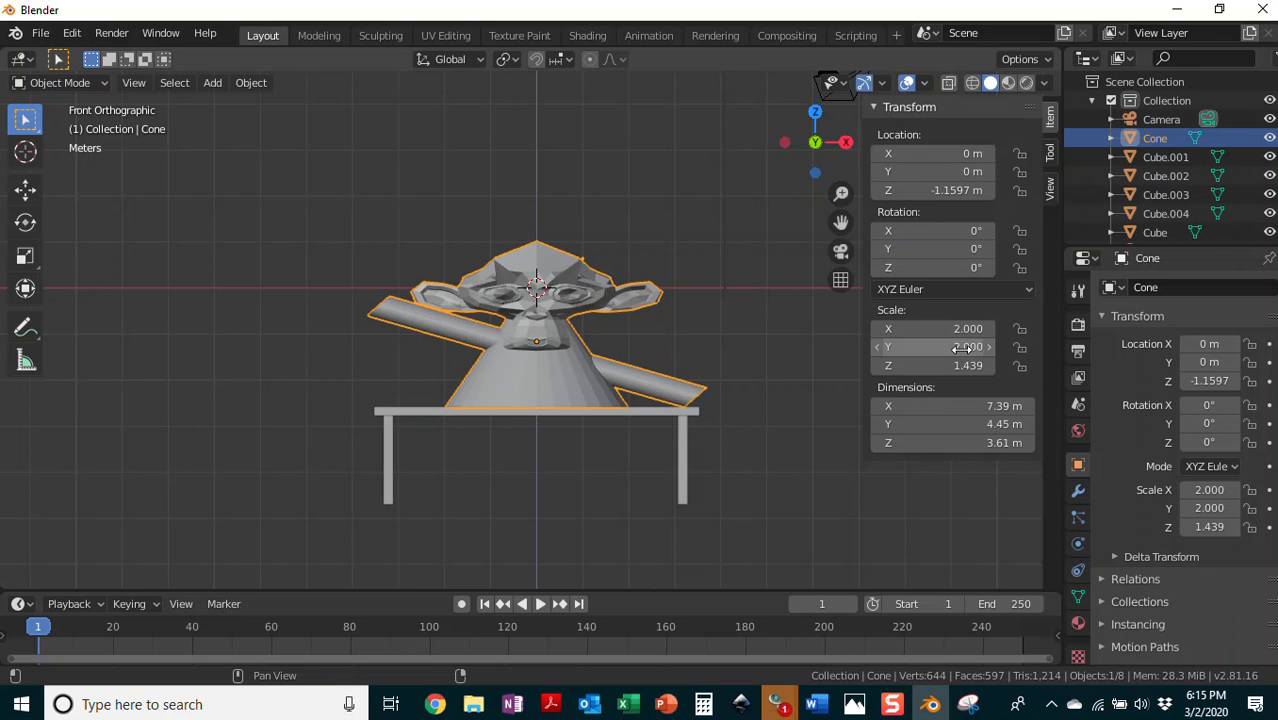
click(957, 366)
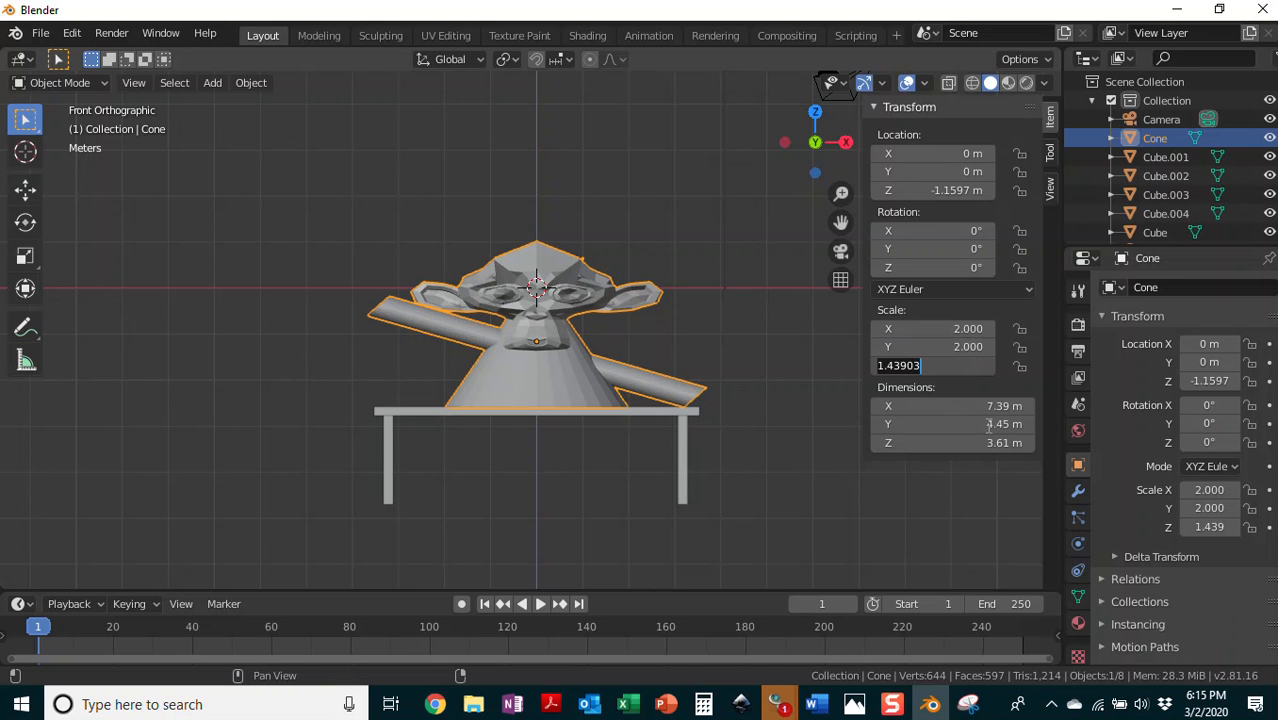
key(Return)
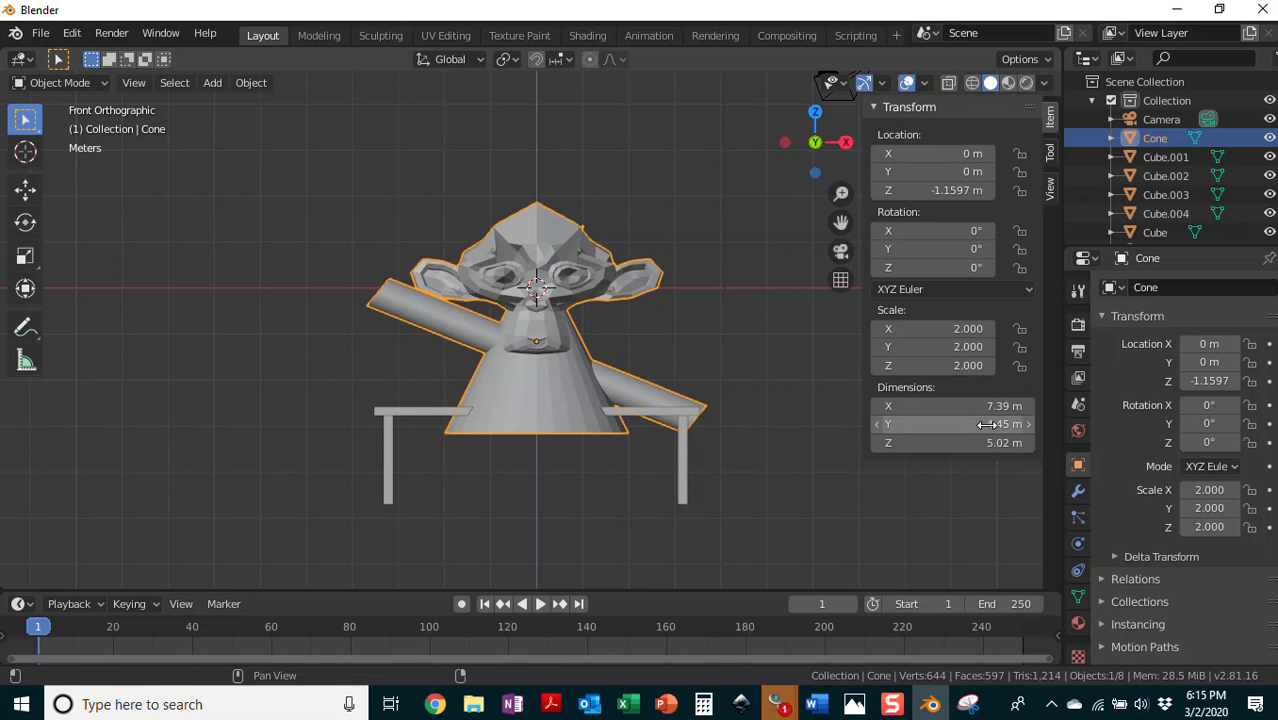
- Raise the enlarged figure along Z to about -0.6 m with the Move tool, so its base sits on the table
mouse_move(727, 354)
middle_down()
mouse_move(750, 359)
mouse_move(590, 381)
mouse_move(314, 339)
mouse_move(730, 391)
mouse_move(731, 350)
mouse_move(745, 365)
middle_up()
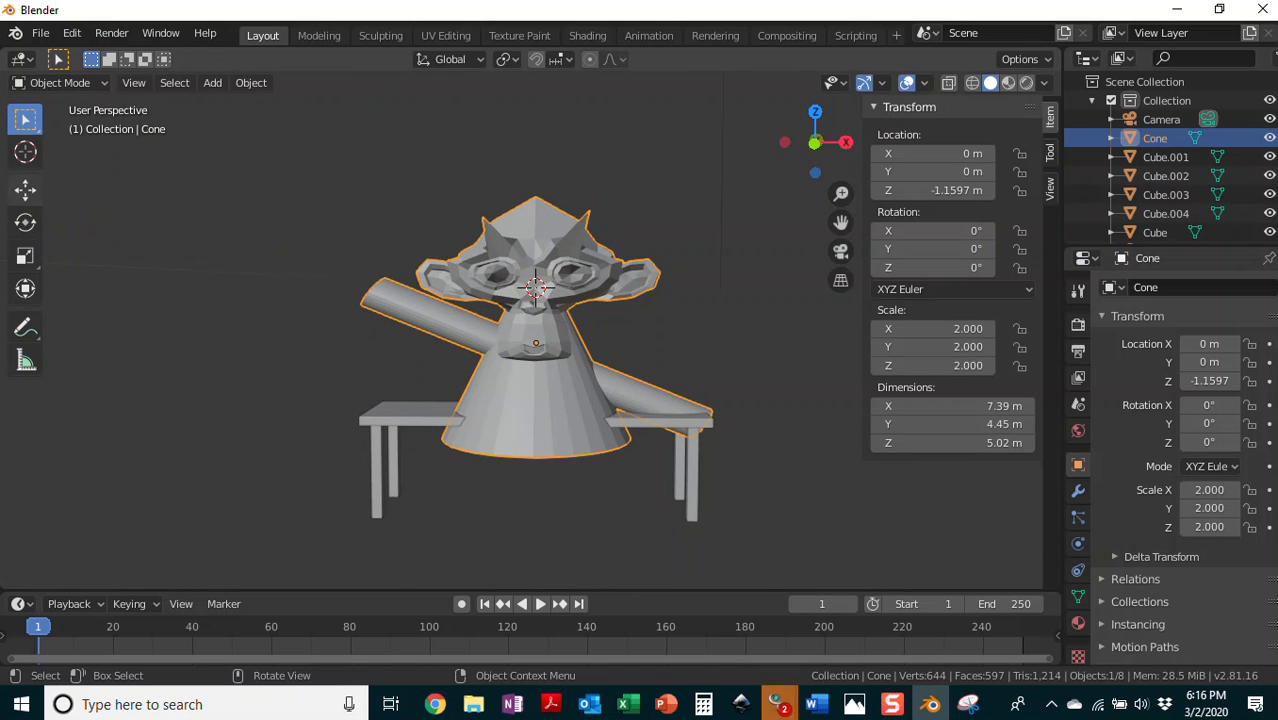
click(25, 190)
drag(541, 277, 539, 233)
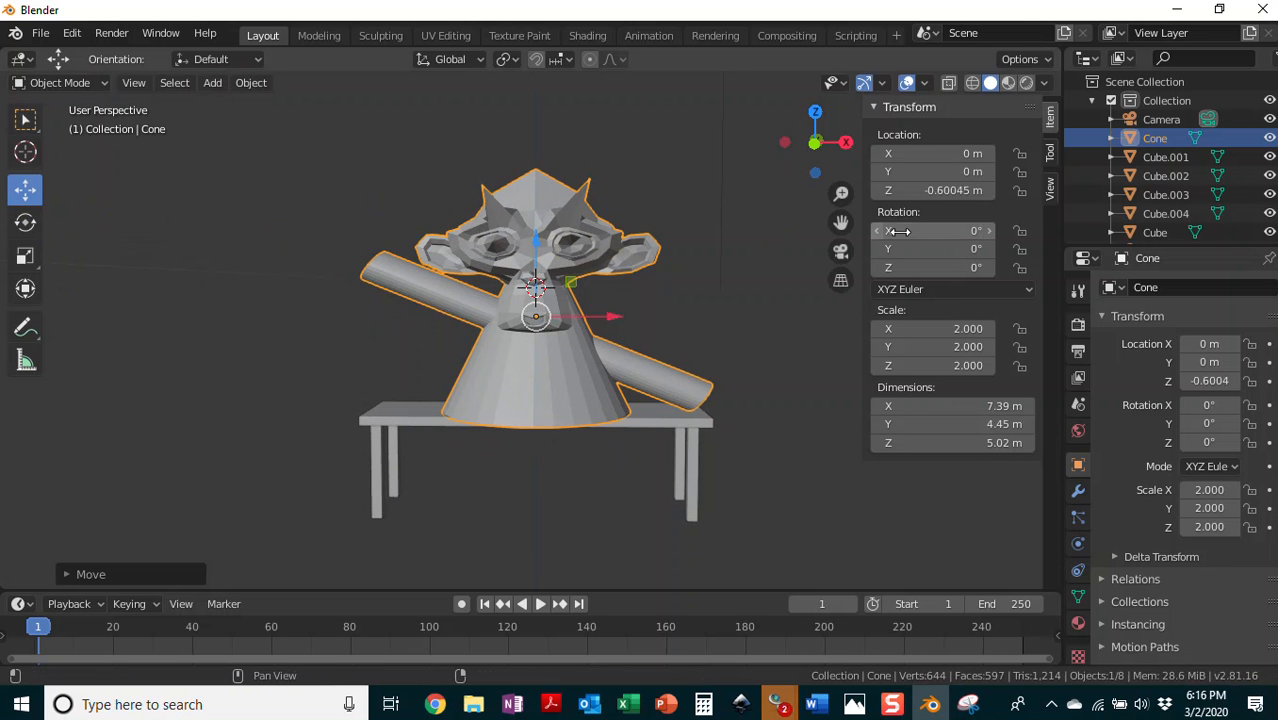
- Try Z locations of 0.5 m, 1 m and -1 m on the joined figure
click(953, 191)
text(0.5)
key(Return)
click(951, 190)
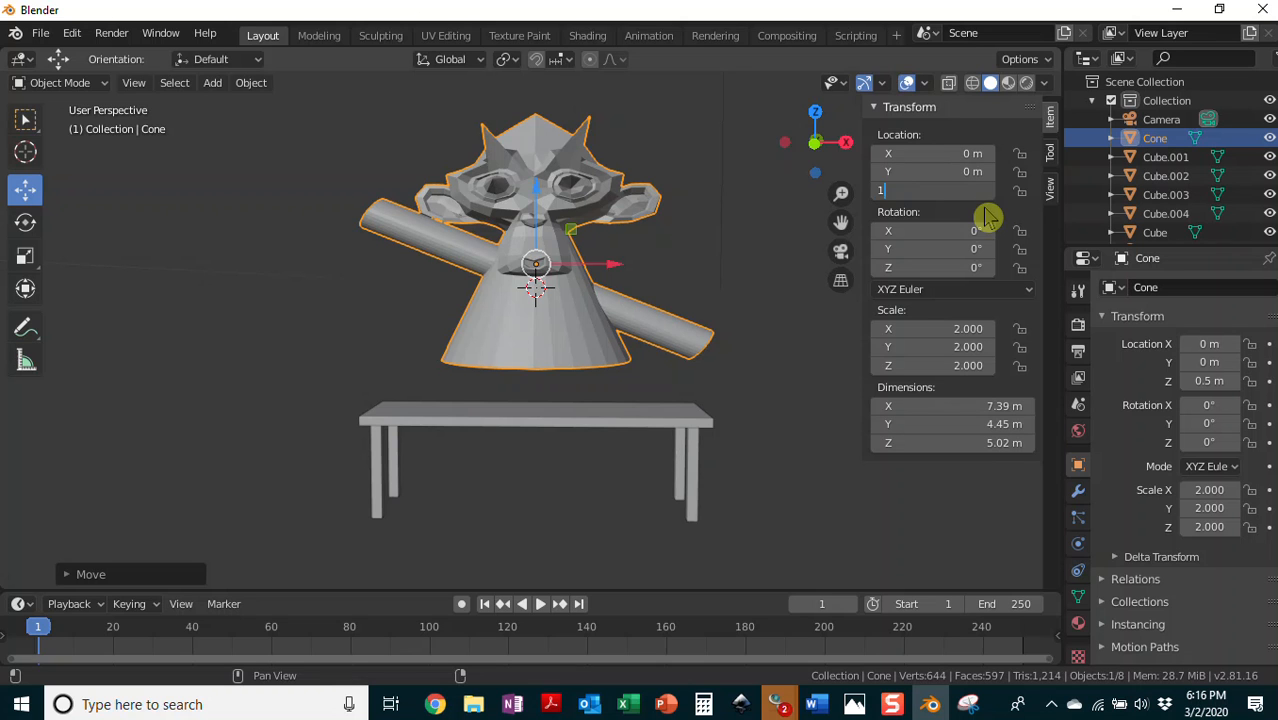
text(1)
key(Return)
click(962, 195)
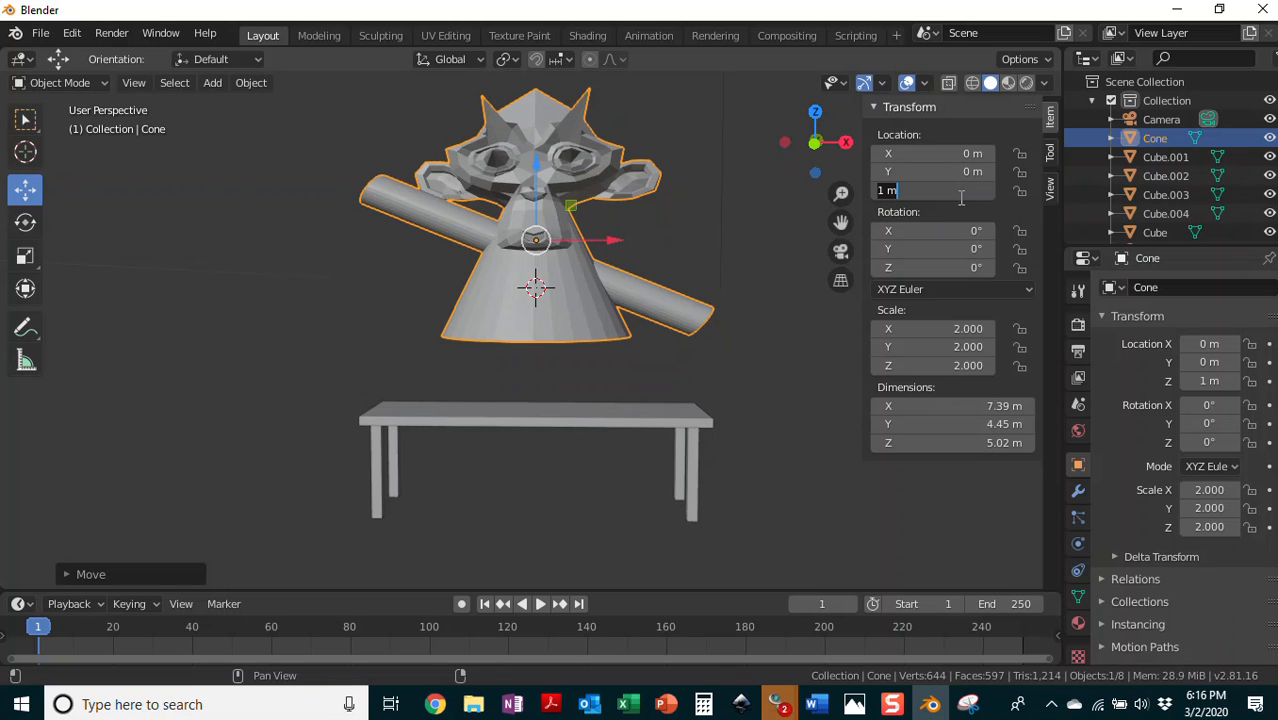
key(Return)
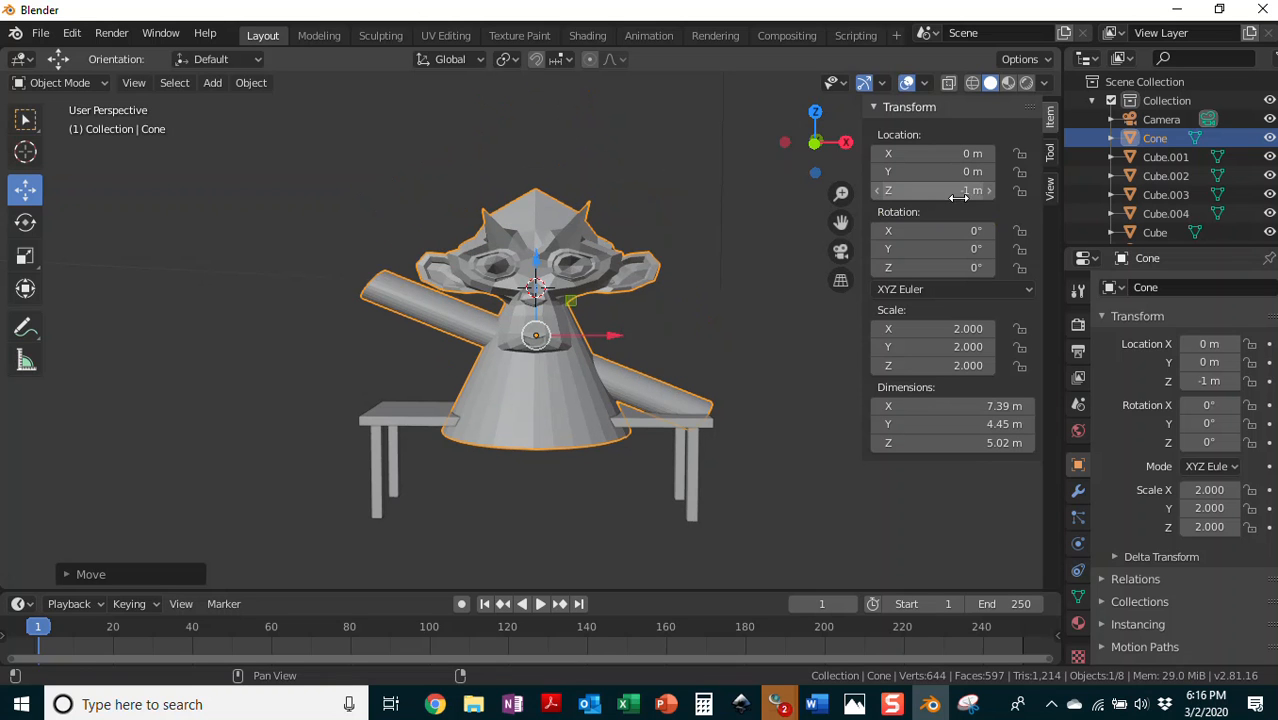
- Set the joined figure's Z location to -0.5 m and check how it sits on the table
click(945, 192)
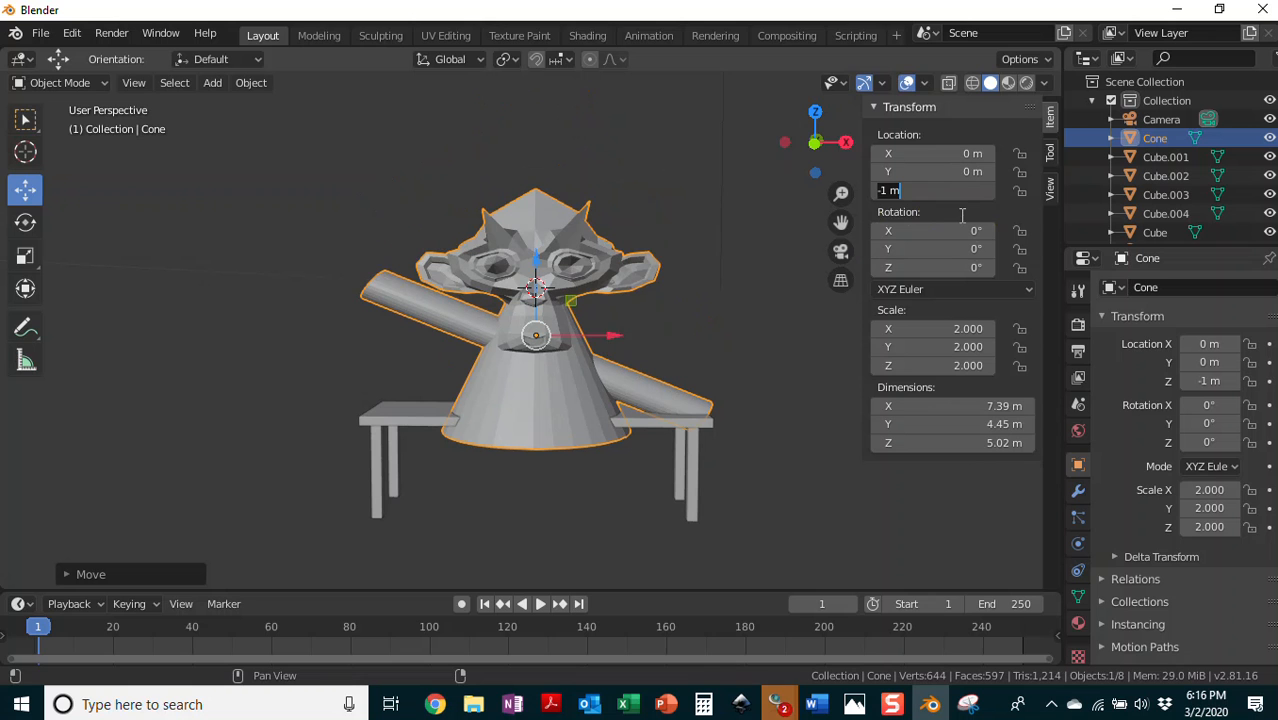
key(BackSpace)
text(-0.5)
key(Return)
mouse_move(767, 425)
middle_down()
mouse_move(708, 366)
mouse_move(596, 399)
mouse_move(622, 417)
mouse_move(696, 399)
mouse_move(750, 410)
mouse_move(725, 408)
mouse_move(787, 468)
mouse_move(759, 442)
mouse_move(770, 432)
middle_up()
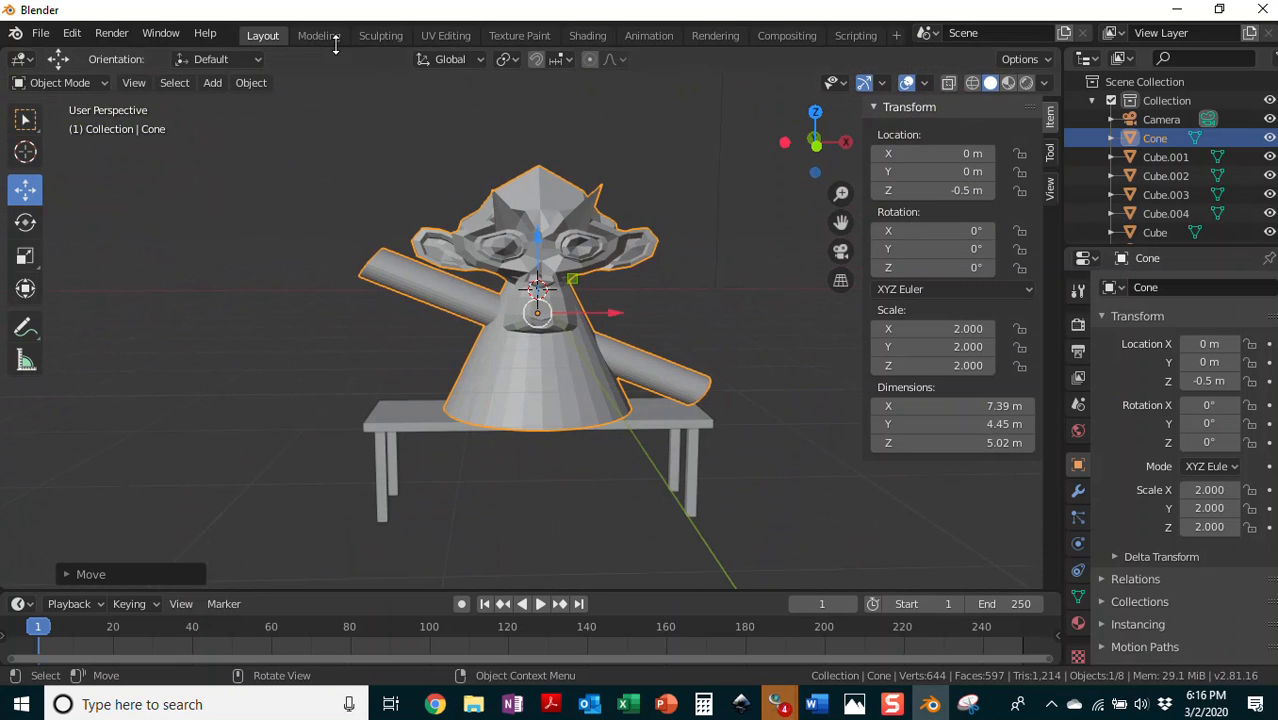
- View the scene in Wireframe shading and return the viewport to Solid shading
scroll(692, 310, down, 2)
scroll(690, 303, up, 2)
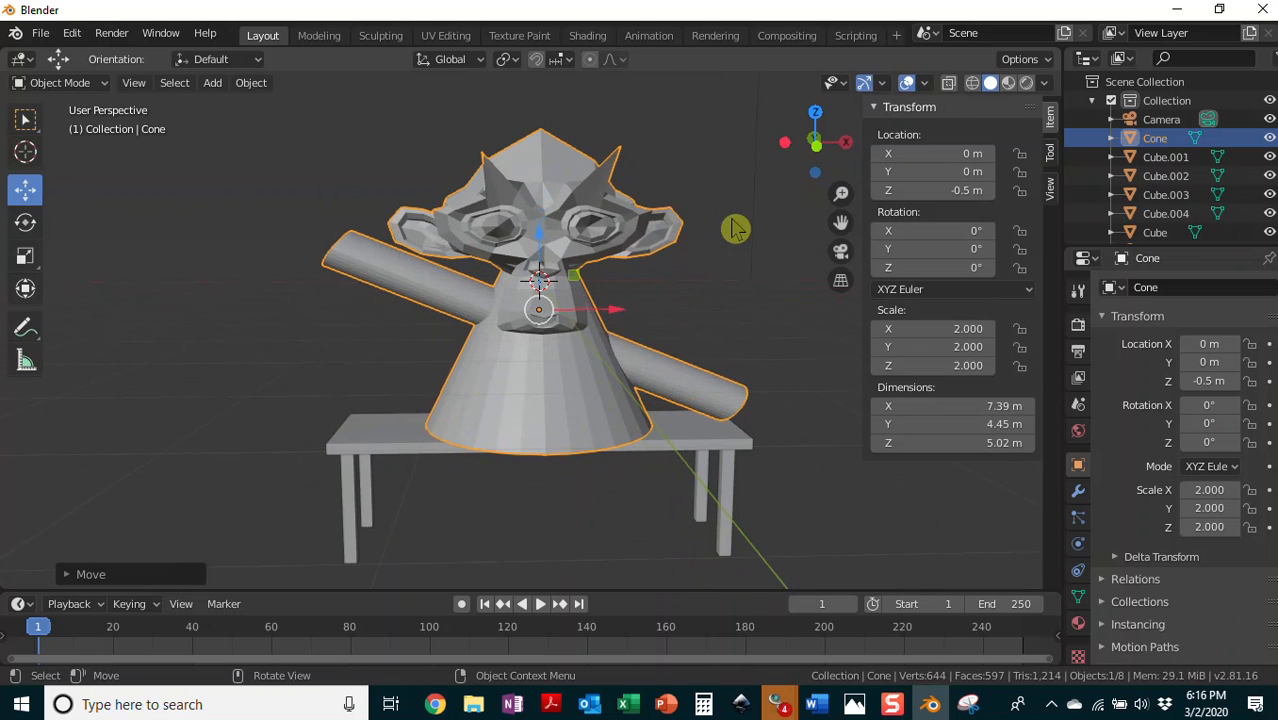
click(972, 85)
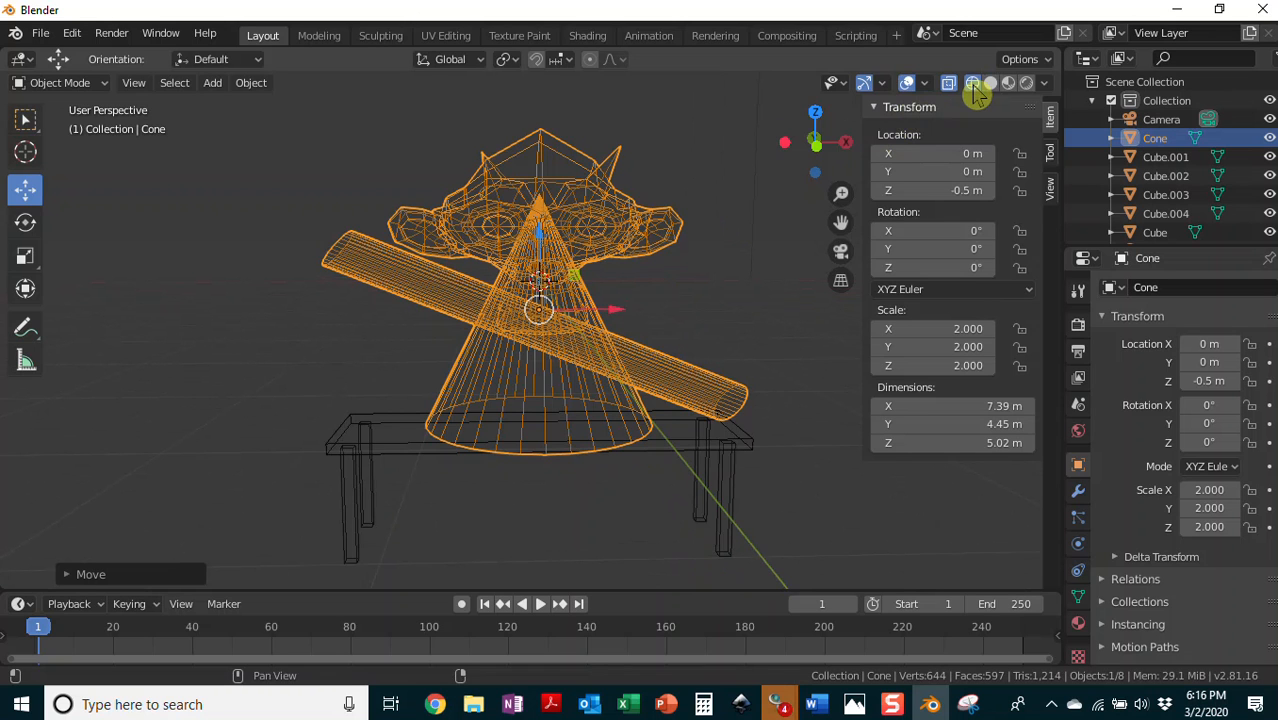
click(990, 84)
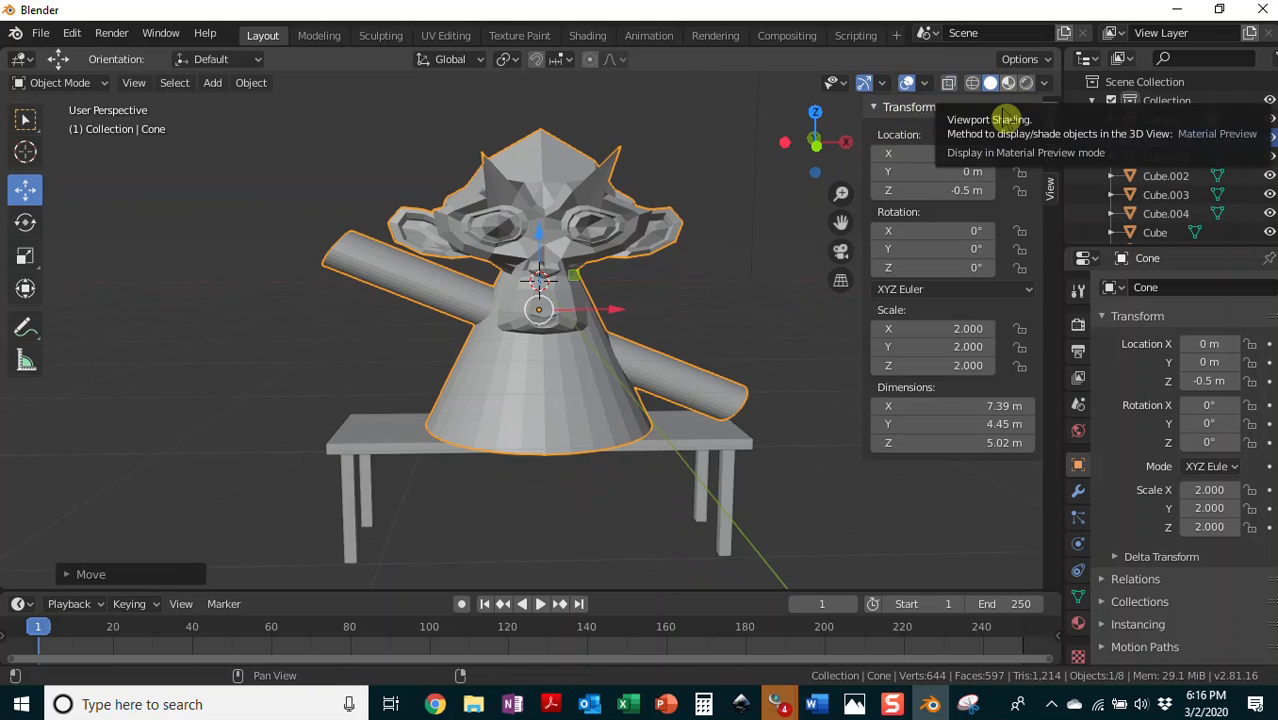
- View the scene in Material Preview shading and switch the viewport to Rendered shading
click(1009, 84)
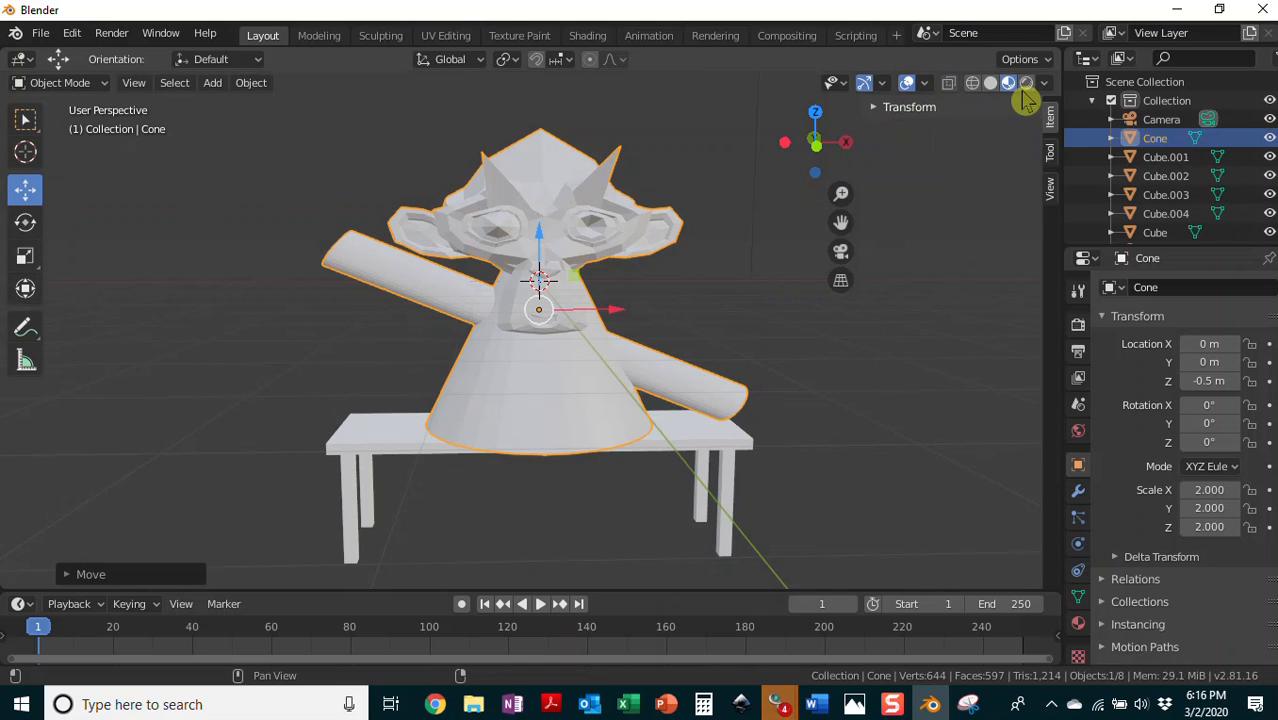
click(1025, 84)
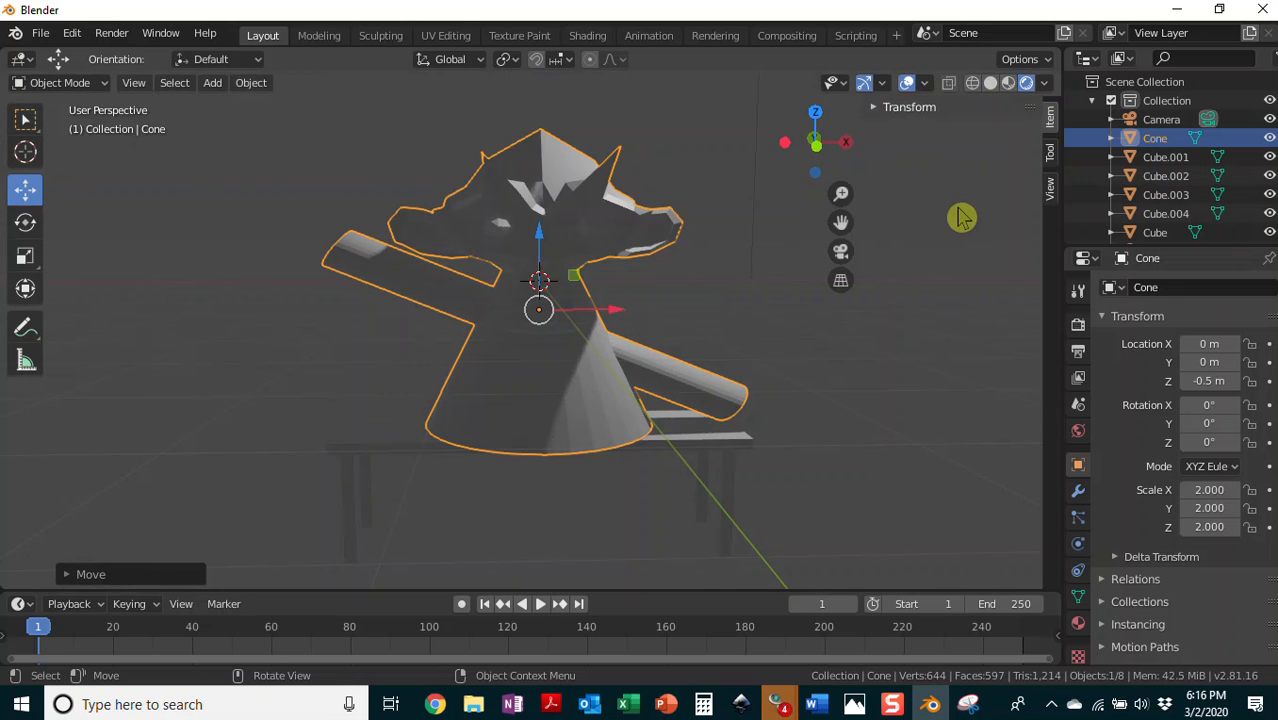
scroll(952, 215, down, 4)
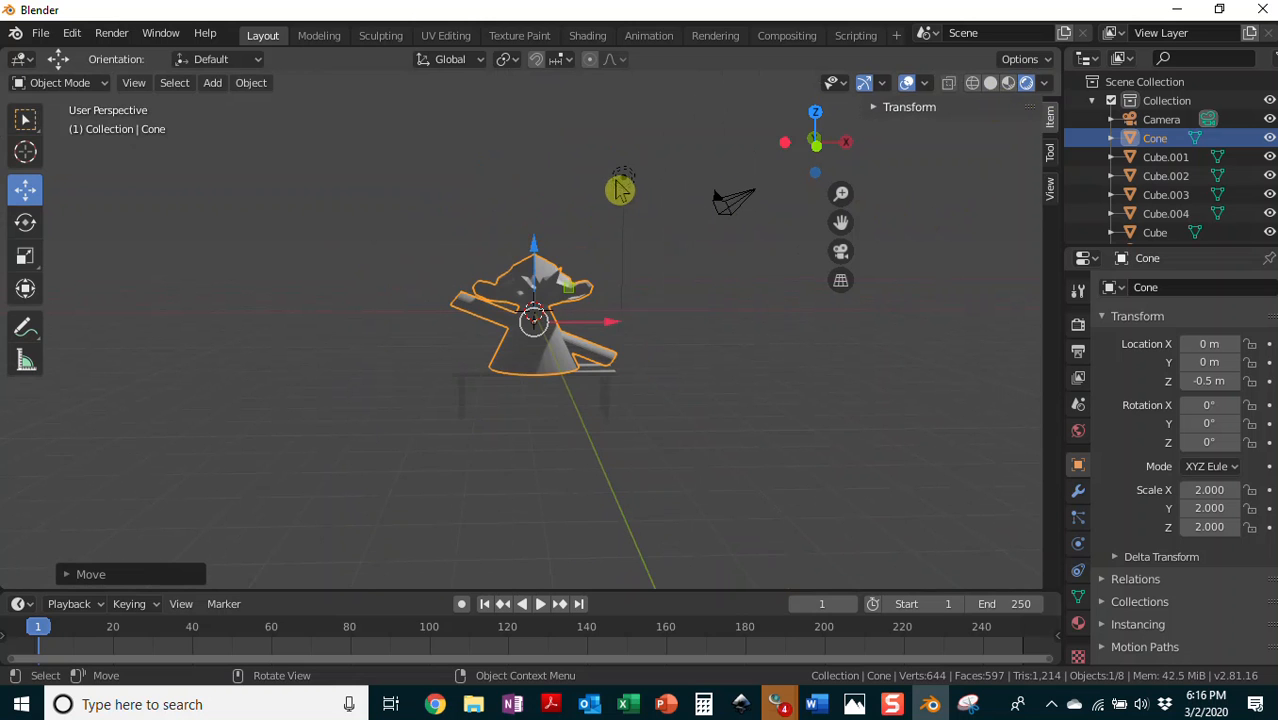
- Select the light and move it low in front of the figure, to about X 2.66, Y -11.7, Z 0.81 m
click(624, 182)
middle_drag(747, 282, 607, 238)
drag(640, 213, 446, 232)
middle_drag(311, 470, 528, 422)
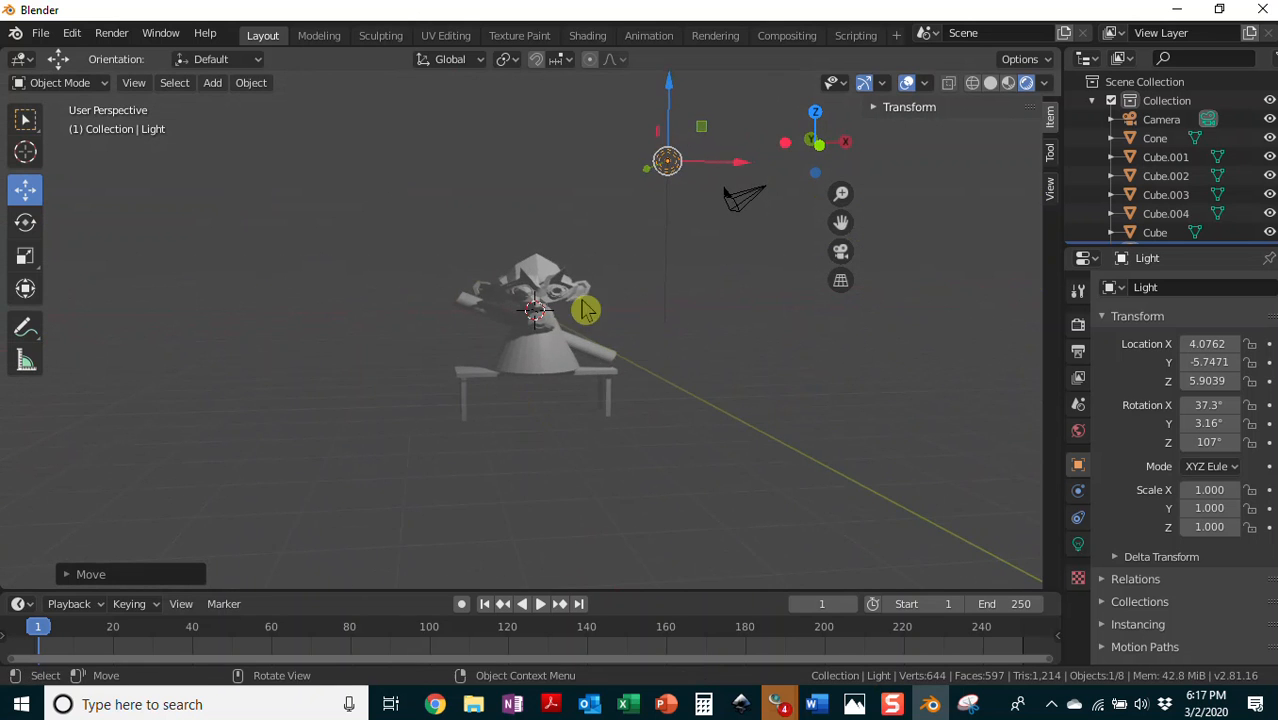
drag(669, 95, 646, 220)
drag(727, 308, 688, 312)
middle_drag(727, 372, 756, 363)
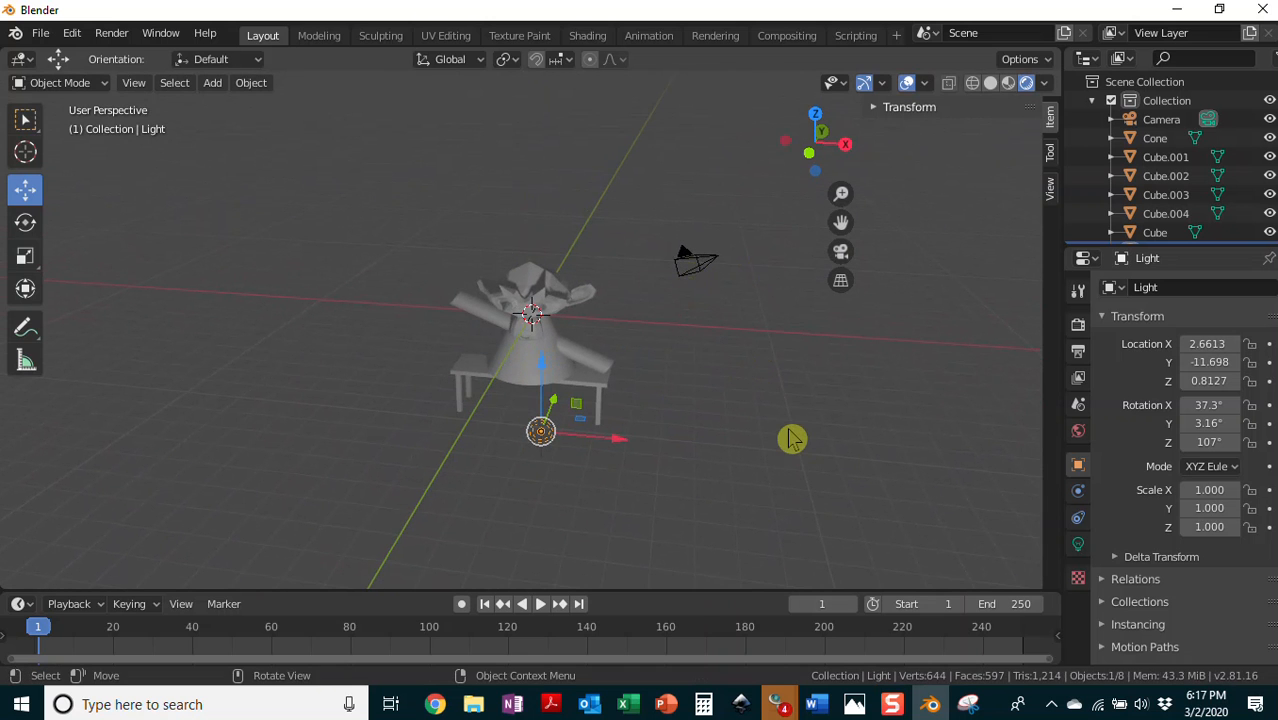
- Check the scene through the camera, return to the perspective view and inspect the lighting on the figure's face and body
key(KP_0)
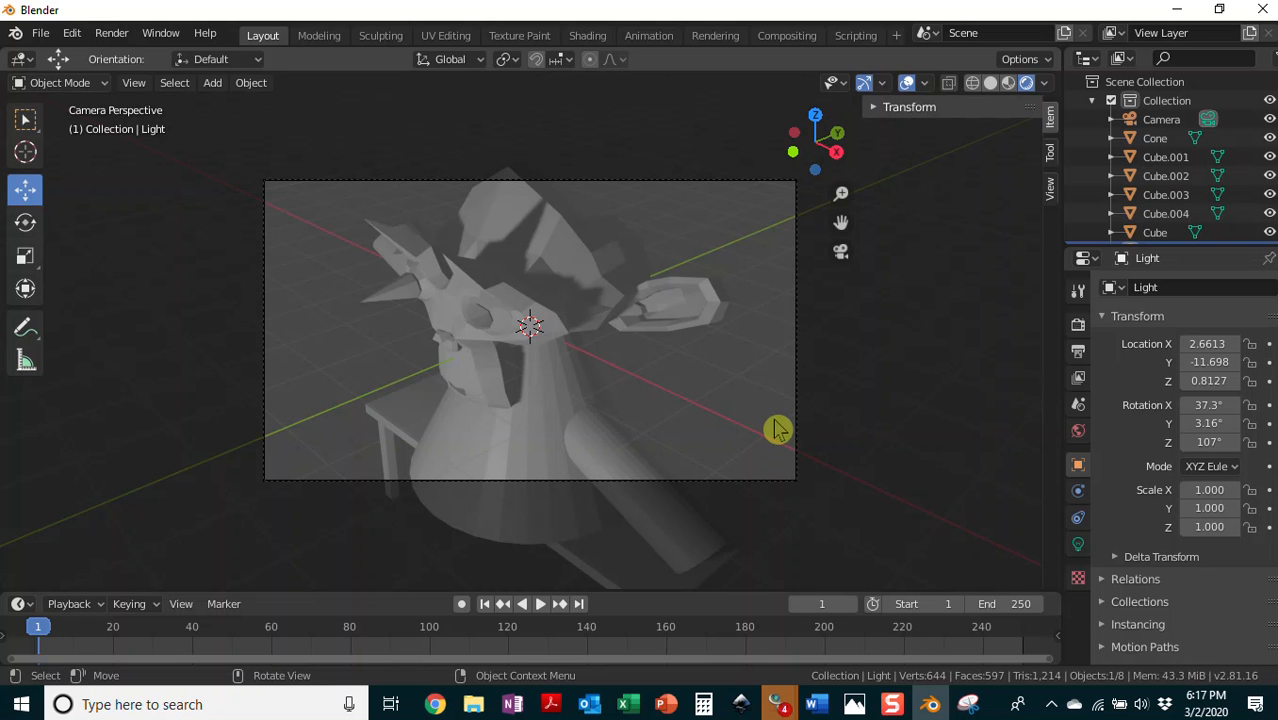
key(KP_0)
middle_drag(749, 420, 765, 385)
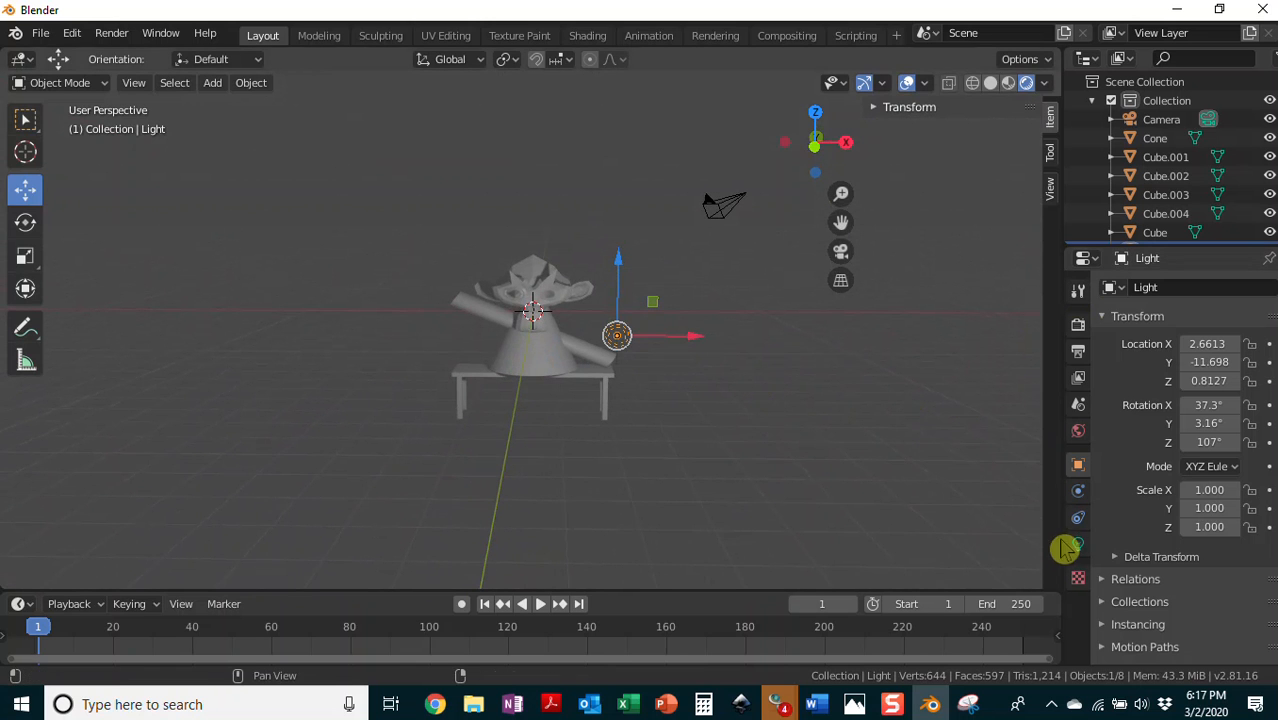
scroll(700, 390, down, 1)
scroll(690, 371, up, 3)
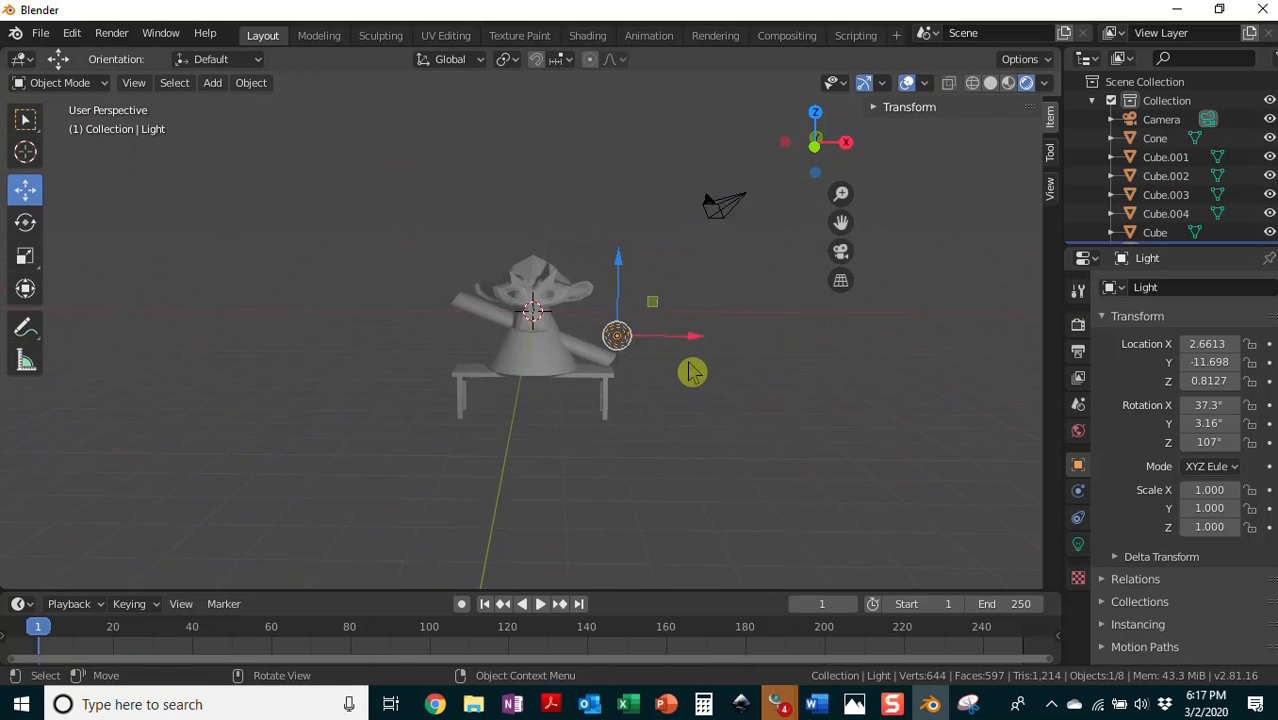
scroll(690, 371, up, 4)
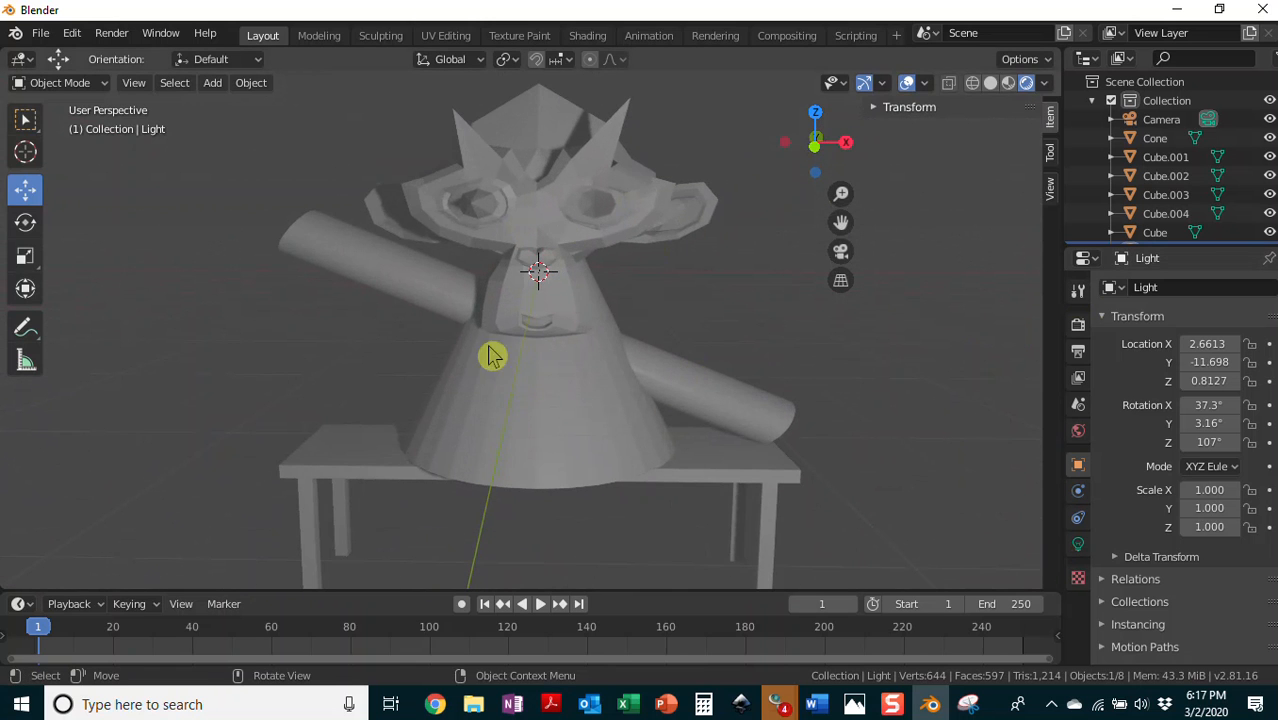
scroll(561, 356, down, 2)
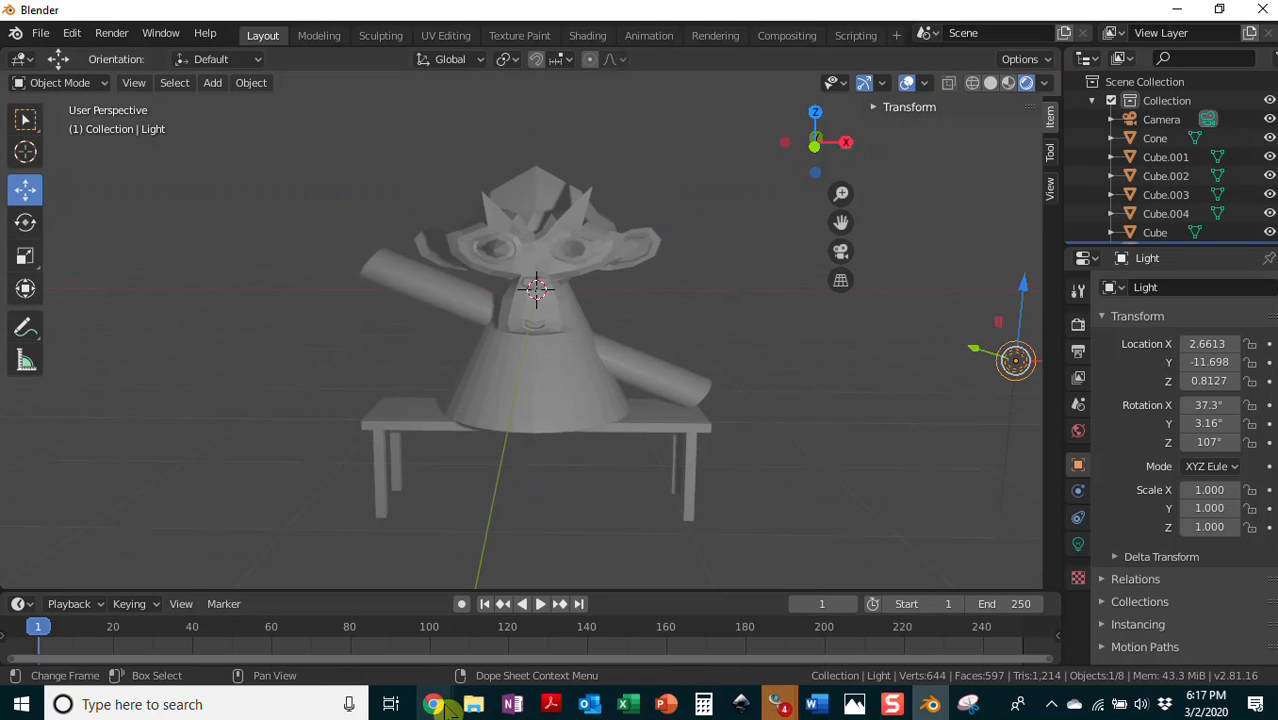
- Switch to the Chrome browser and bring up the Week 1 Assignment presentation in Google Slides
mouse_move(434, 704)
click(735, 635)
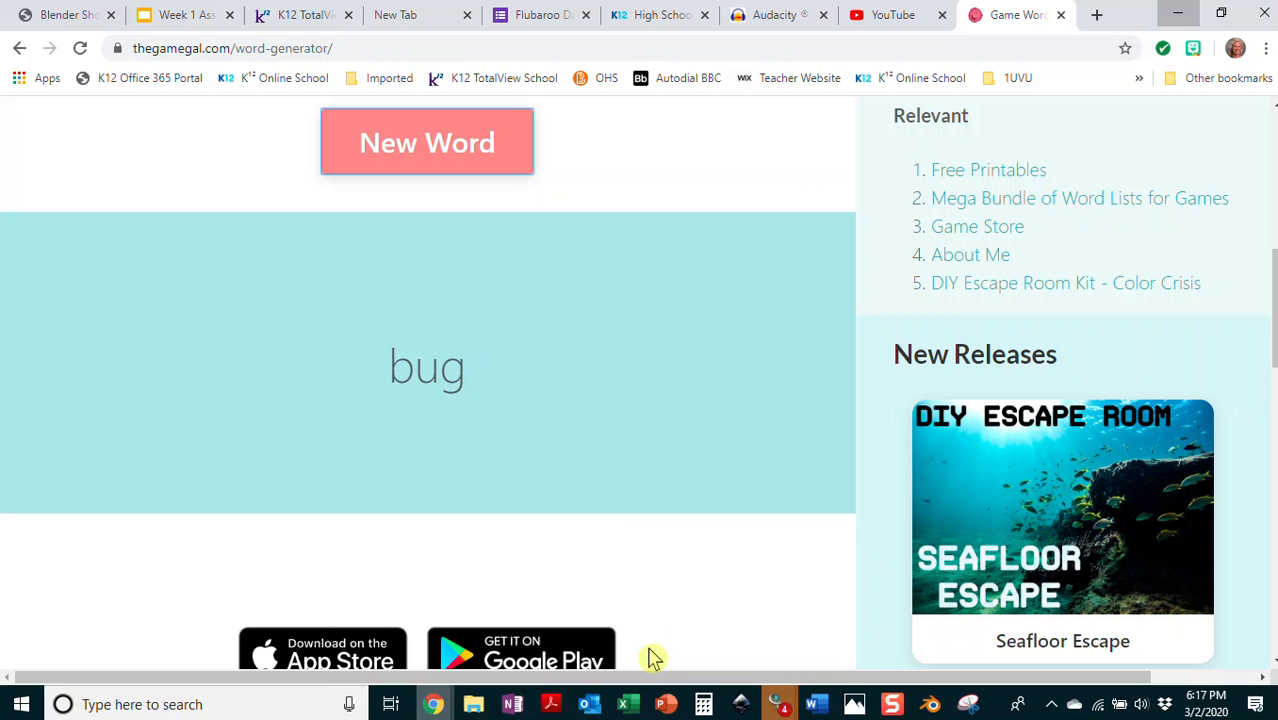
click(215, 18)
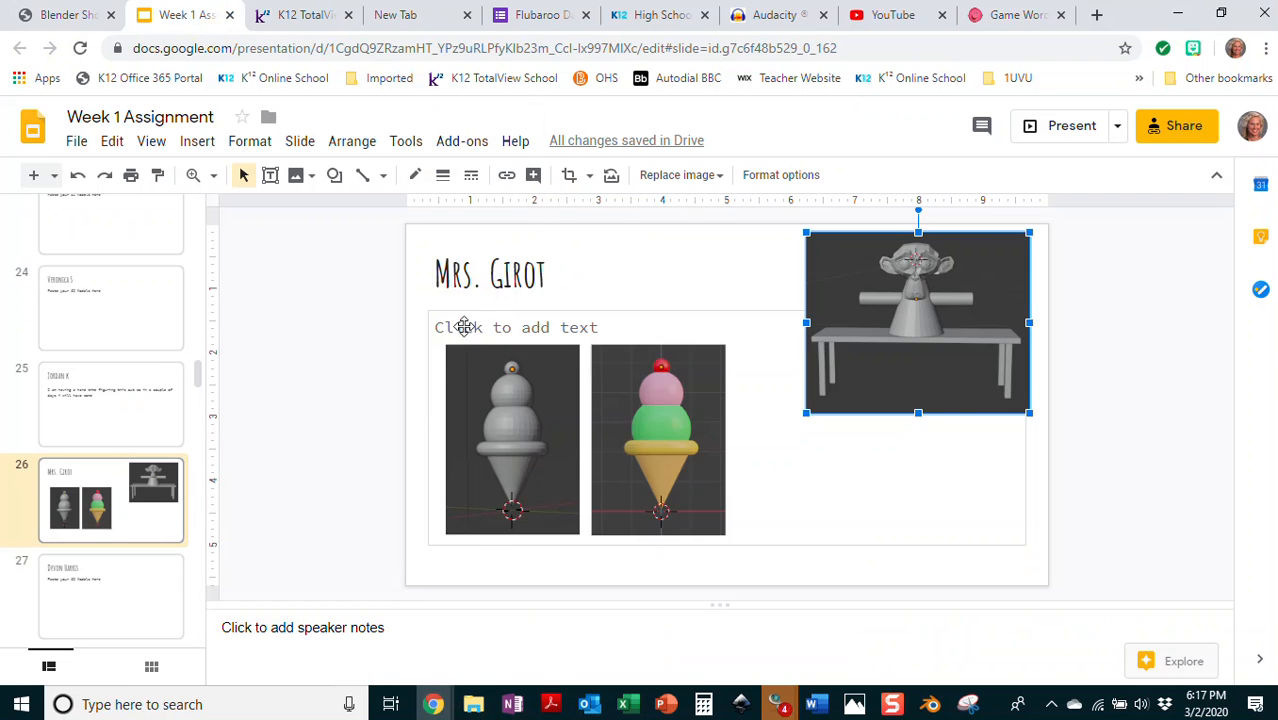
- Browse the student slides in the Week 1 Assignment presentation and open slide 18
scroll(464, 327, down, 1)
drag(200, 388, 211, 337)
click(113, 462)
scroll(114, 440, down, 2)
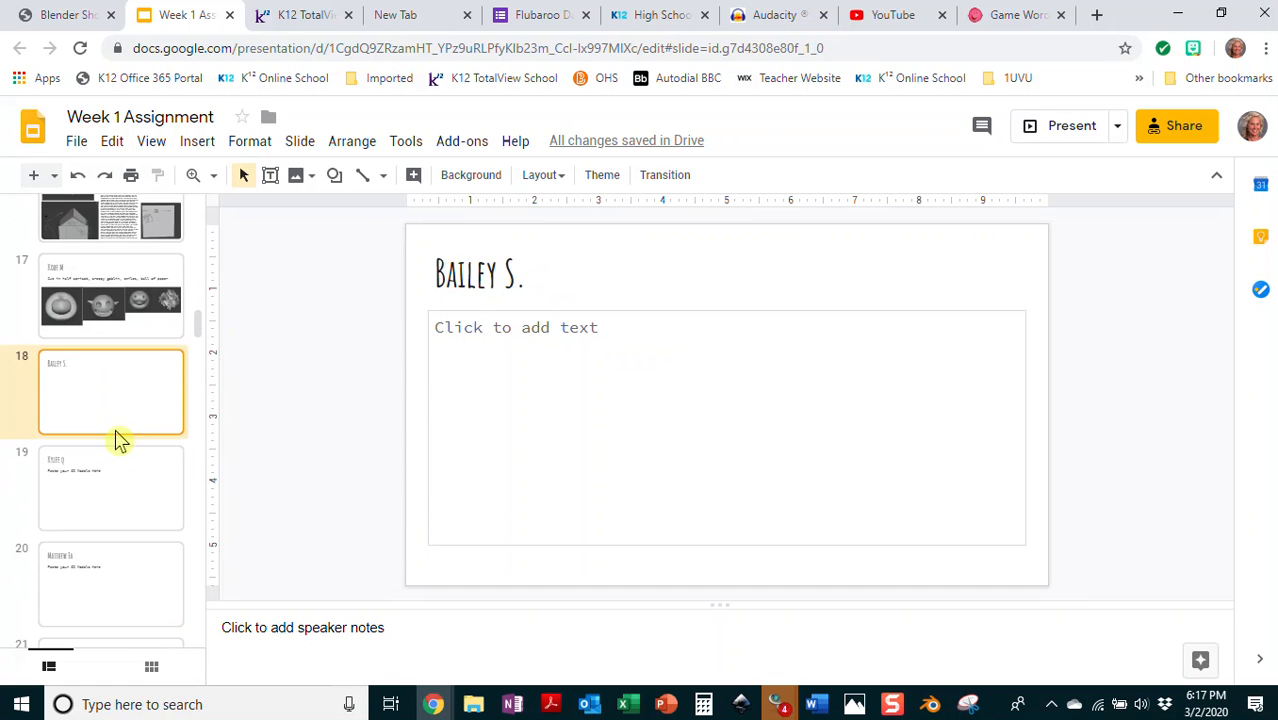